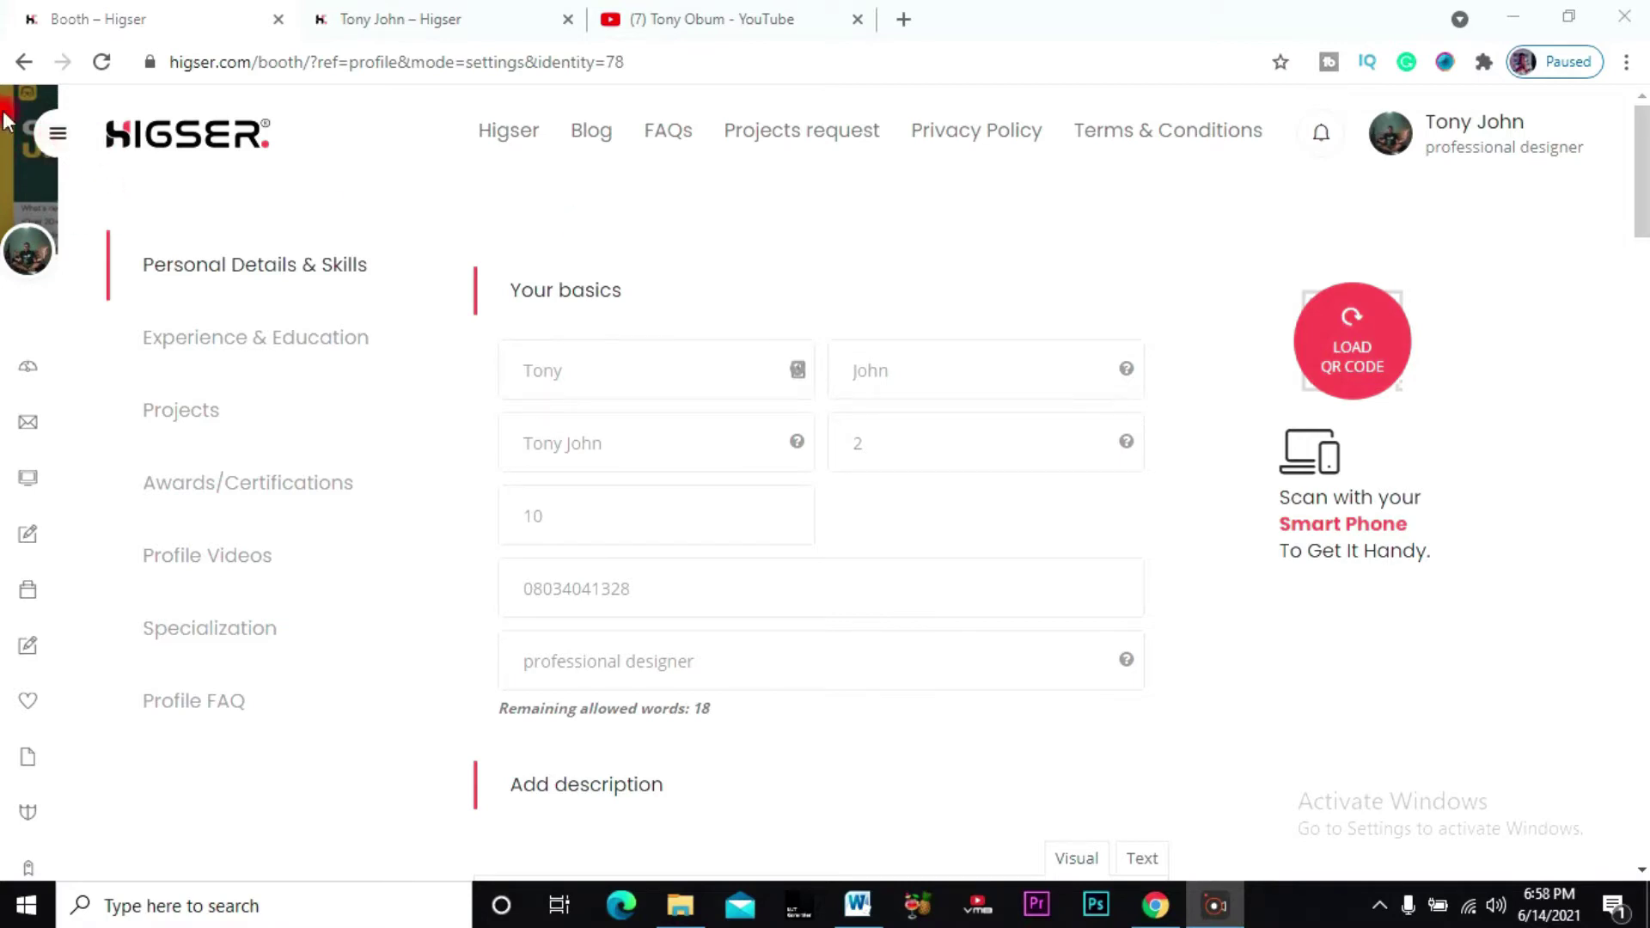
Open the form for posting a new service on Higser
left_click(67, 139)
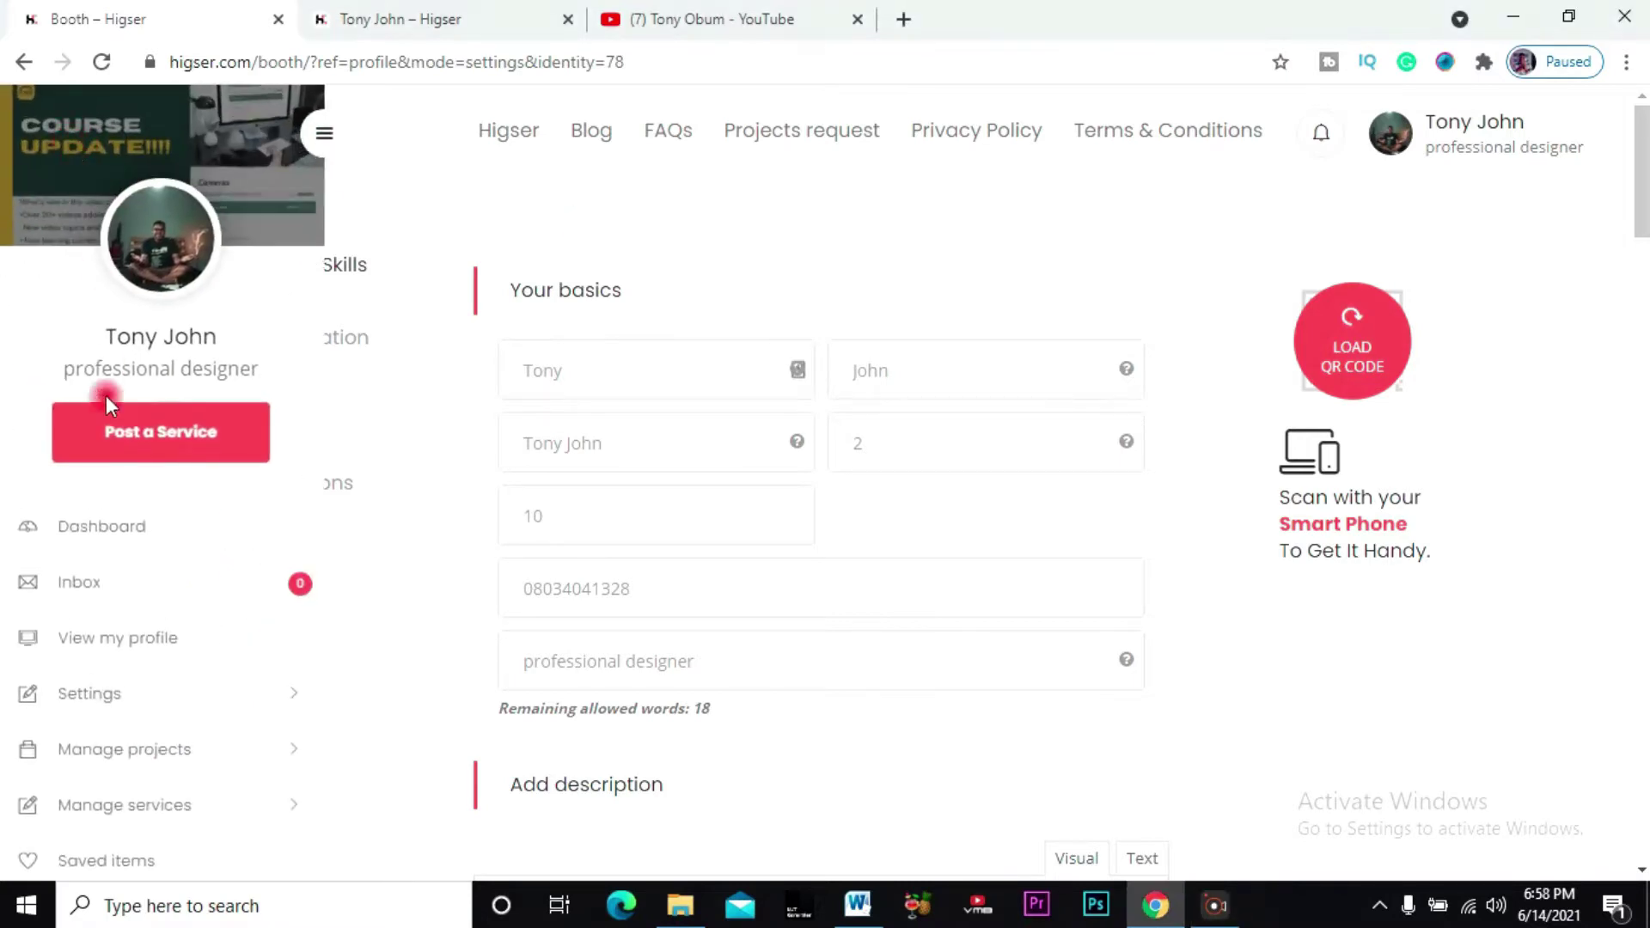
left_click(142, 450)
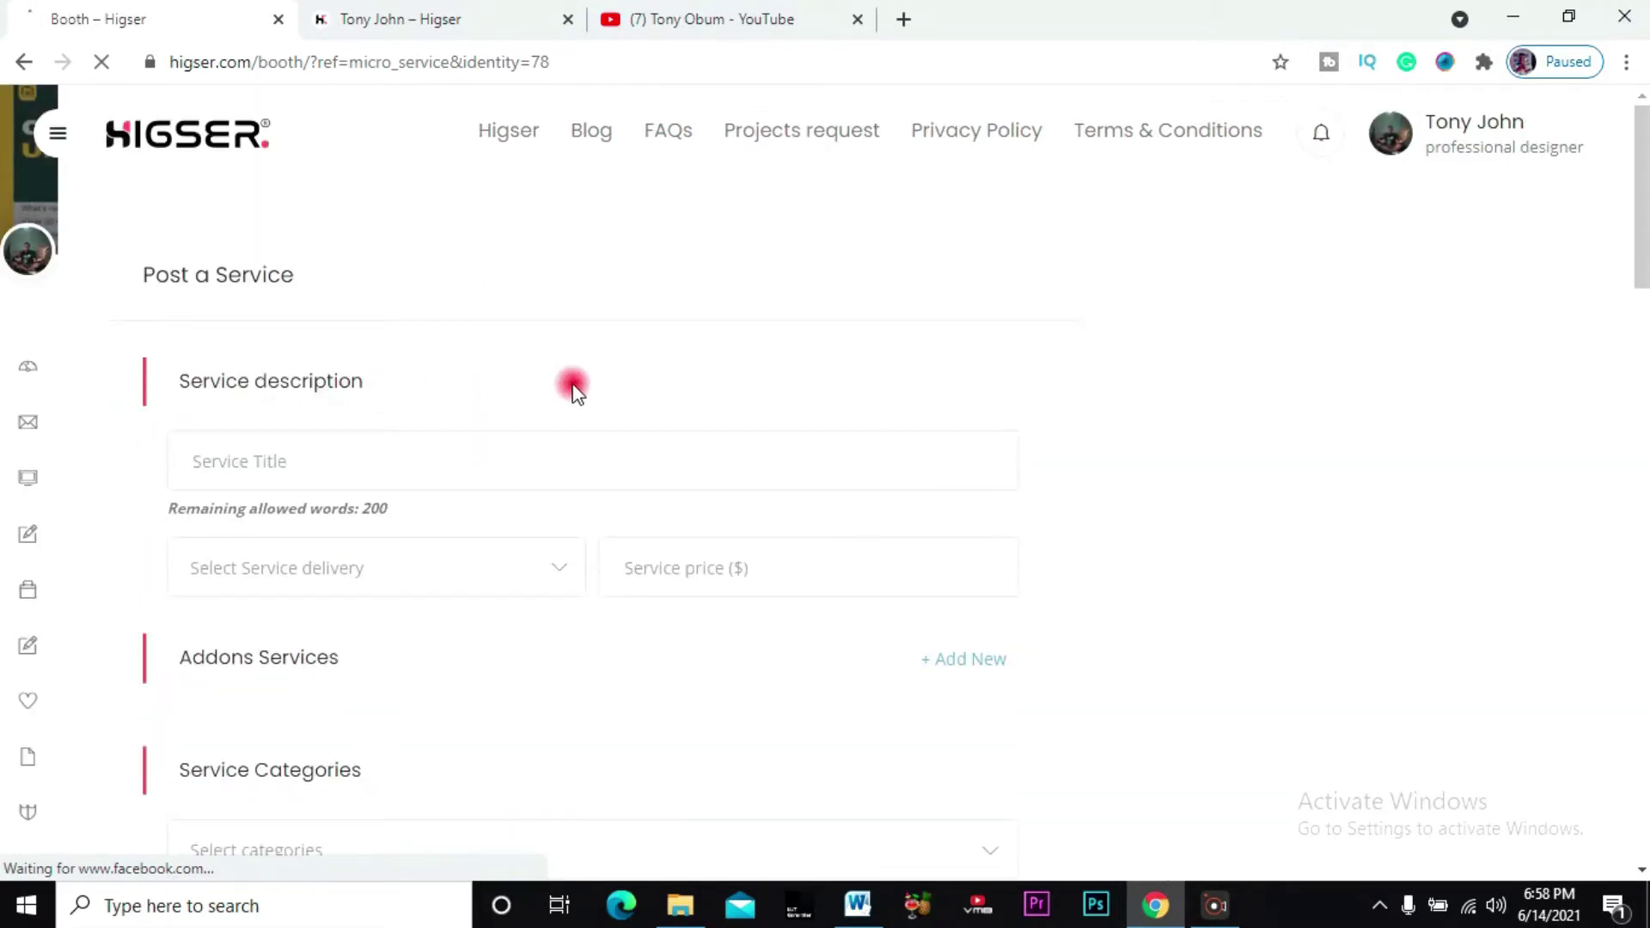
scroll(580, 389, "down", 2)
scroll(590, 387, "up", 2)
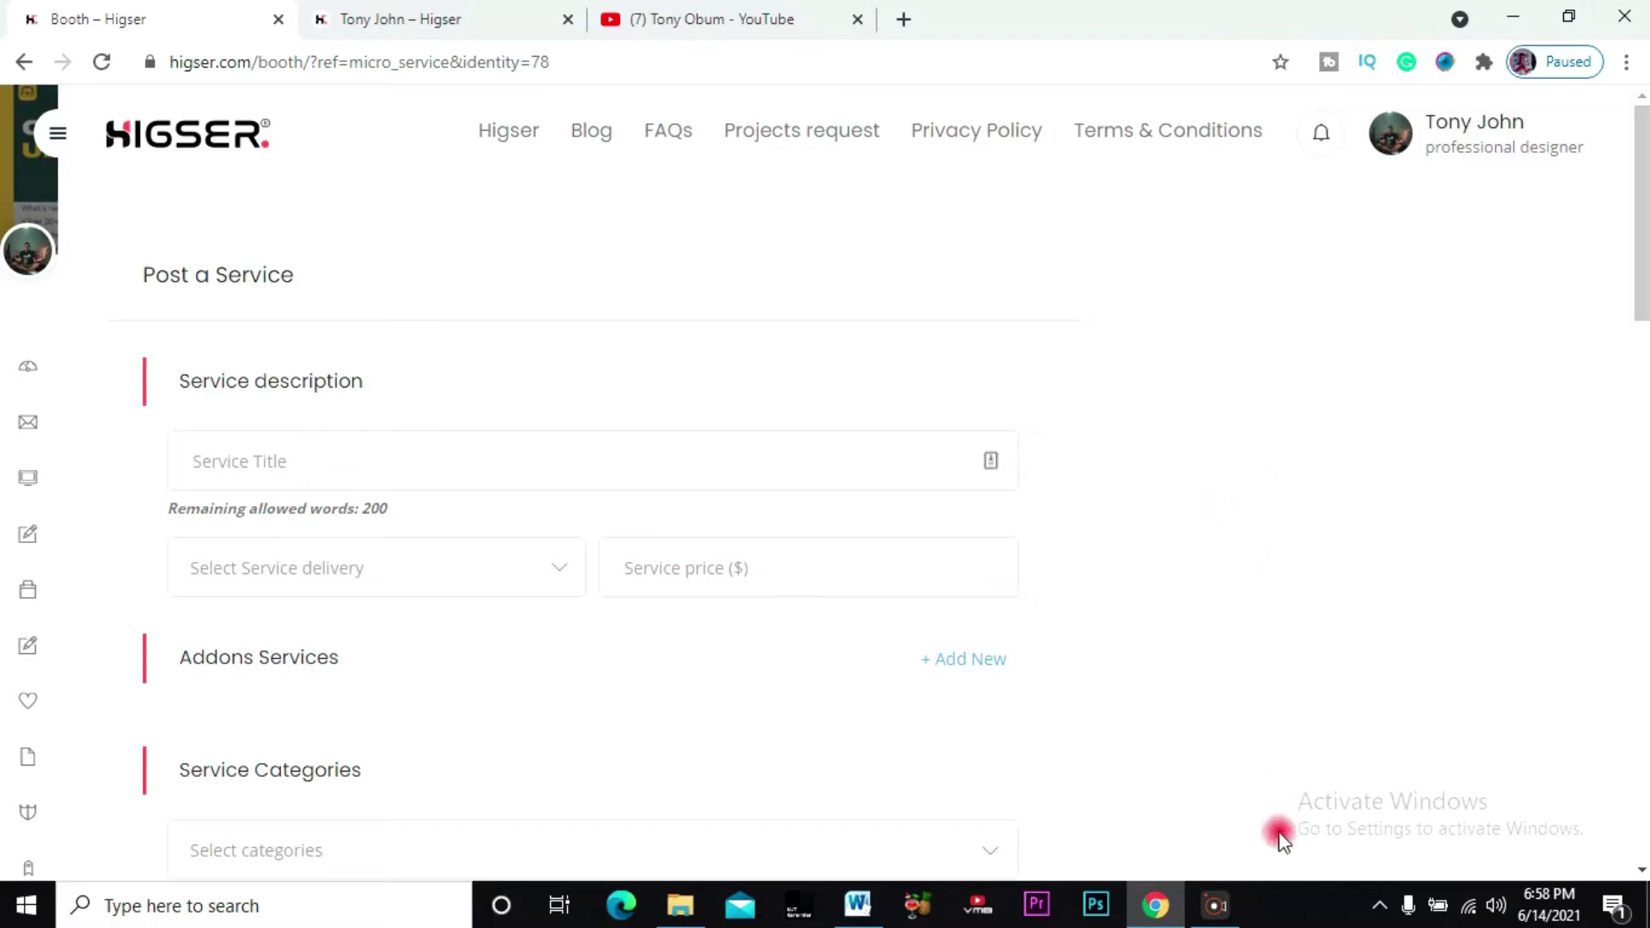
Consult the heading in the Word document, and title the Higser service "I will design a youtube thumbnail in 6 hours"
left_click(858, 901)
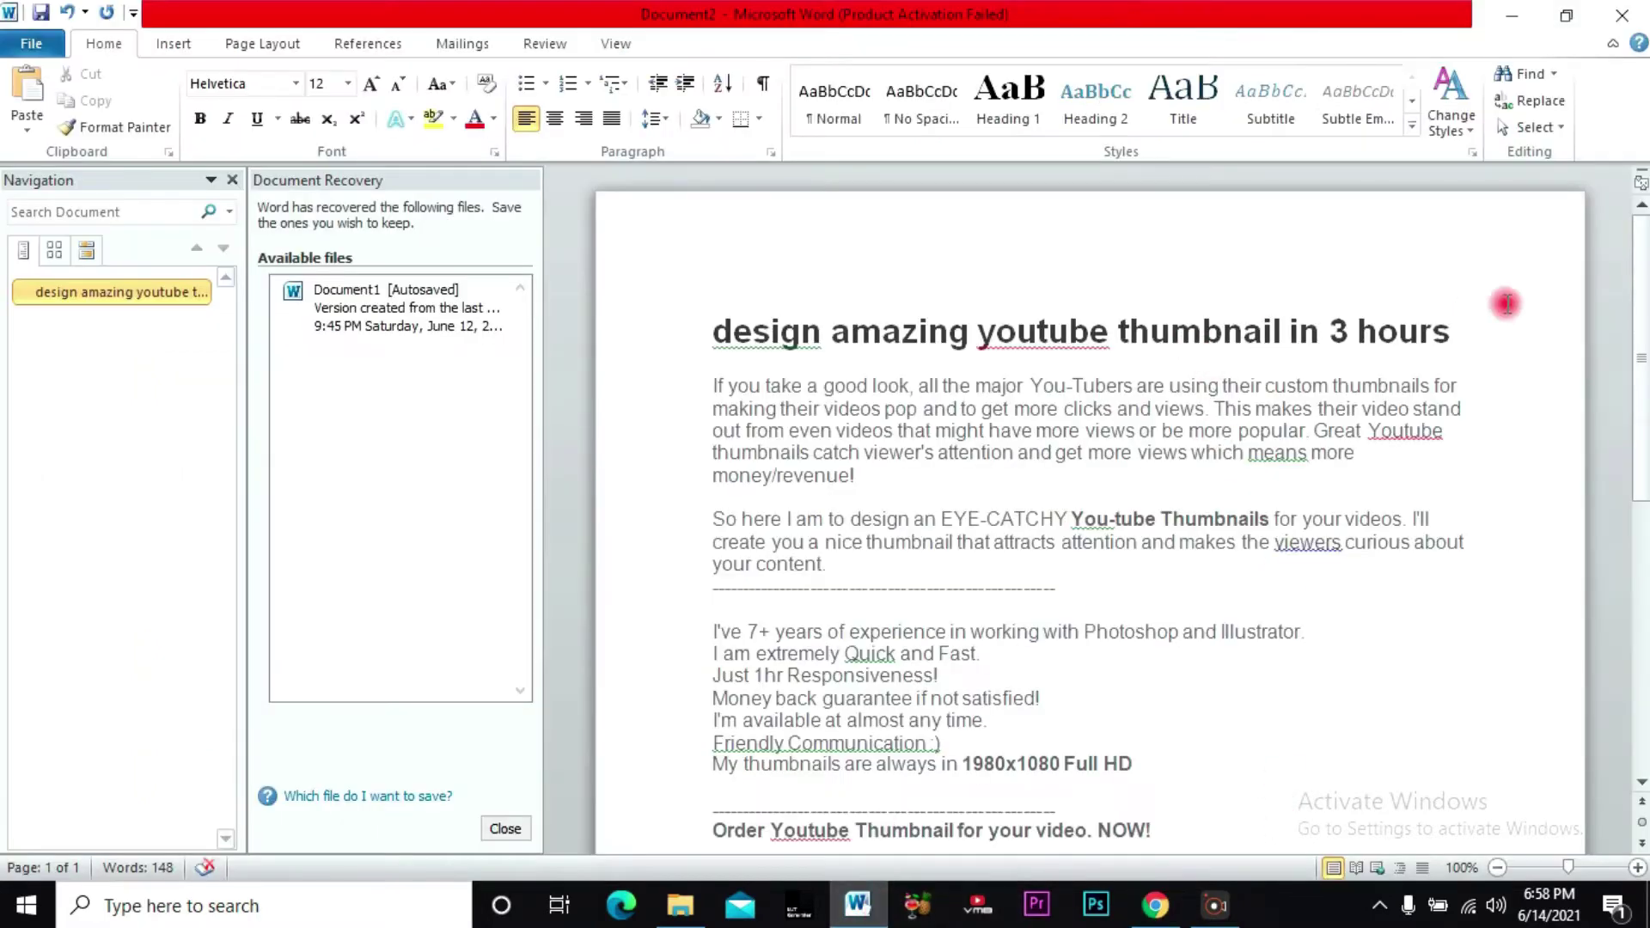
left_click_drag(1461, 330, 768, 357)
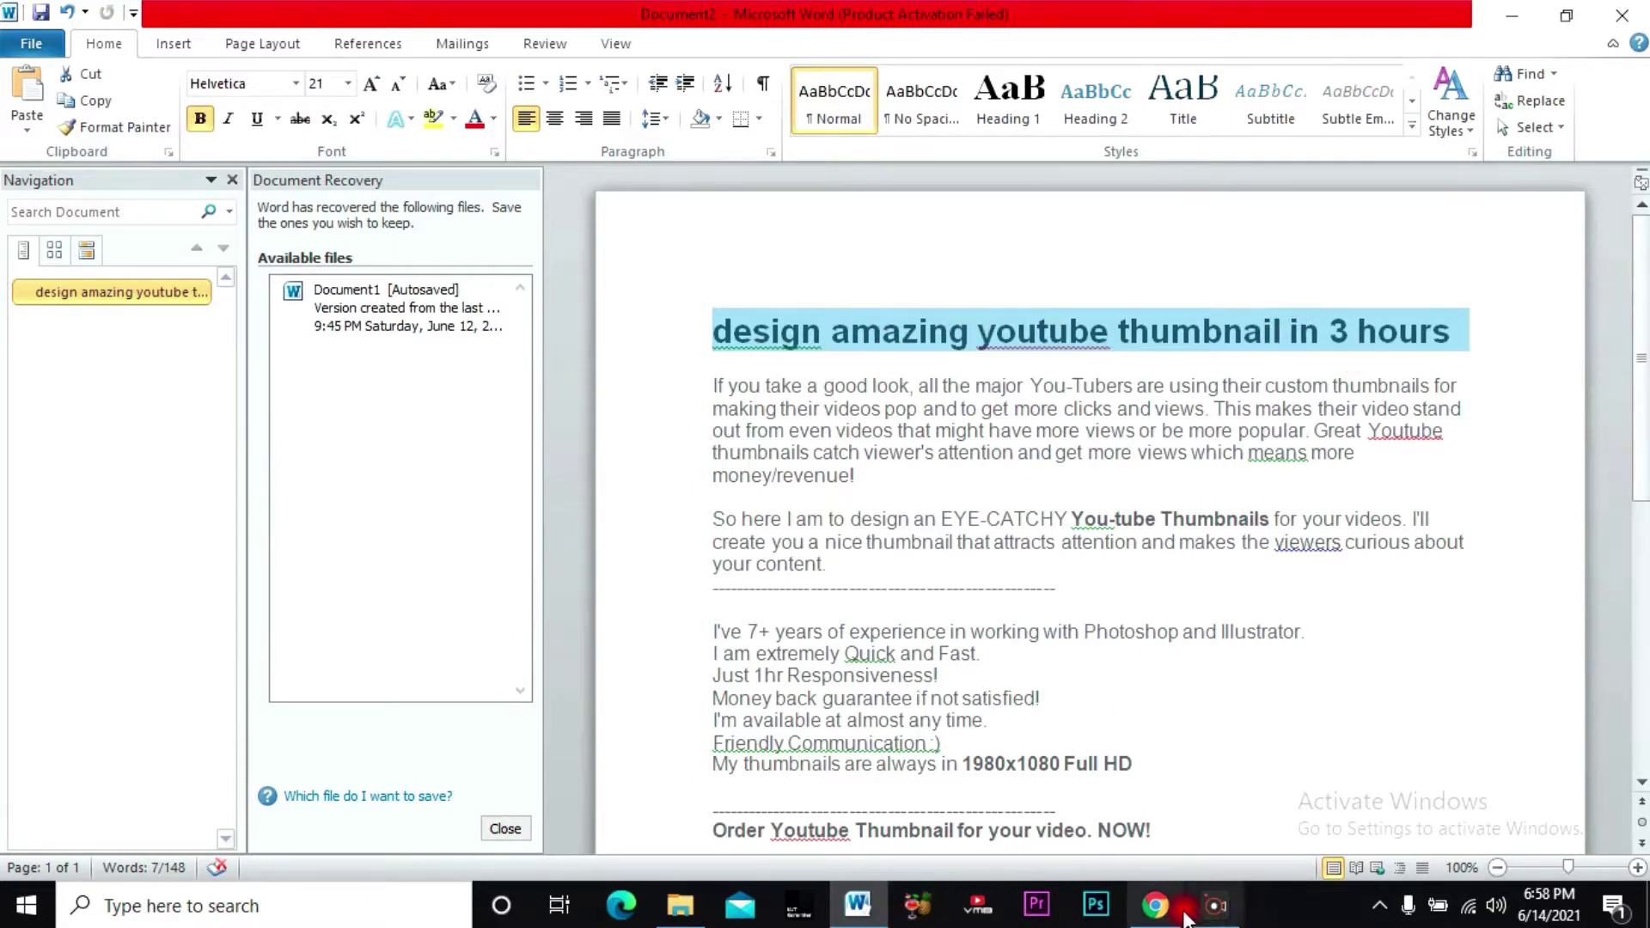
left_click(1155, 905)
left_click(279, 477)
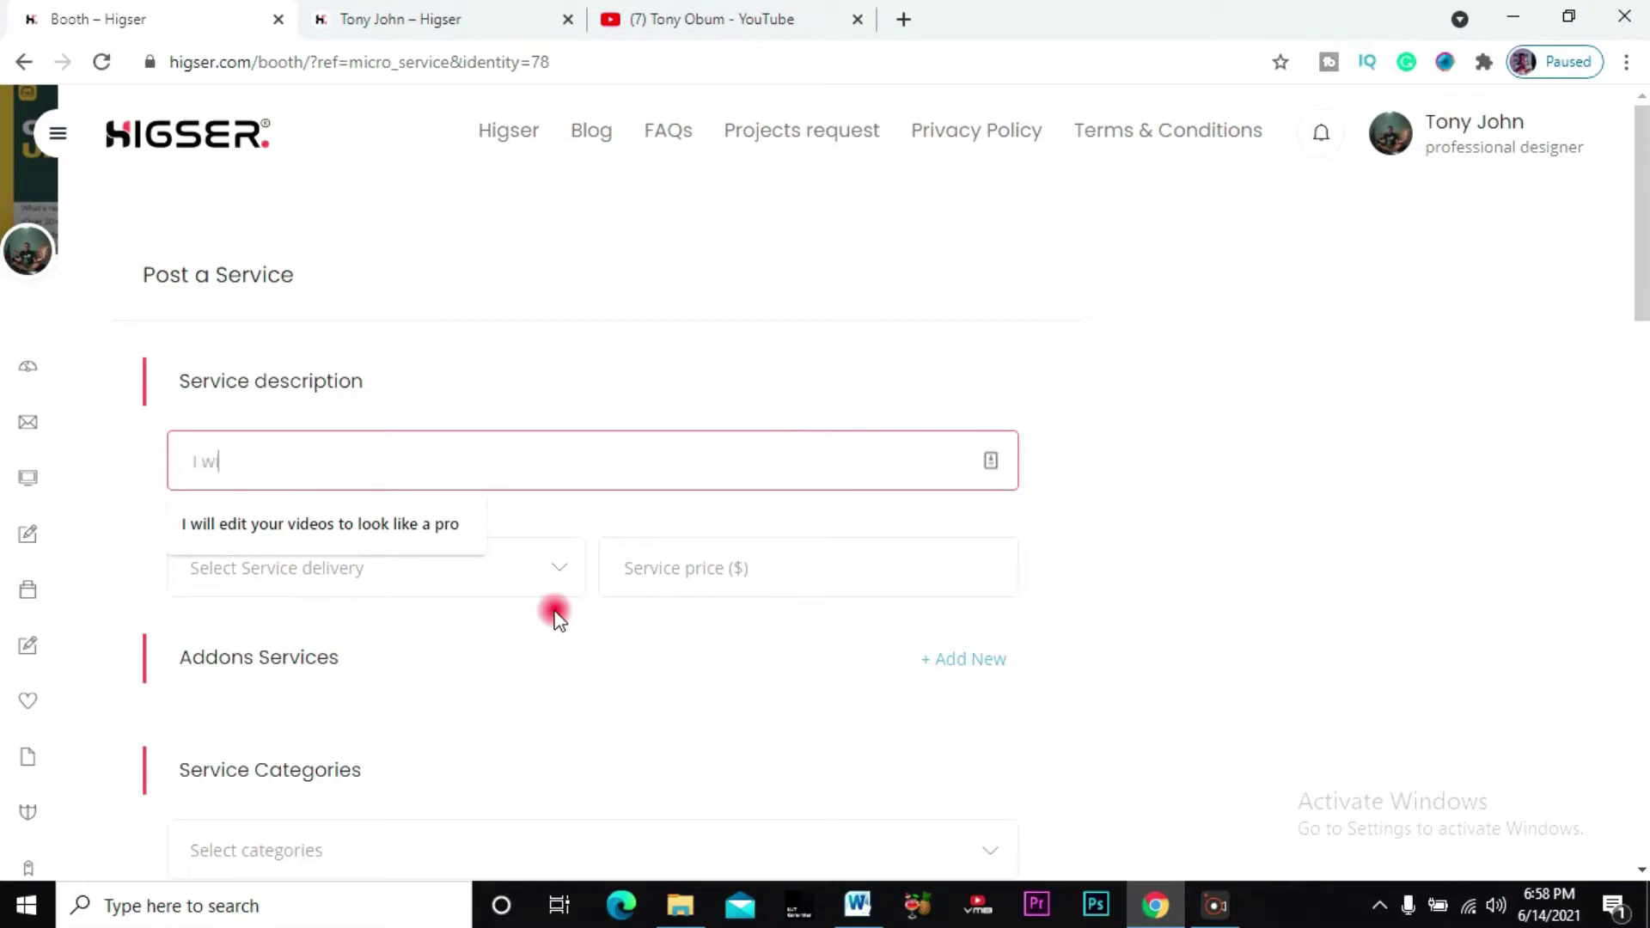
type("I will design a youtube thumnail in 6 hours")
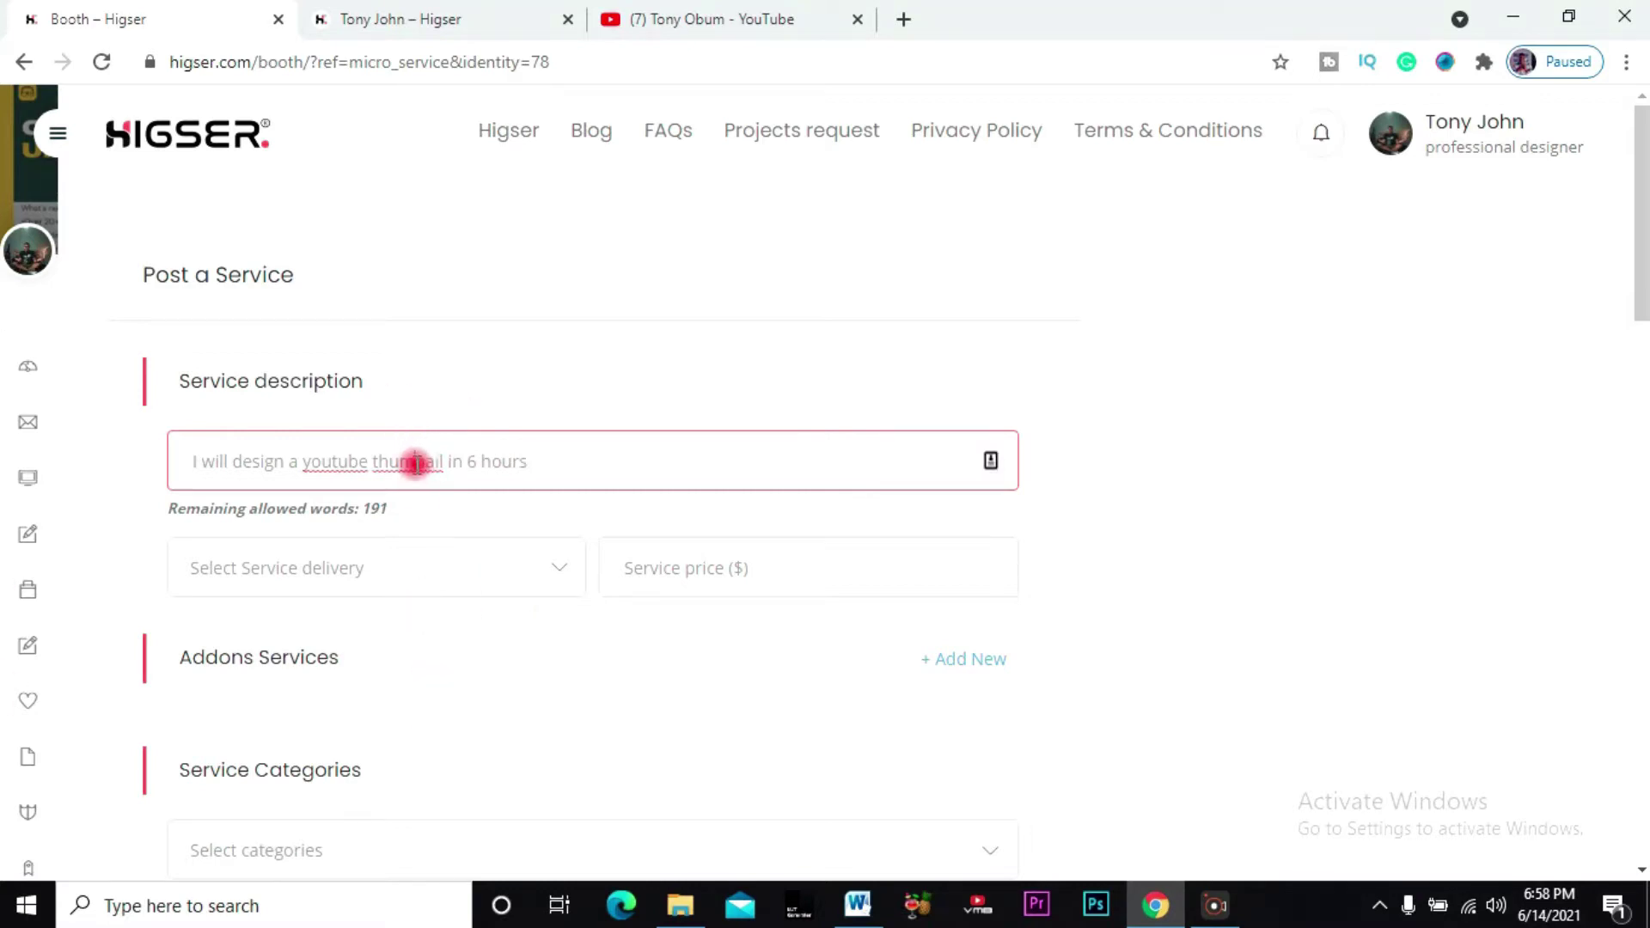
Set the service delivery time to 01 Day and the service price to $20
scroll(153, 628, "down", 3)
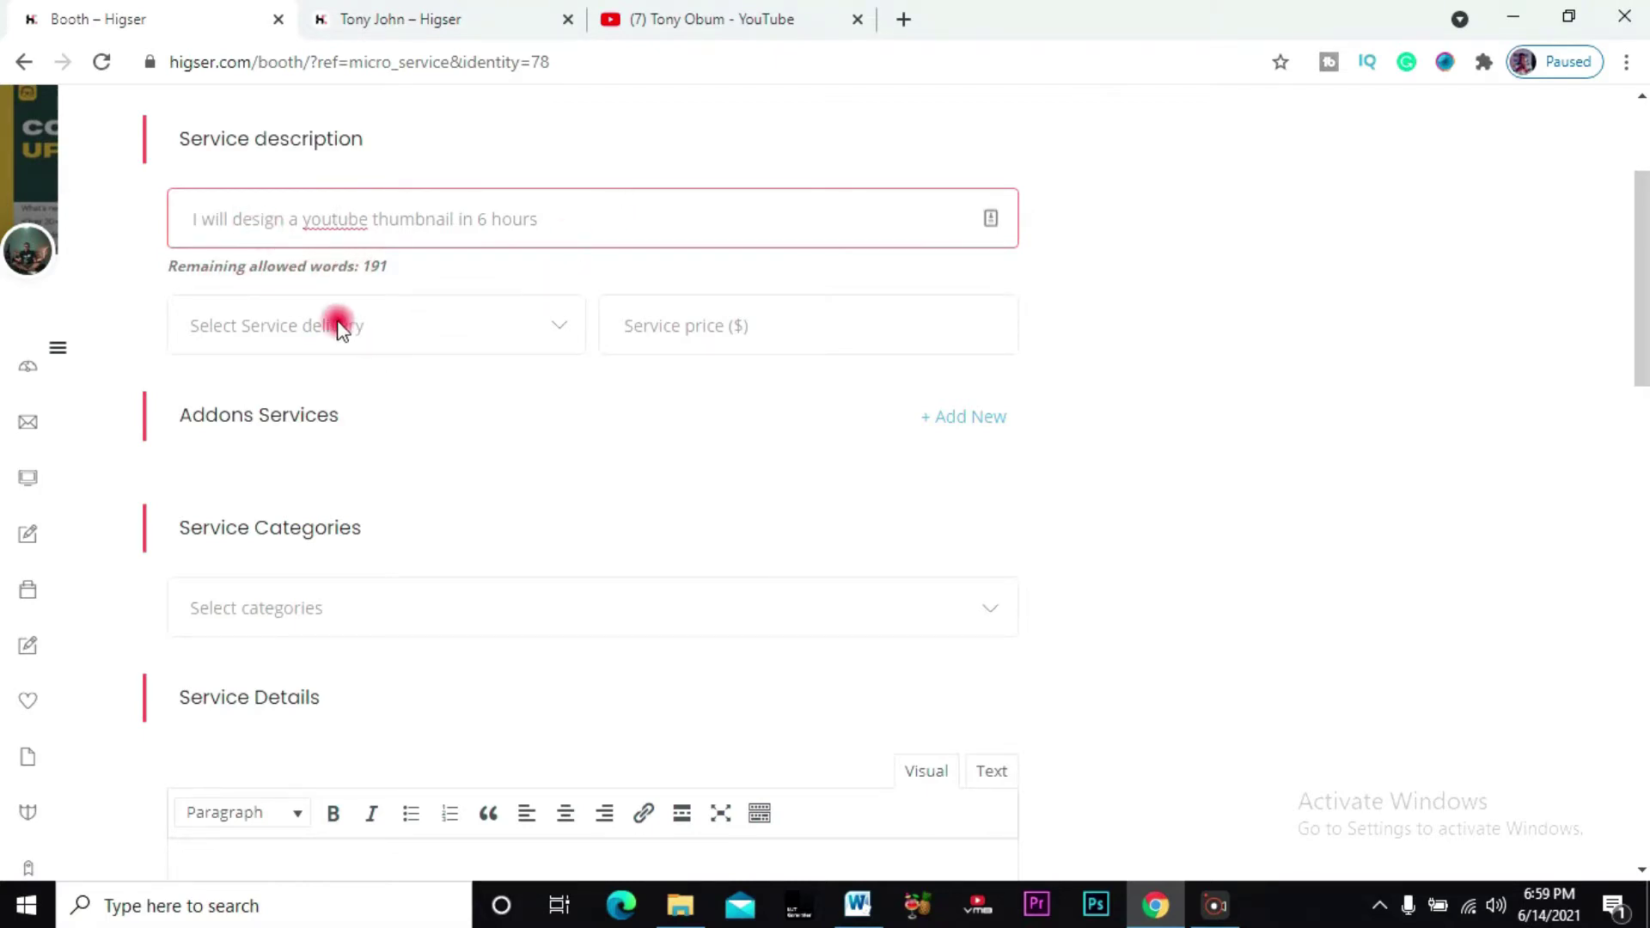
left_click(383, 330)
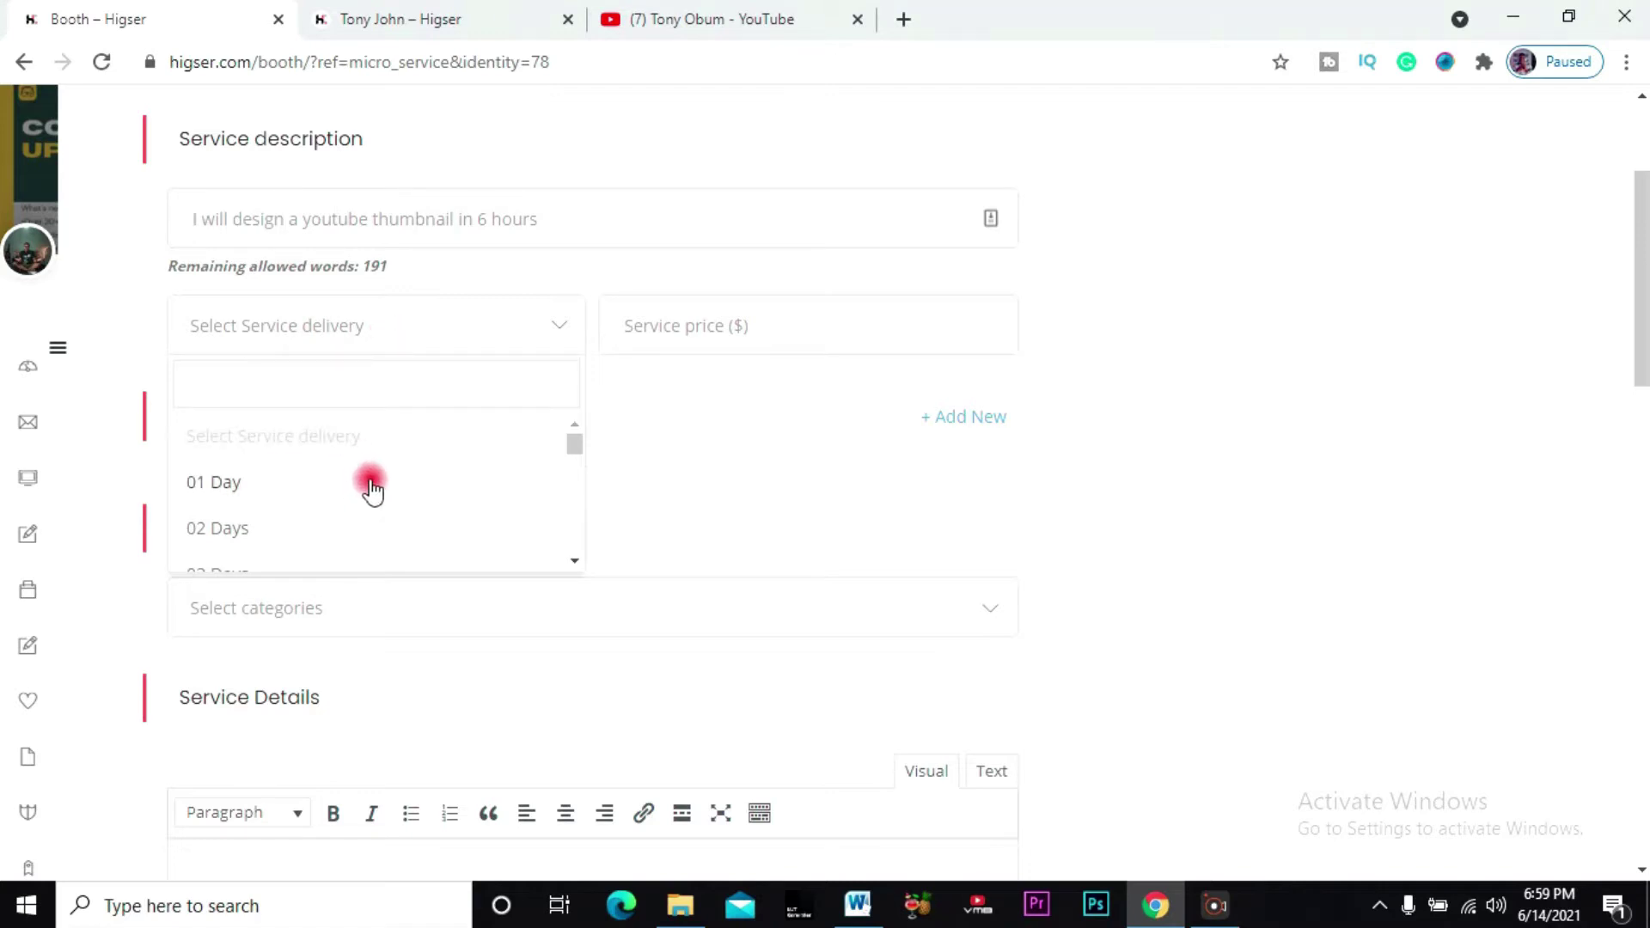
scroll(372, 488, "down", 2)
scroll(266, 481, "up", 2)
left_click(262, 484)
left_click(698, 330)
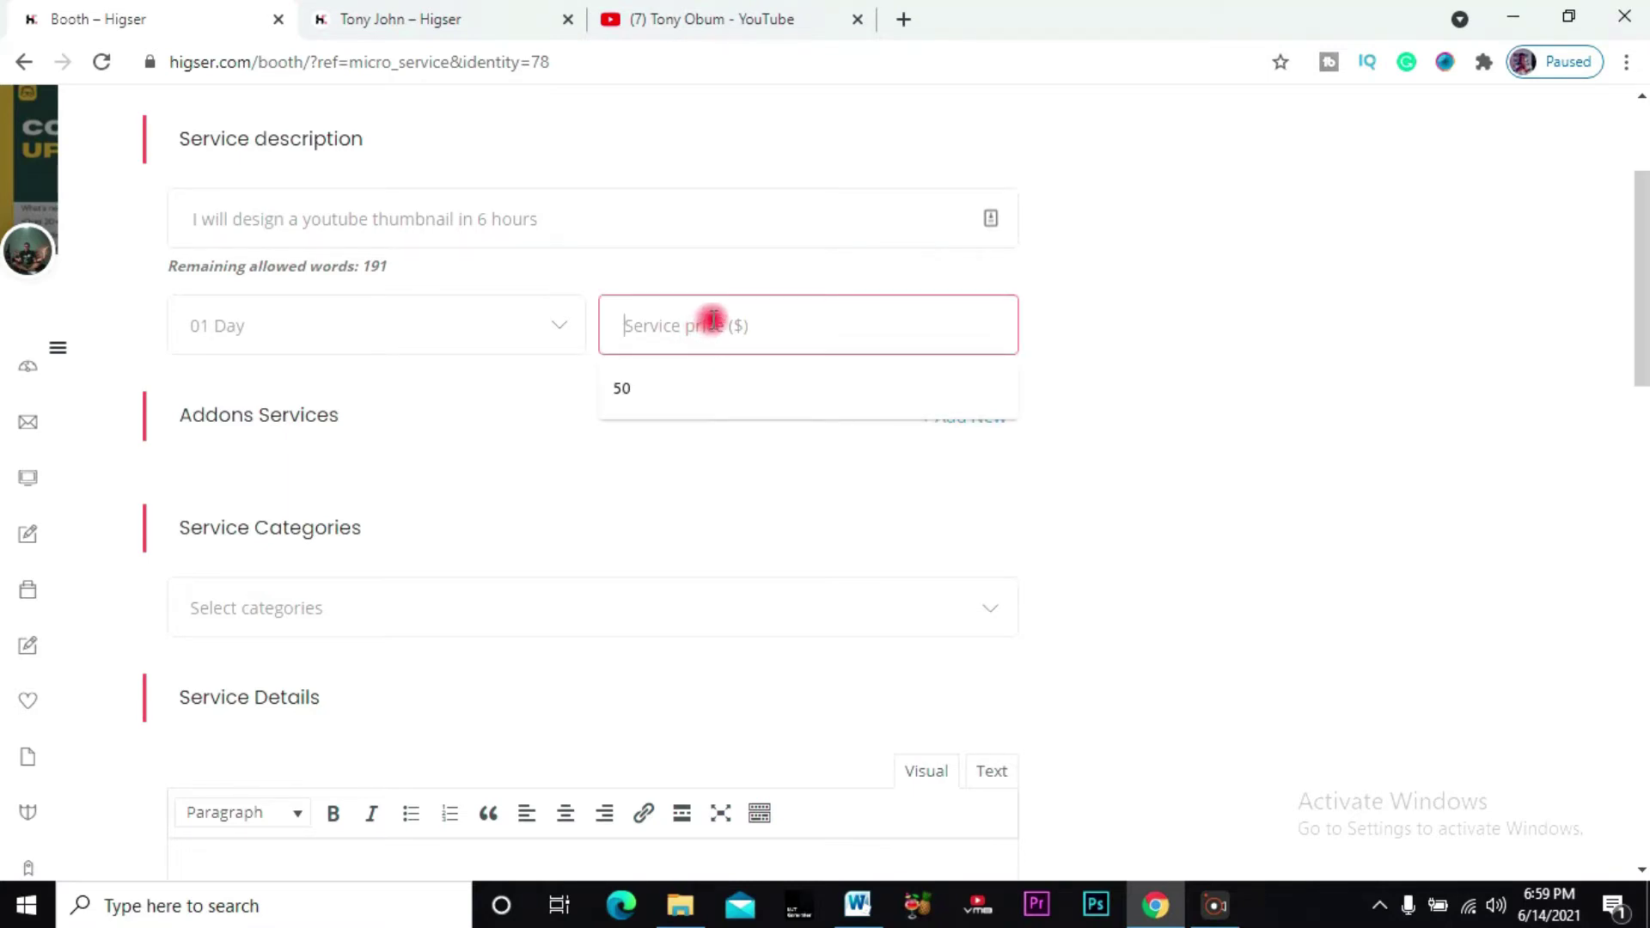
type("20")
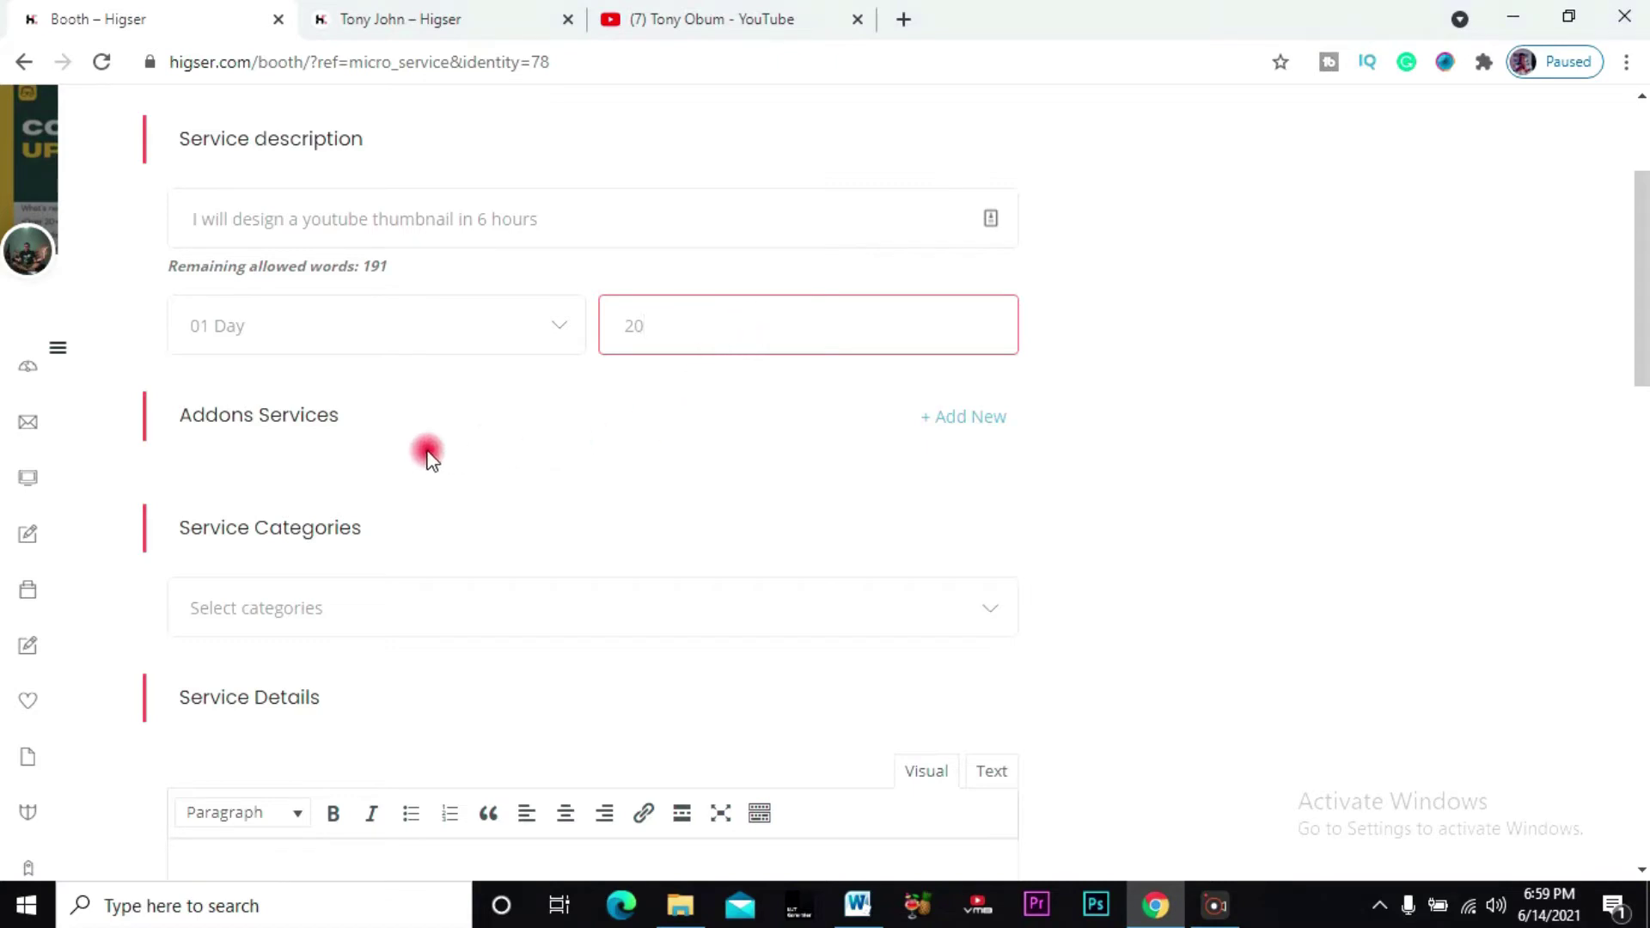
left_click(387, 383)
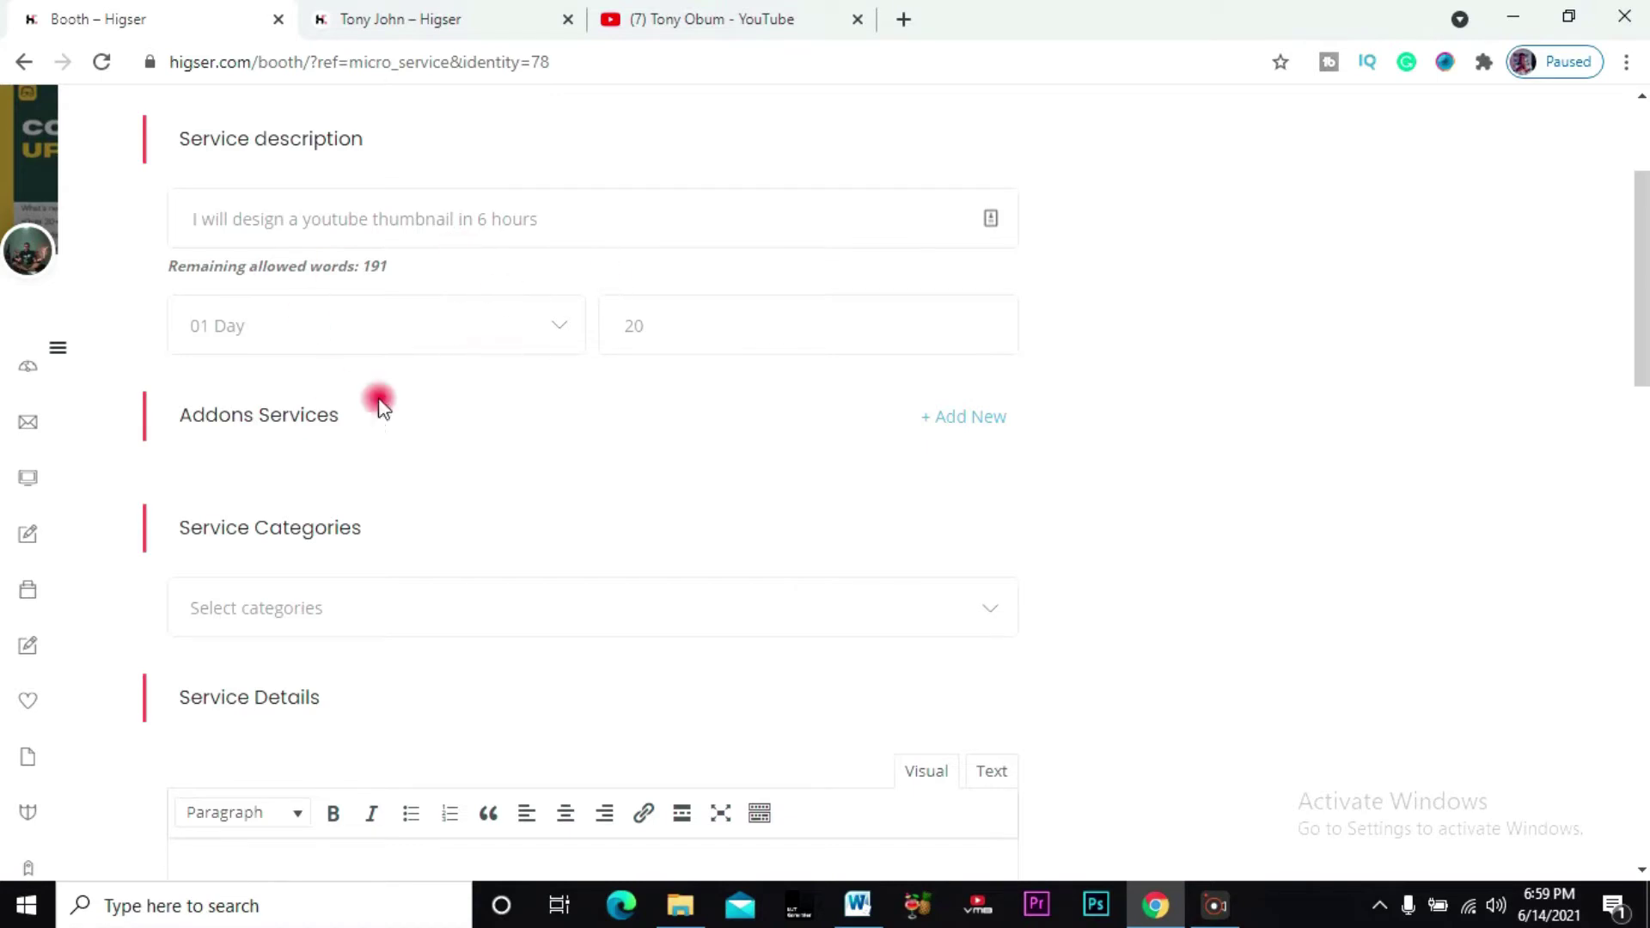
left_click(954, 427)
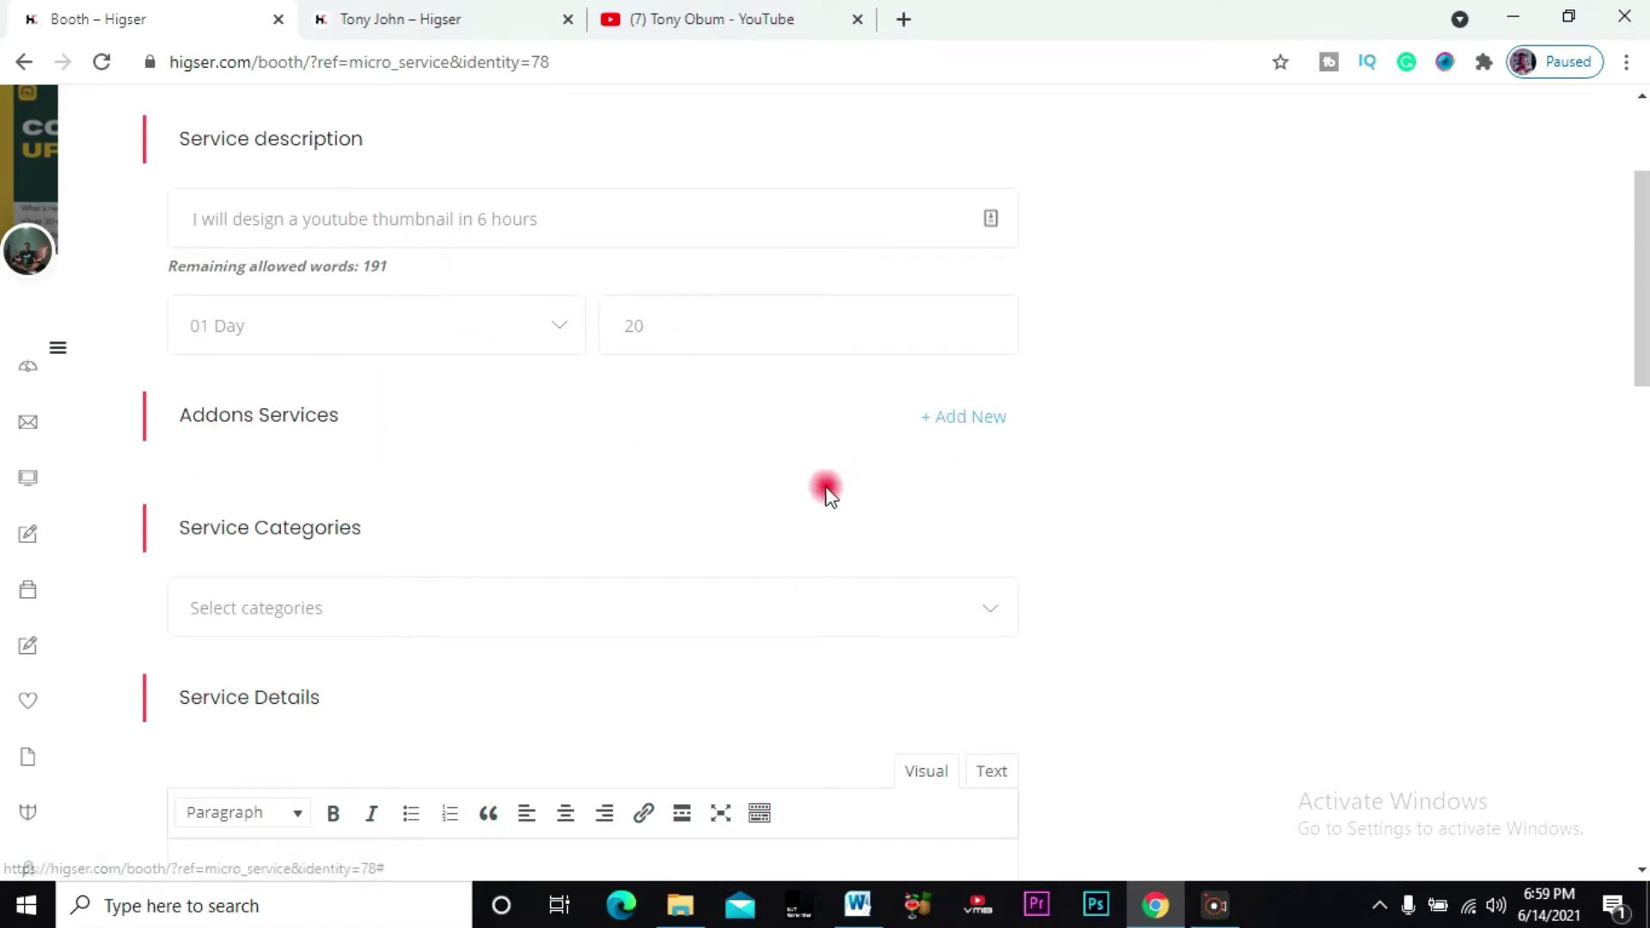
Choose Graphic & Design as a category for the service
scroll(687, 469, "down", 1)
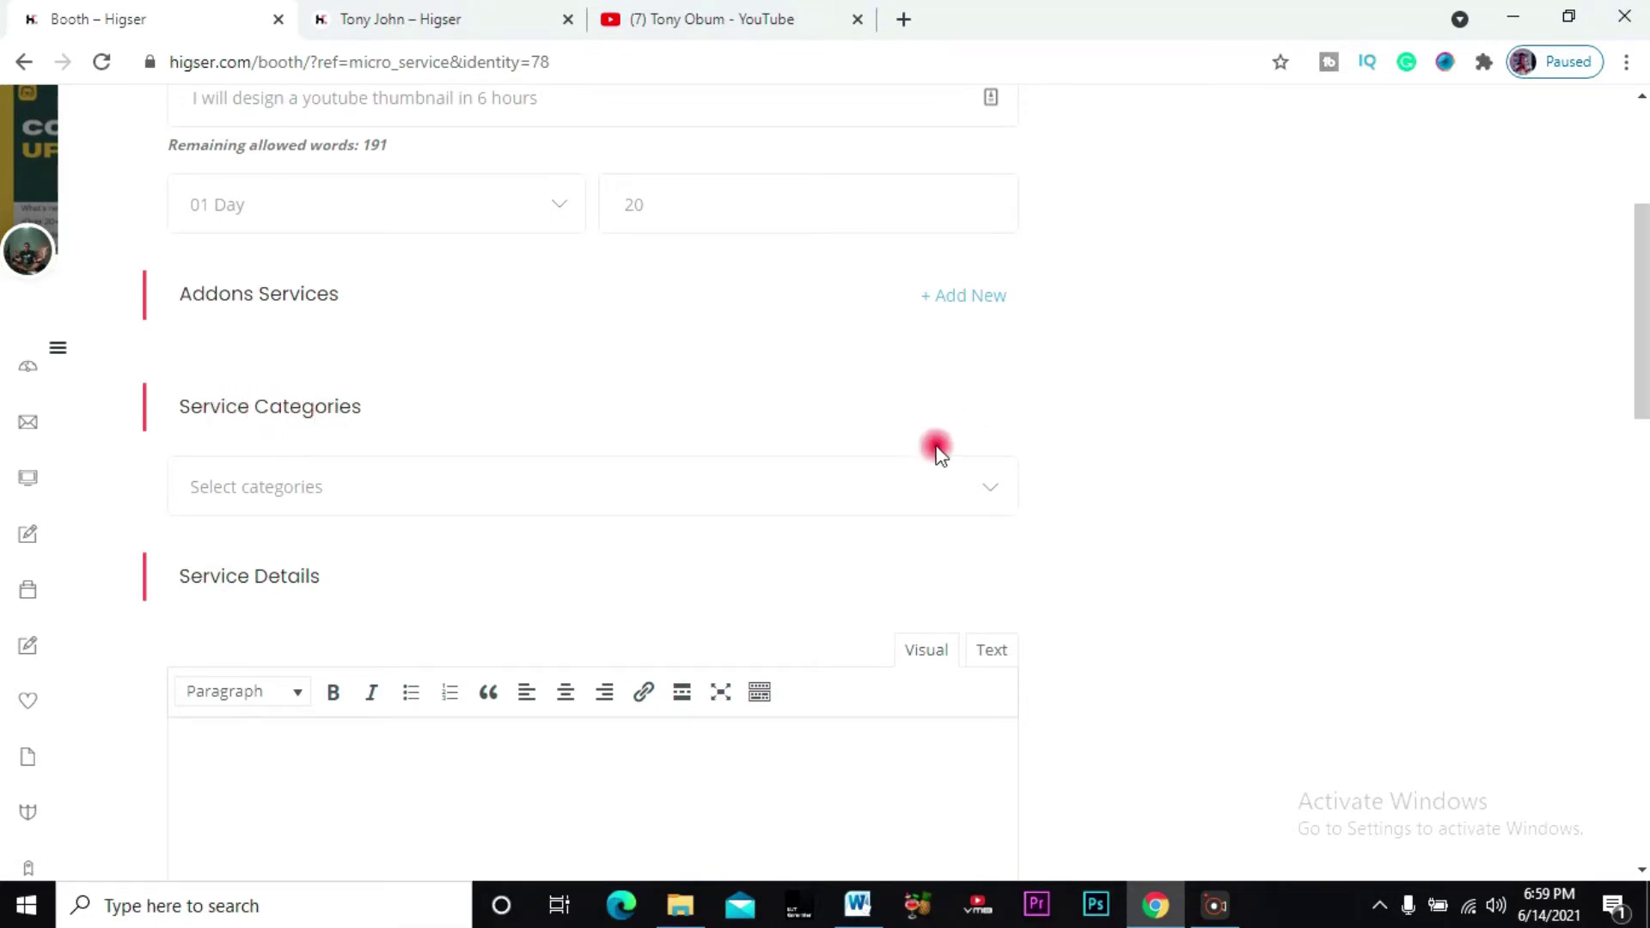
left_click(929, 484)
scroll(692, 306, "up", 2)
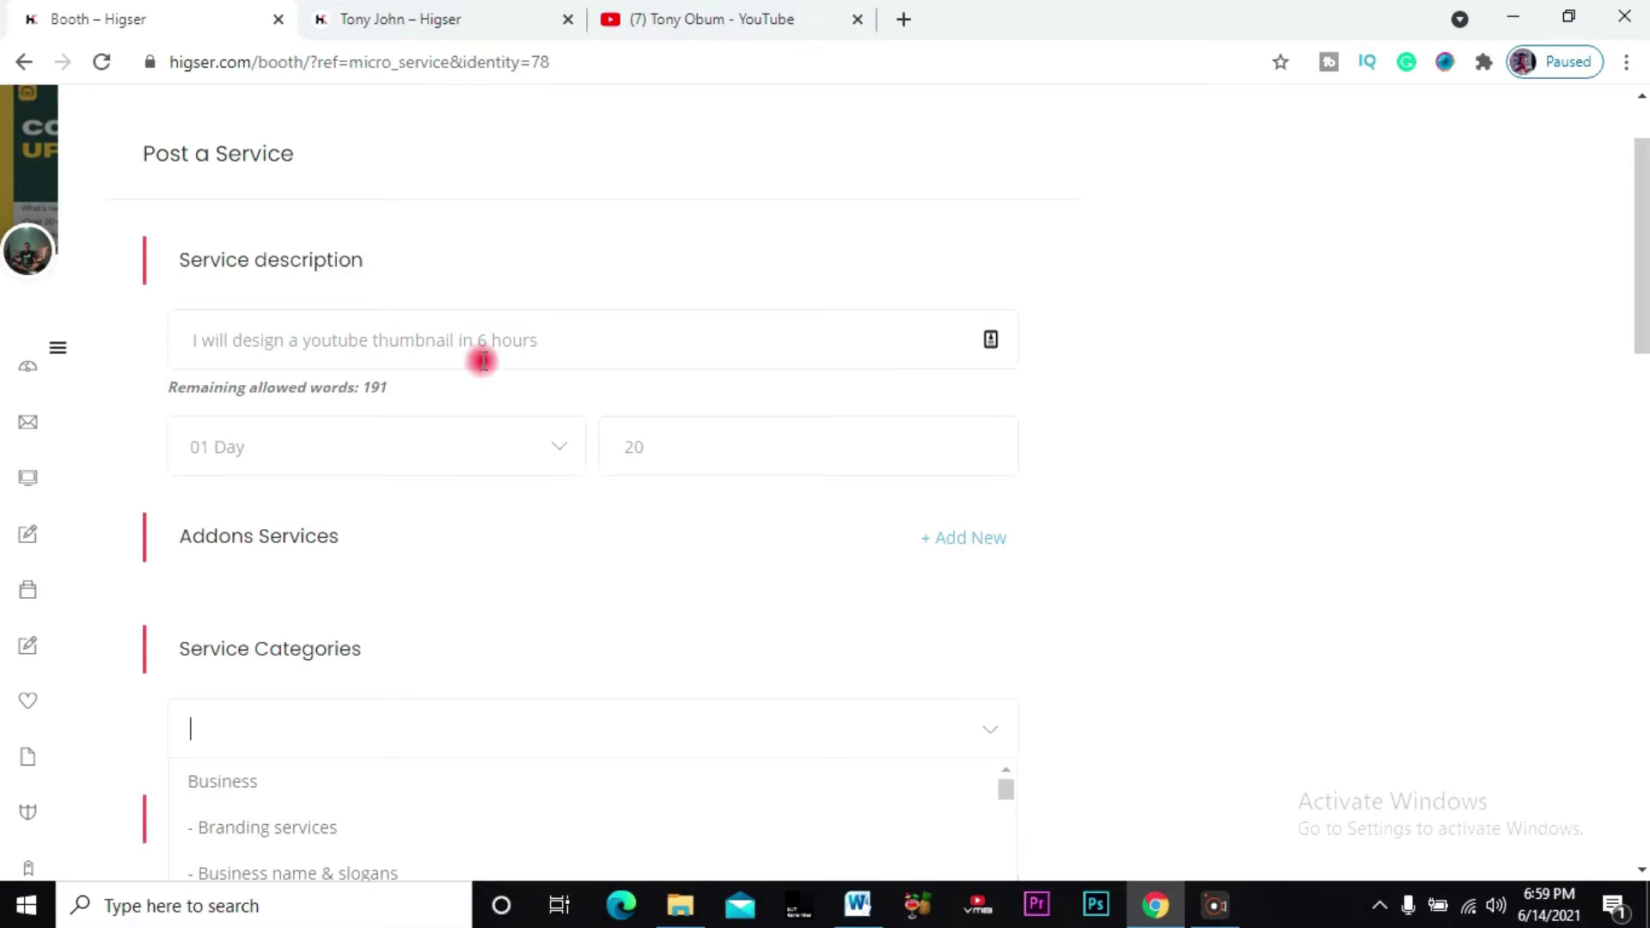
scroll(497, 442, "down", 6)
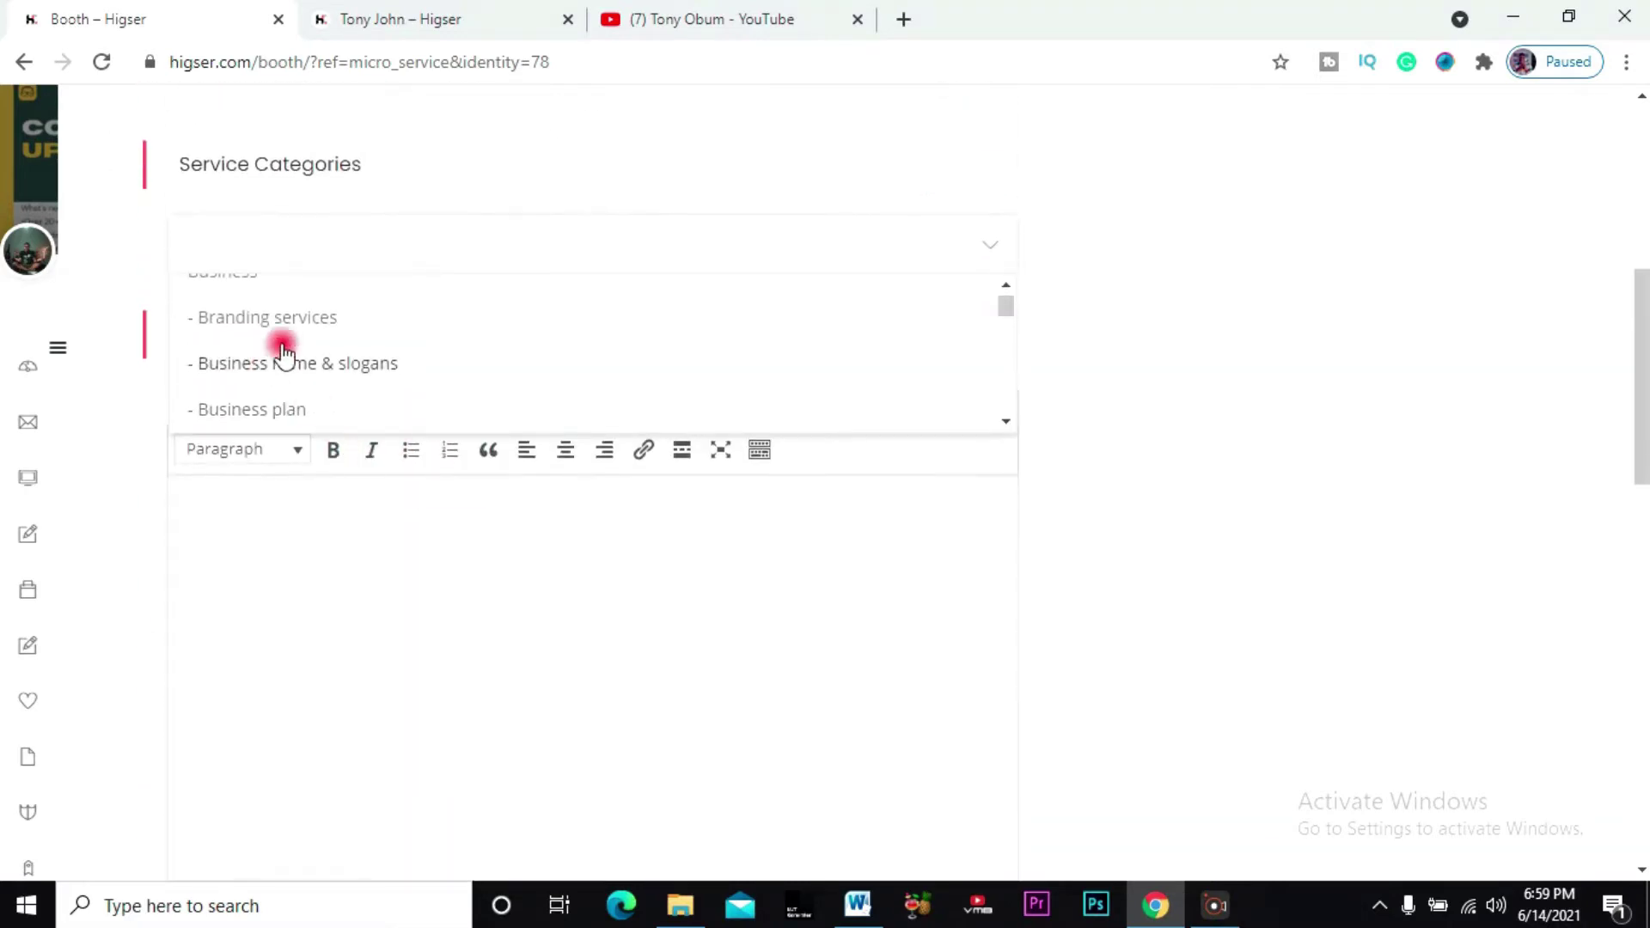
scroll(354, 365, "down", 3)
scroll(354, 365, "down", 12)
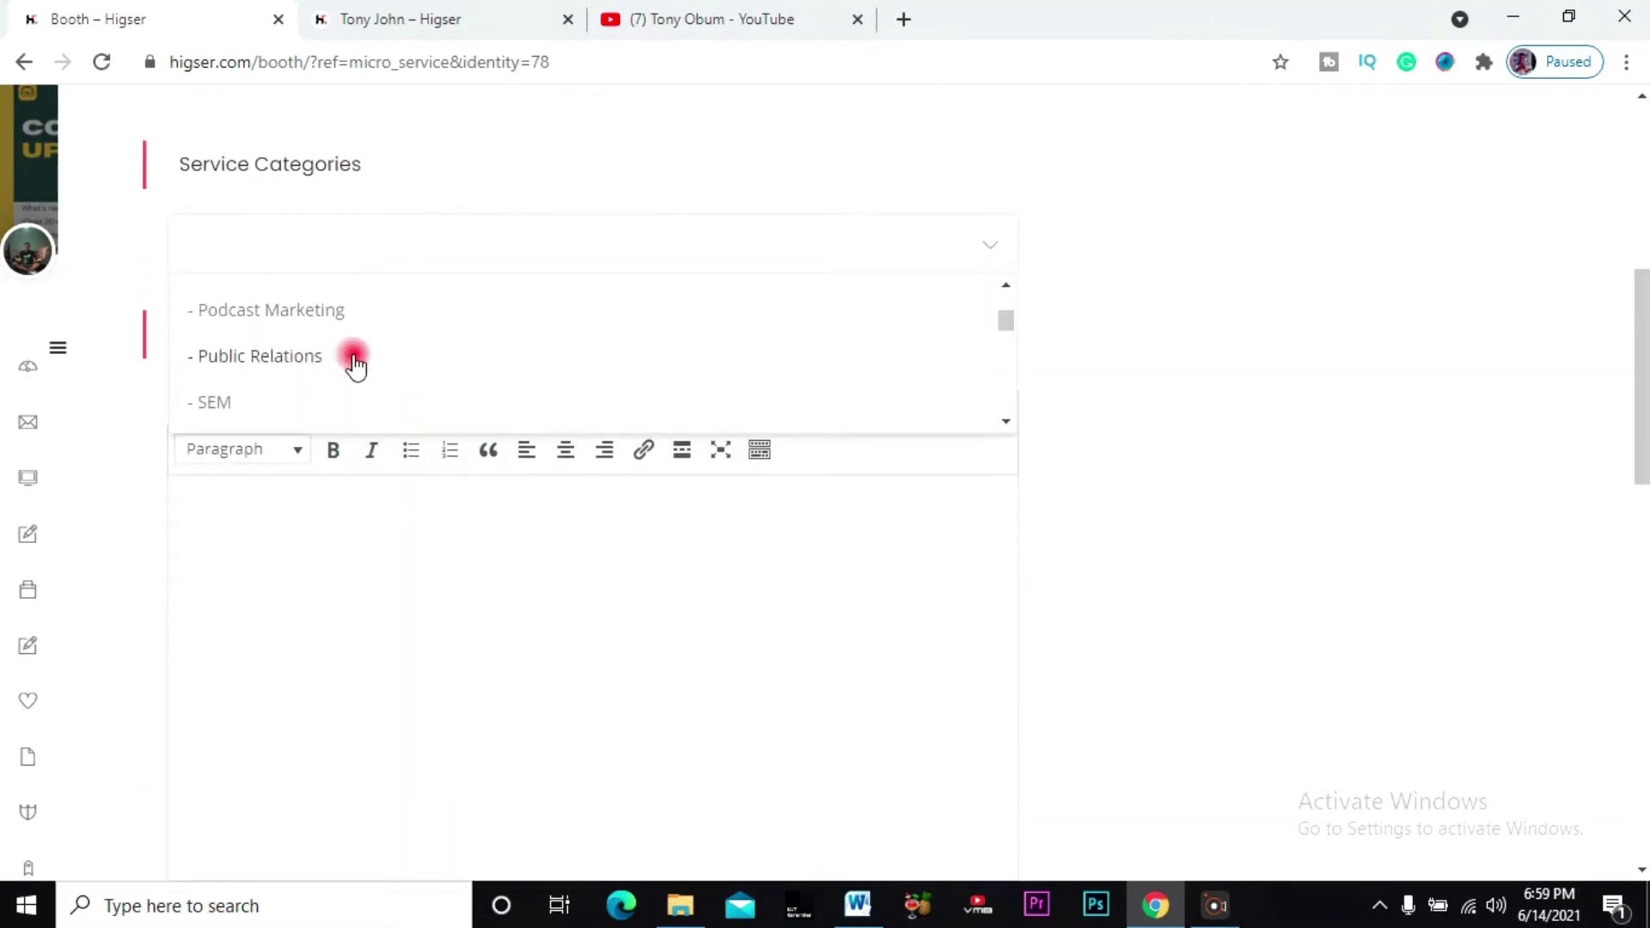
scroll(354, 365, "down", 10)
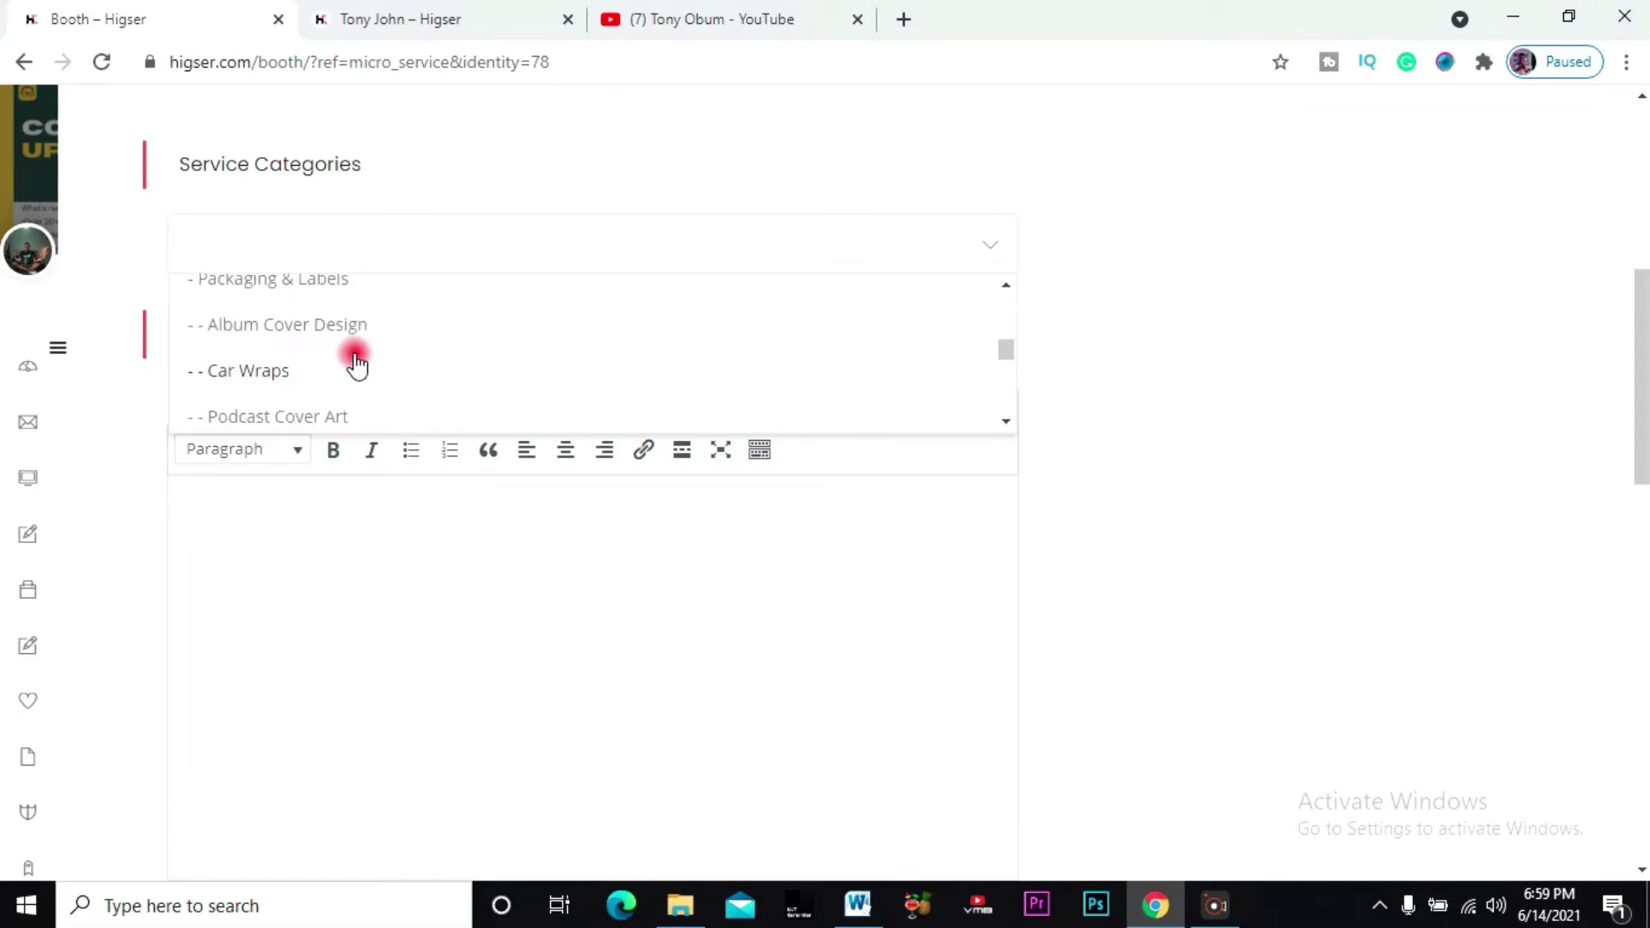
scroll(354, 366, "down", 12)
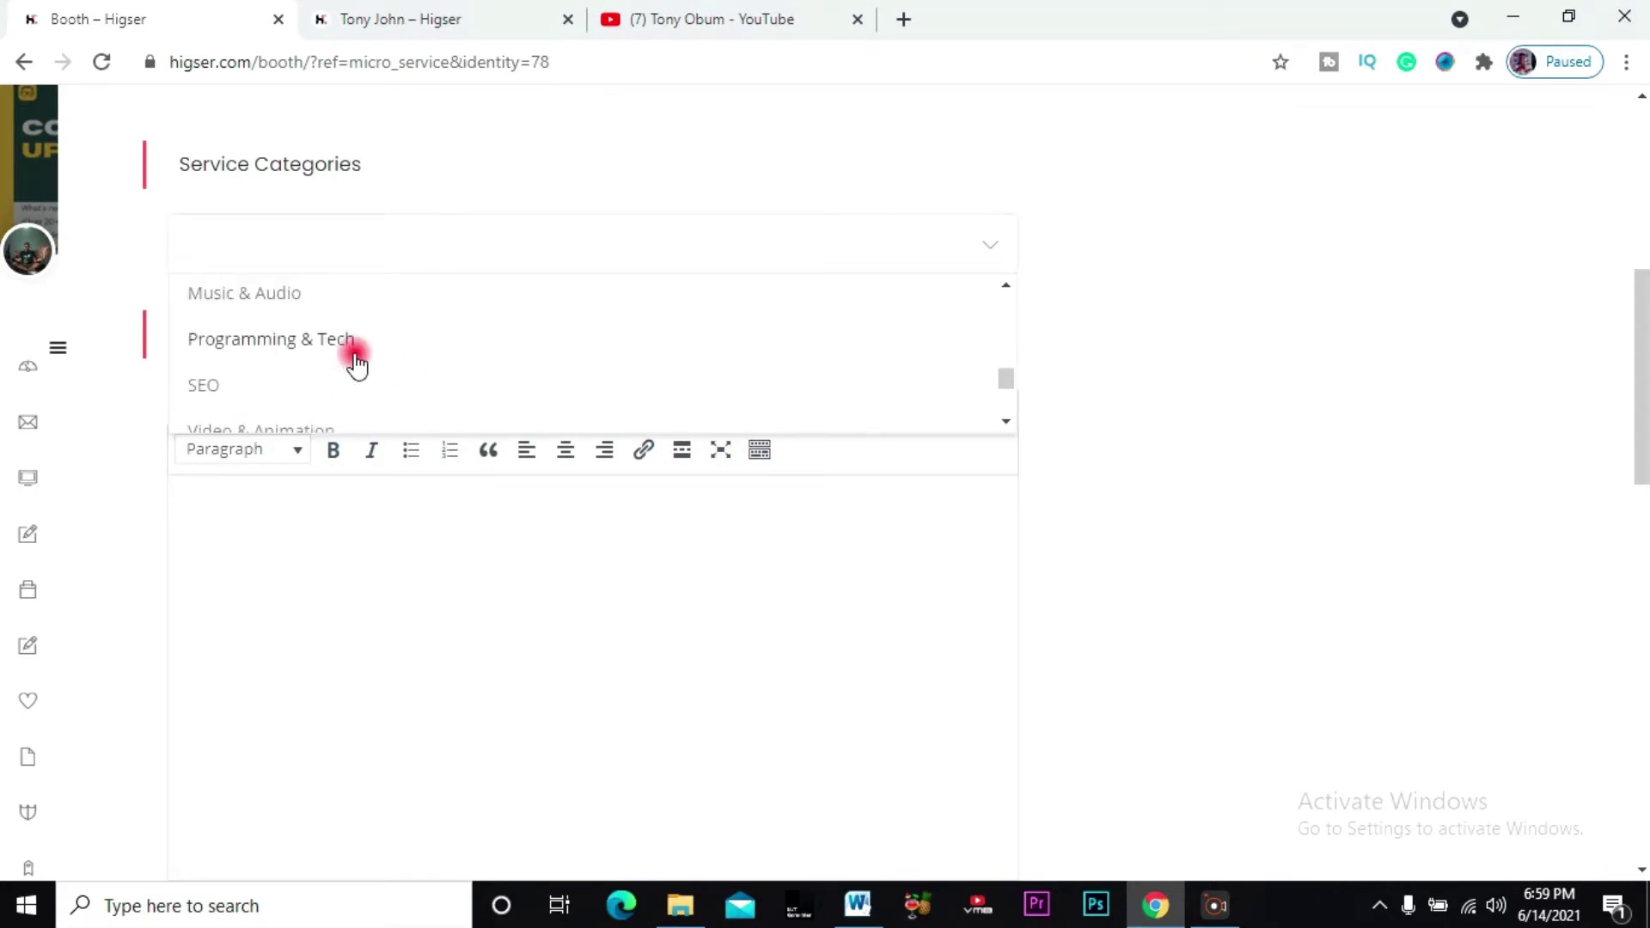
scroll(357, 366, "down", 3)
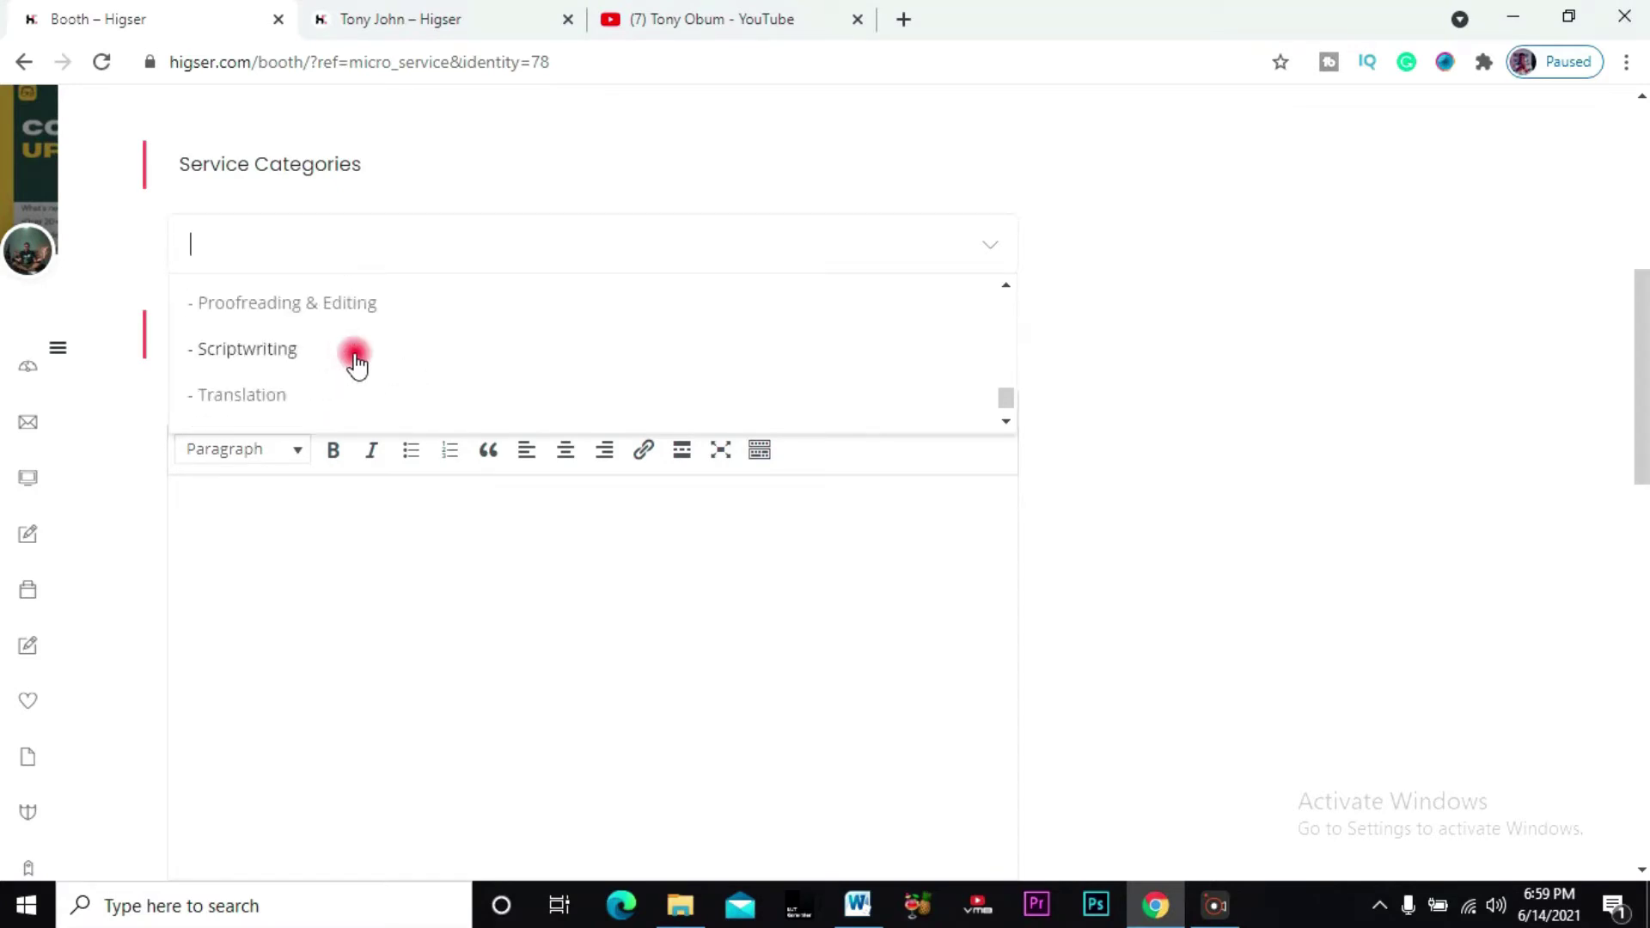
scroll(348, 342, "up", 6)
scroll(348, 342, "up", 15)
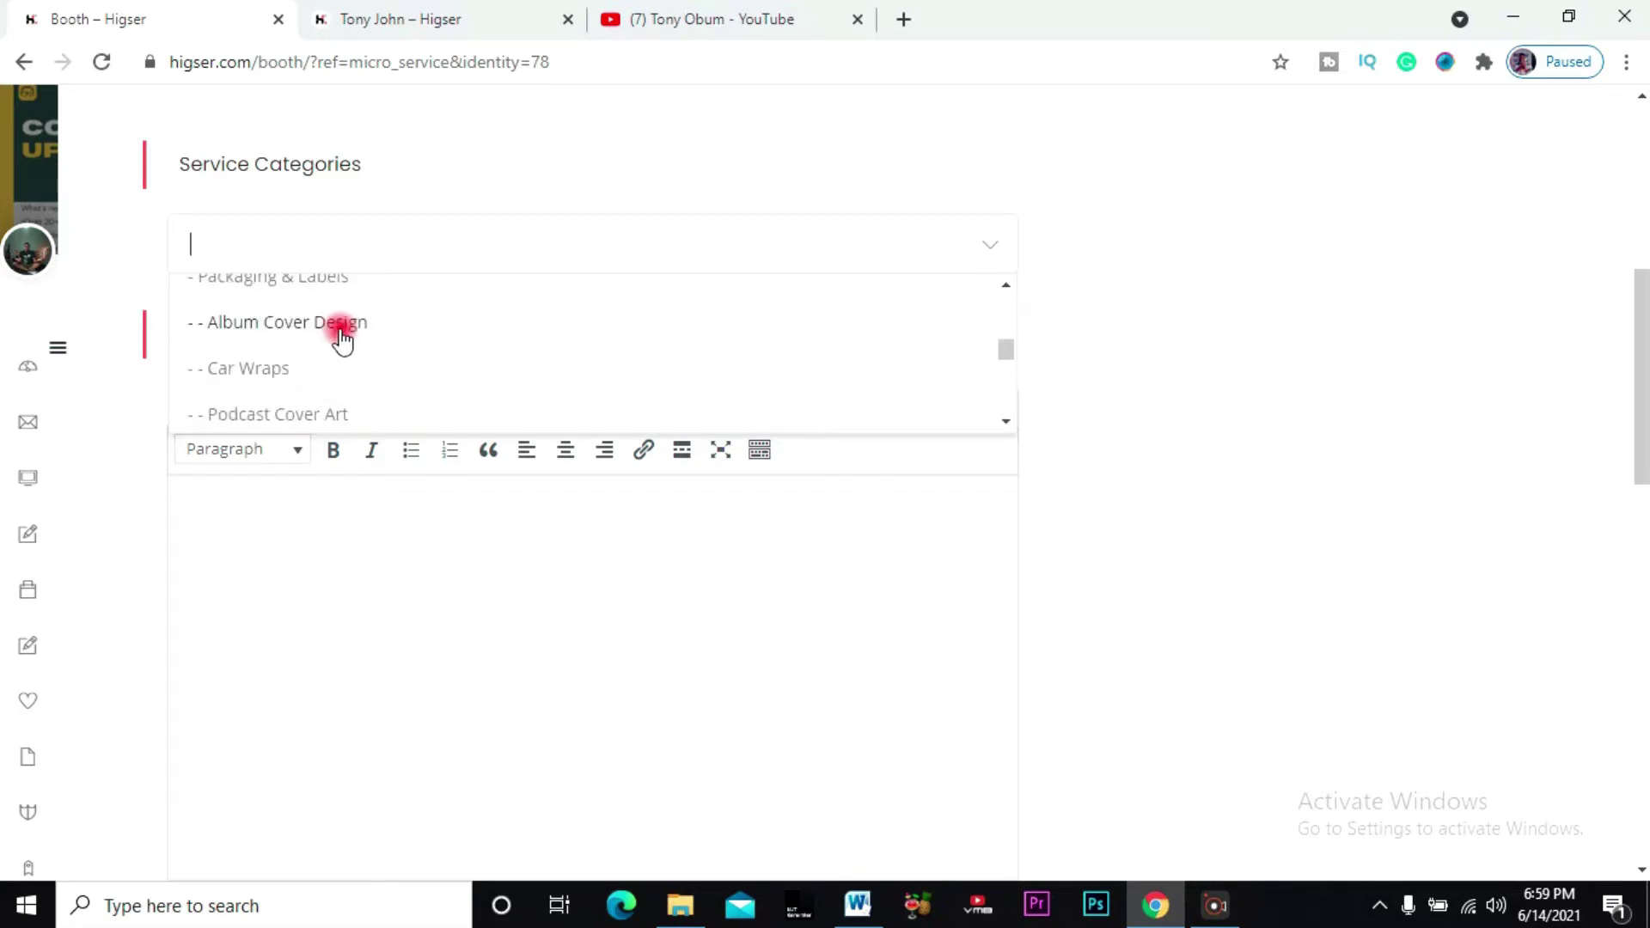
scroll(360, 322, "up", 5)
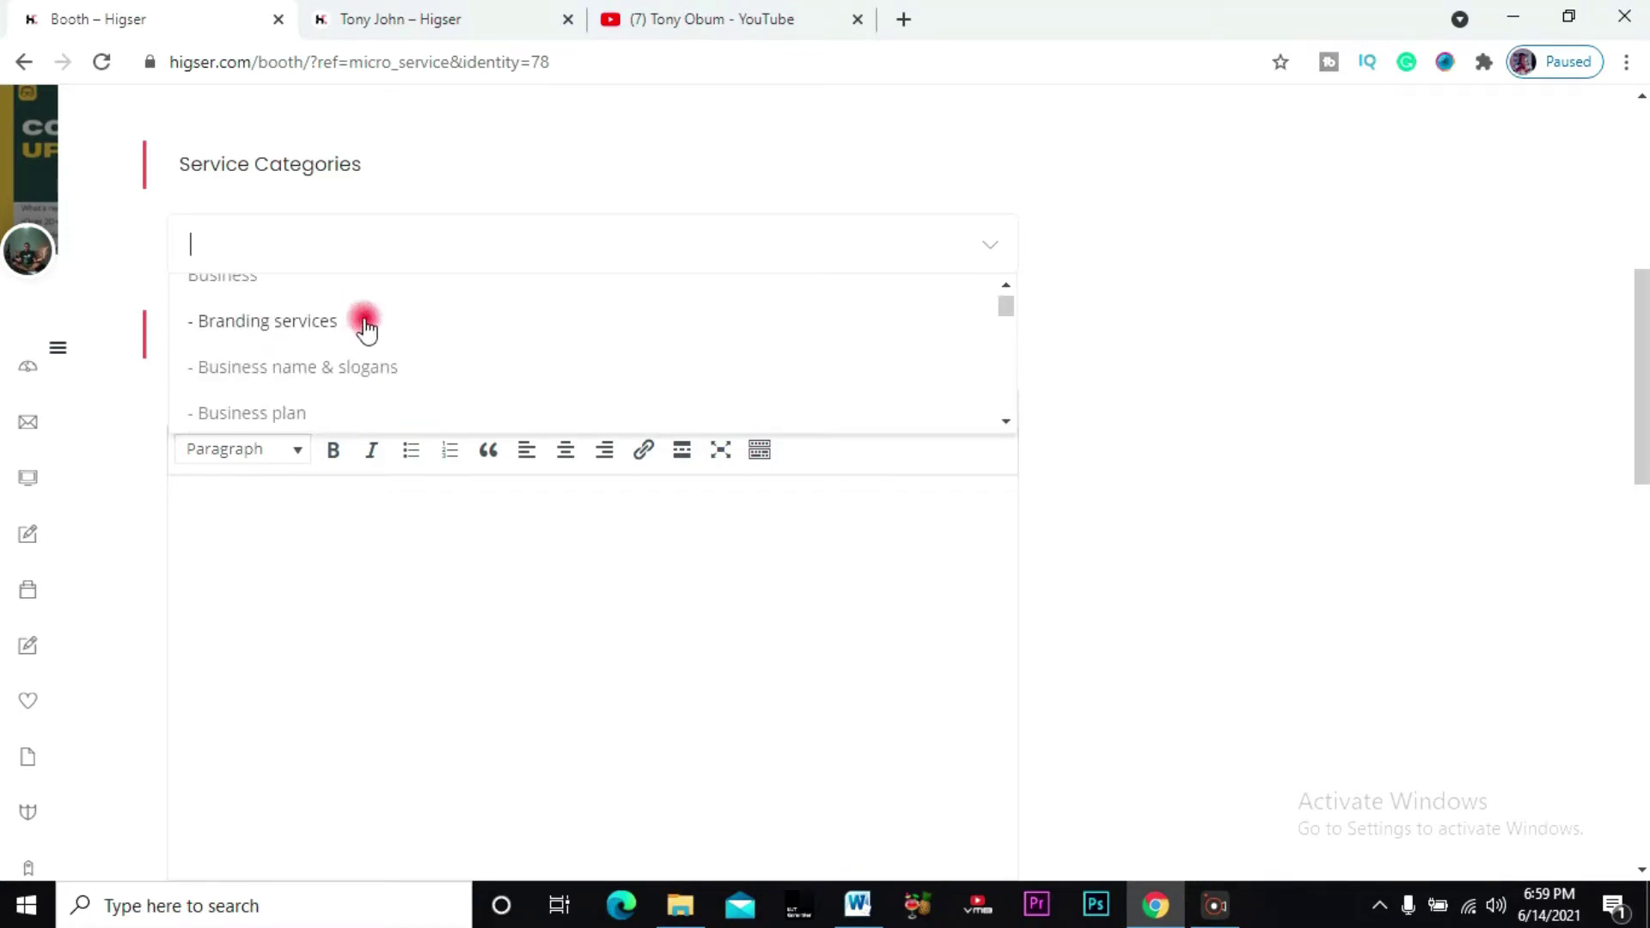
scroll(361, 324, "down", 2)
scroll(355, 365, "down", 4)
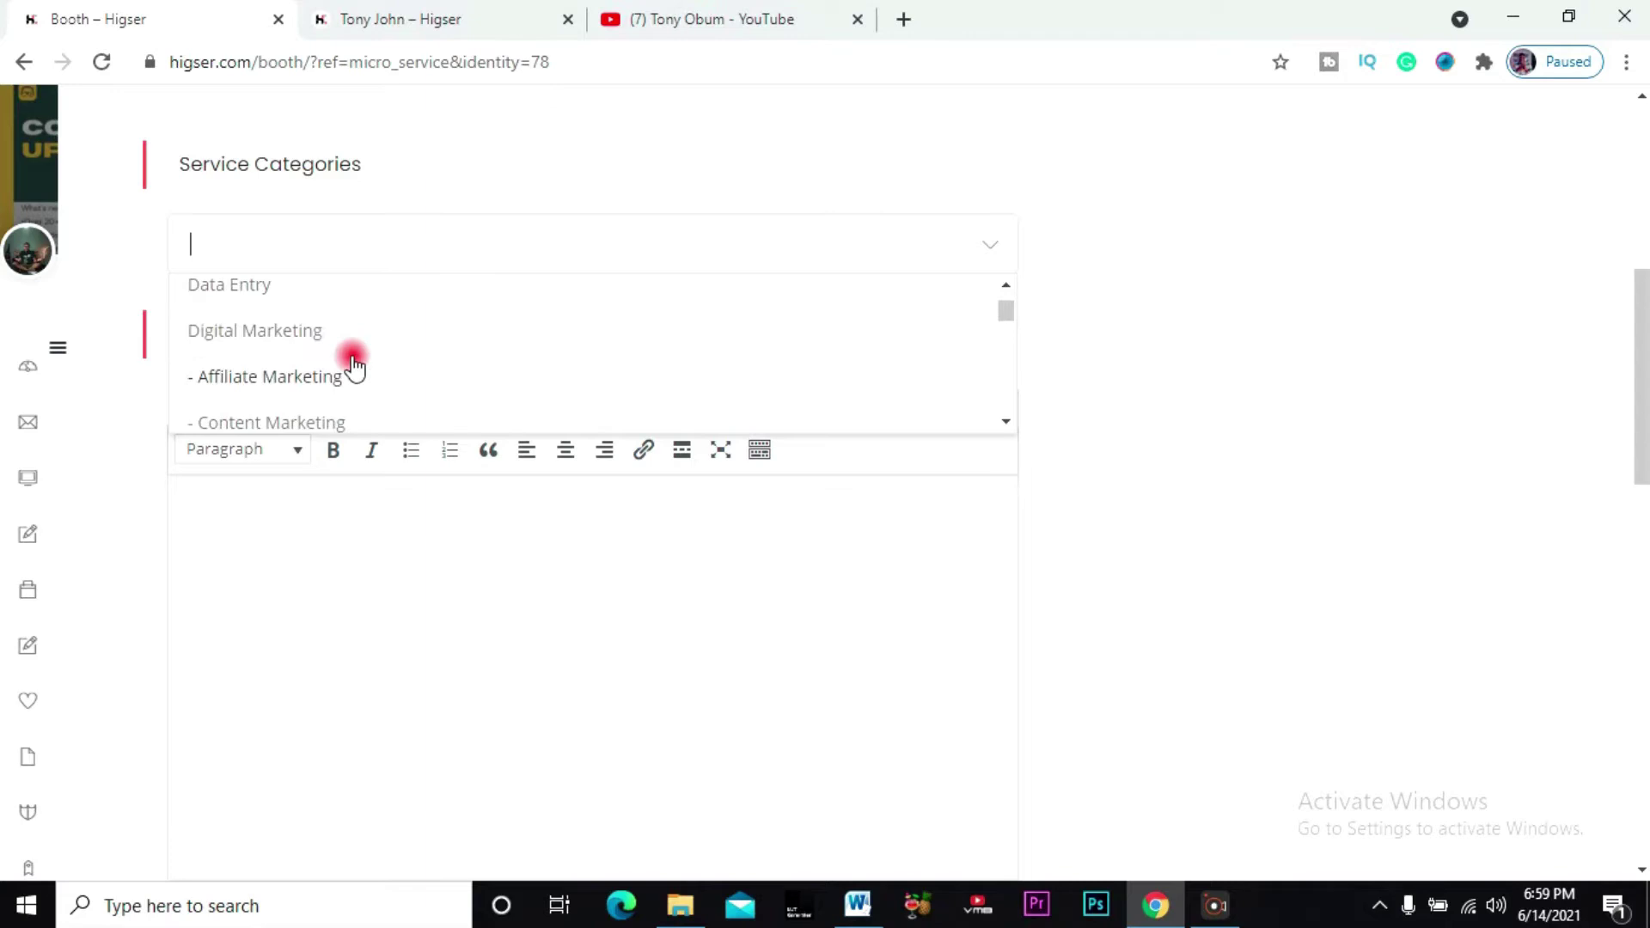
scroll(308, 376, "down", 10)
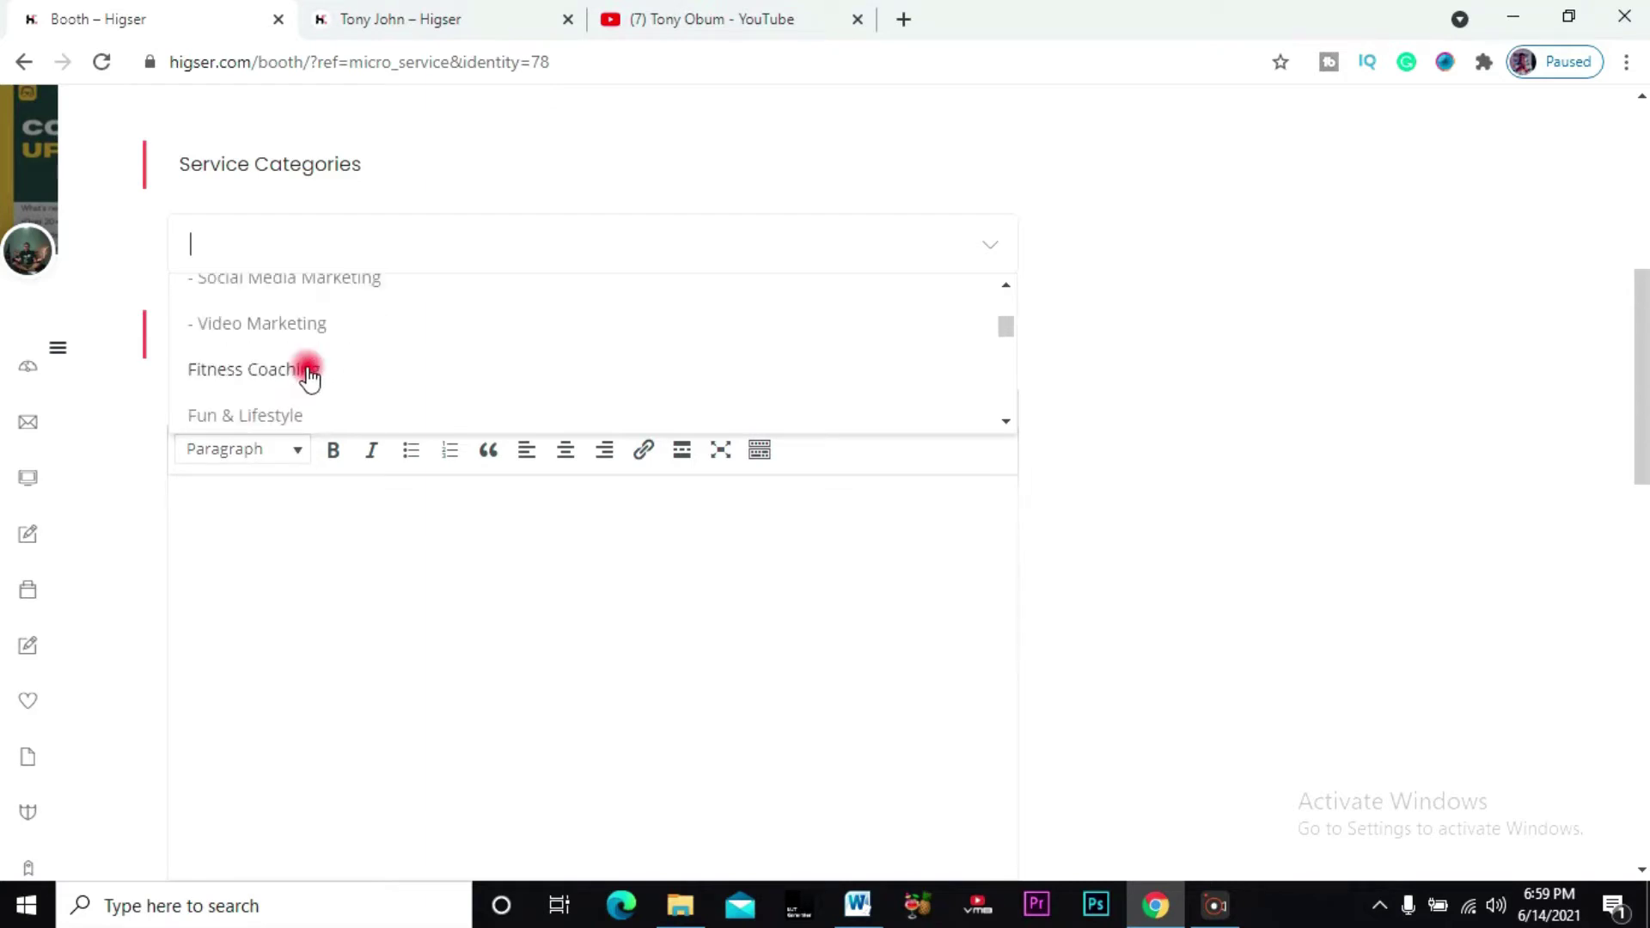
scroll(309, 370, "up", 2)
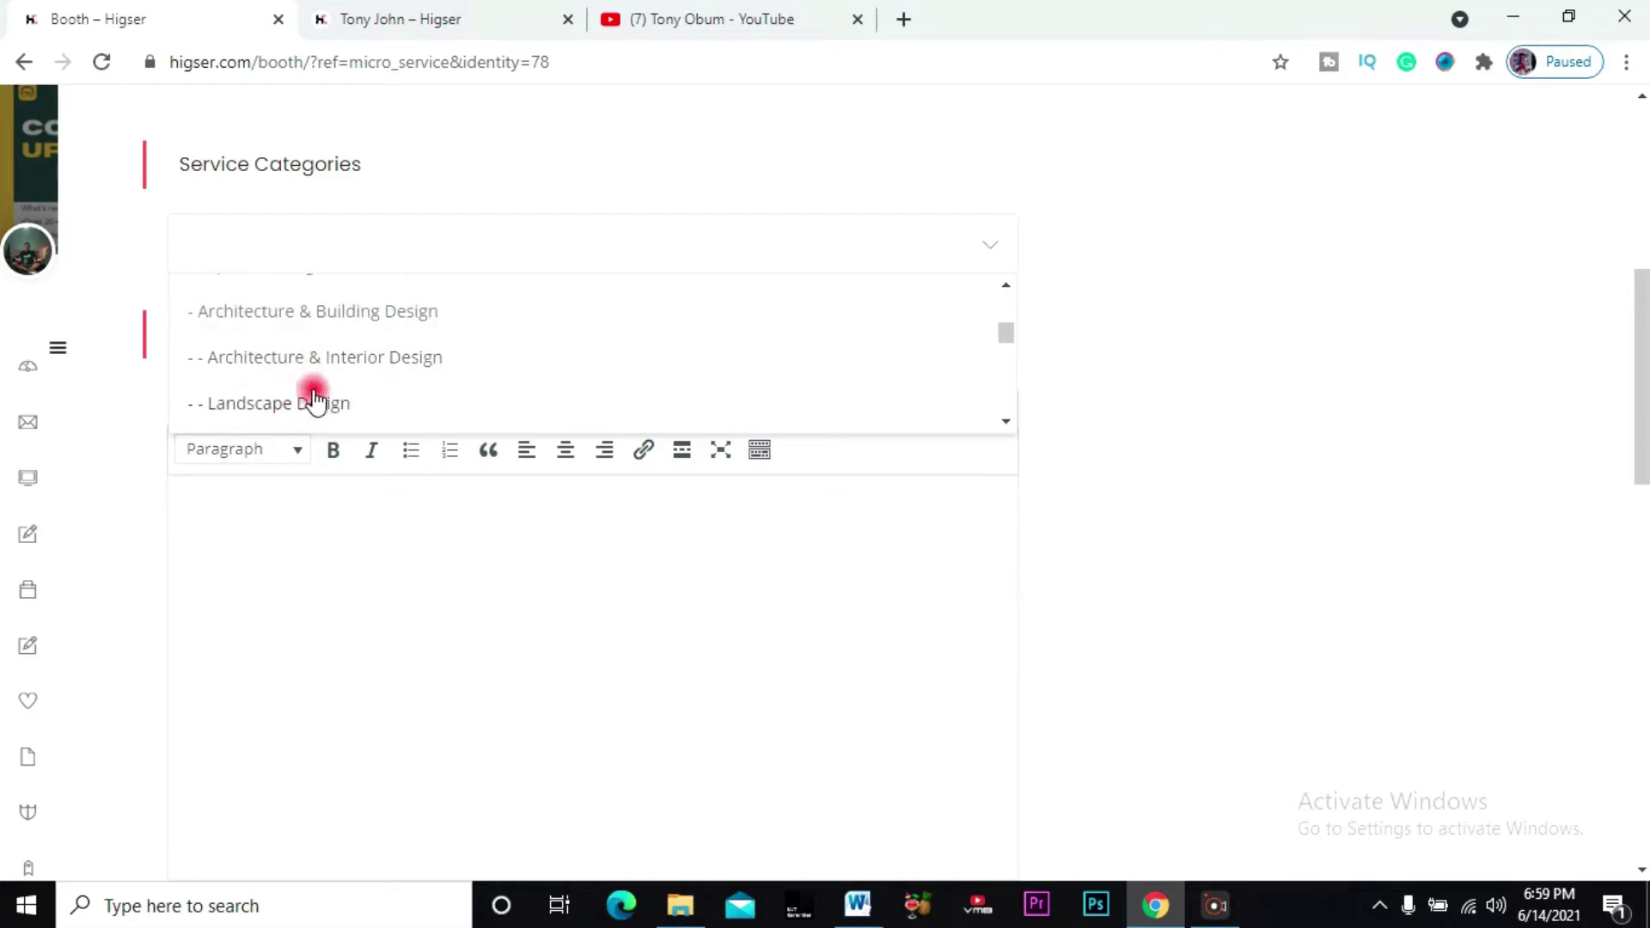
scroll(326, 385, "up", 3)
left_click(302, 385)
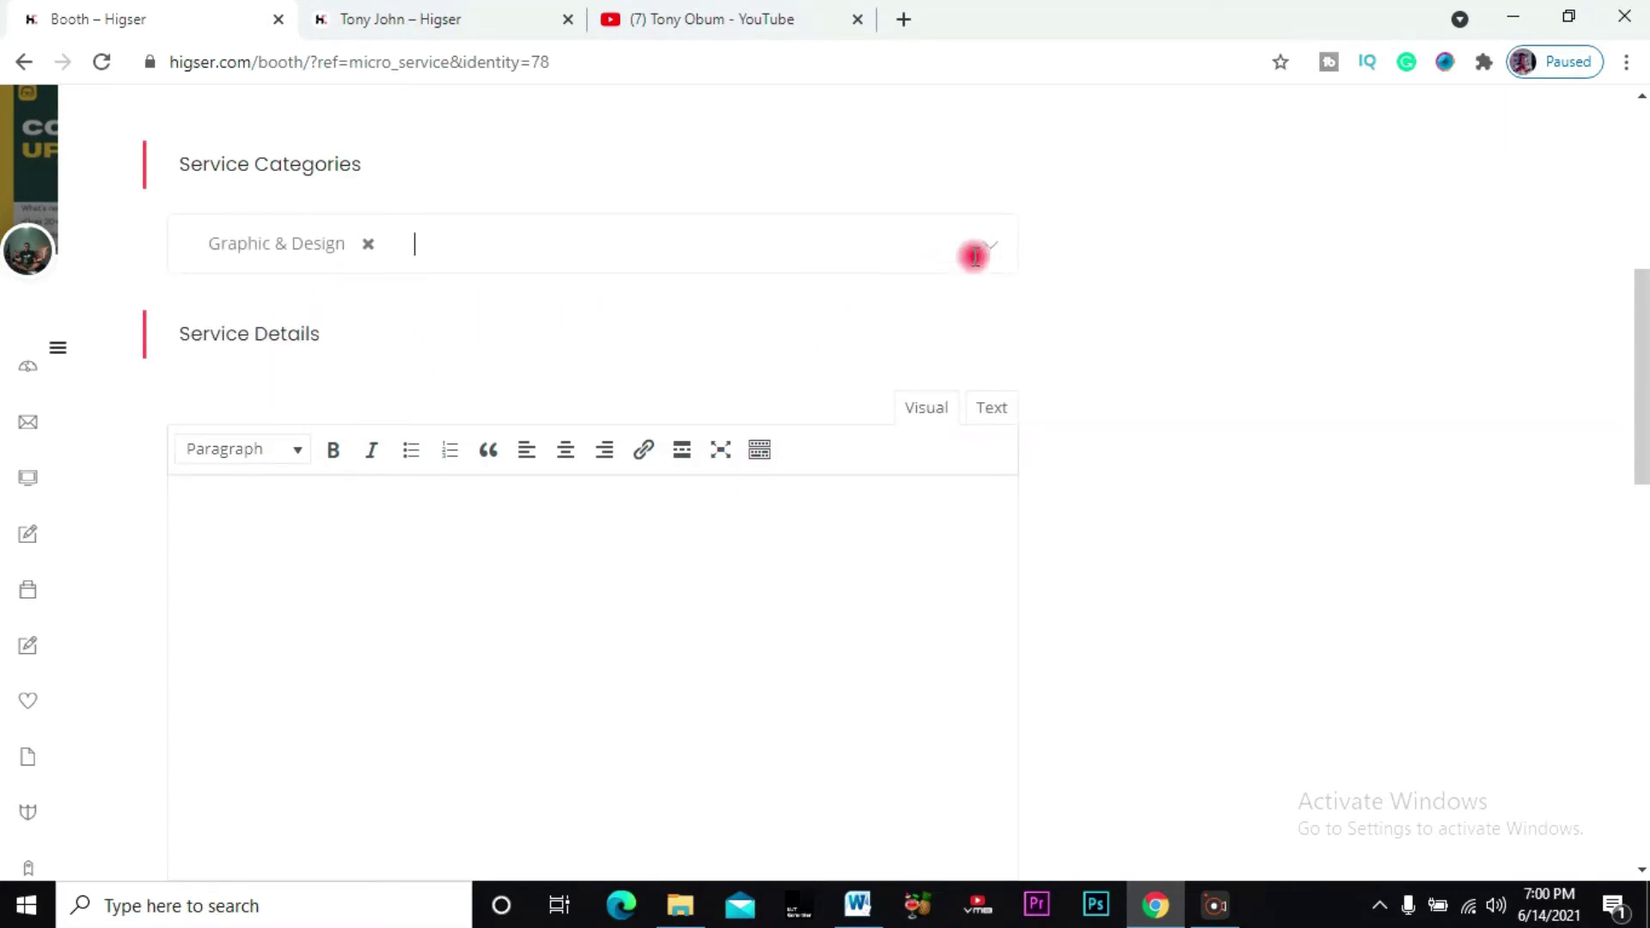
Add the Book Covers subcategory to the service categories
left_click(656, 256)
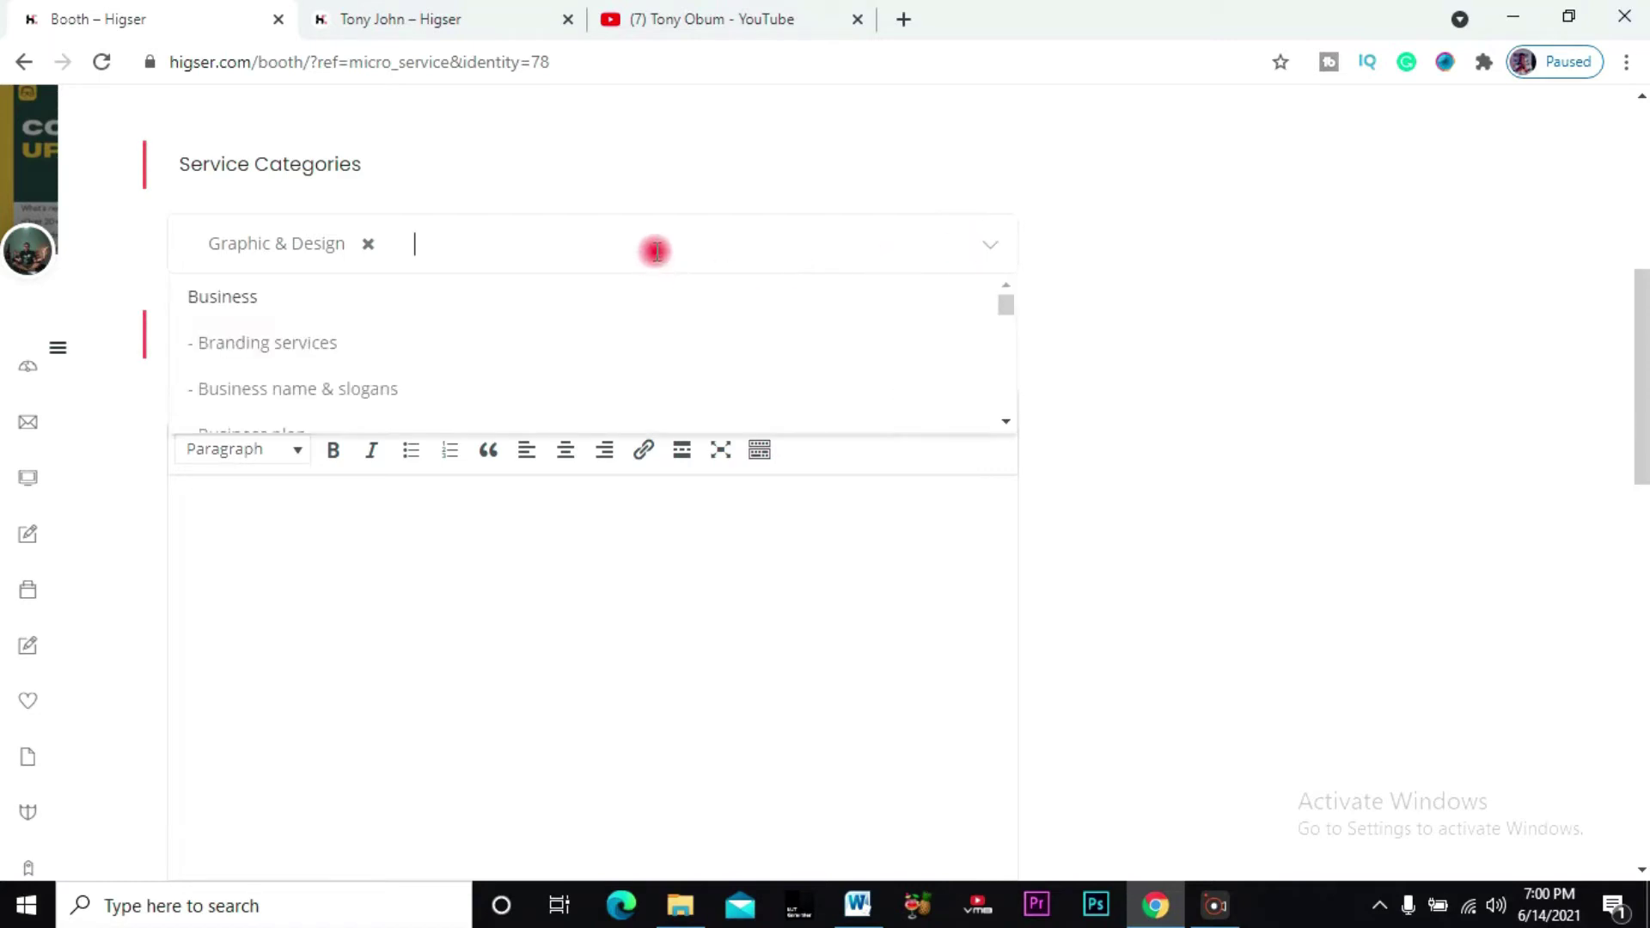
scroll(442, 344, "down", 10)
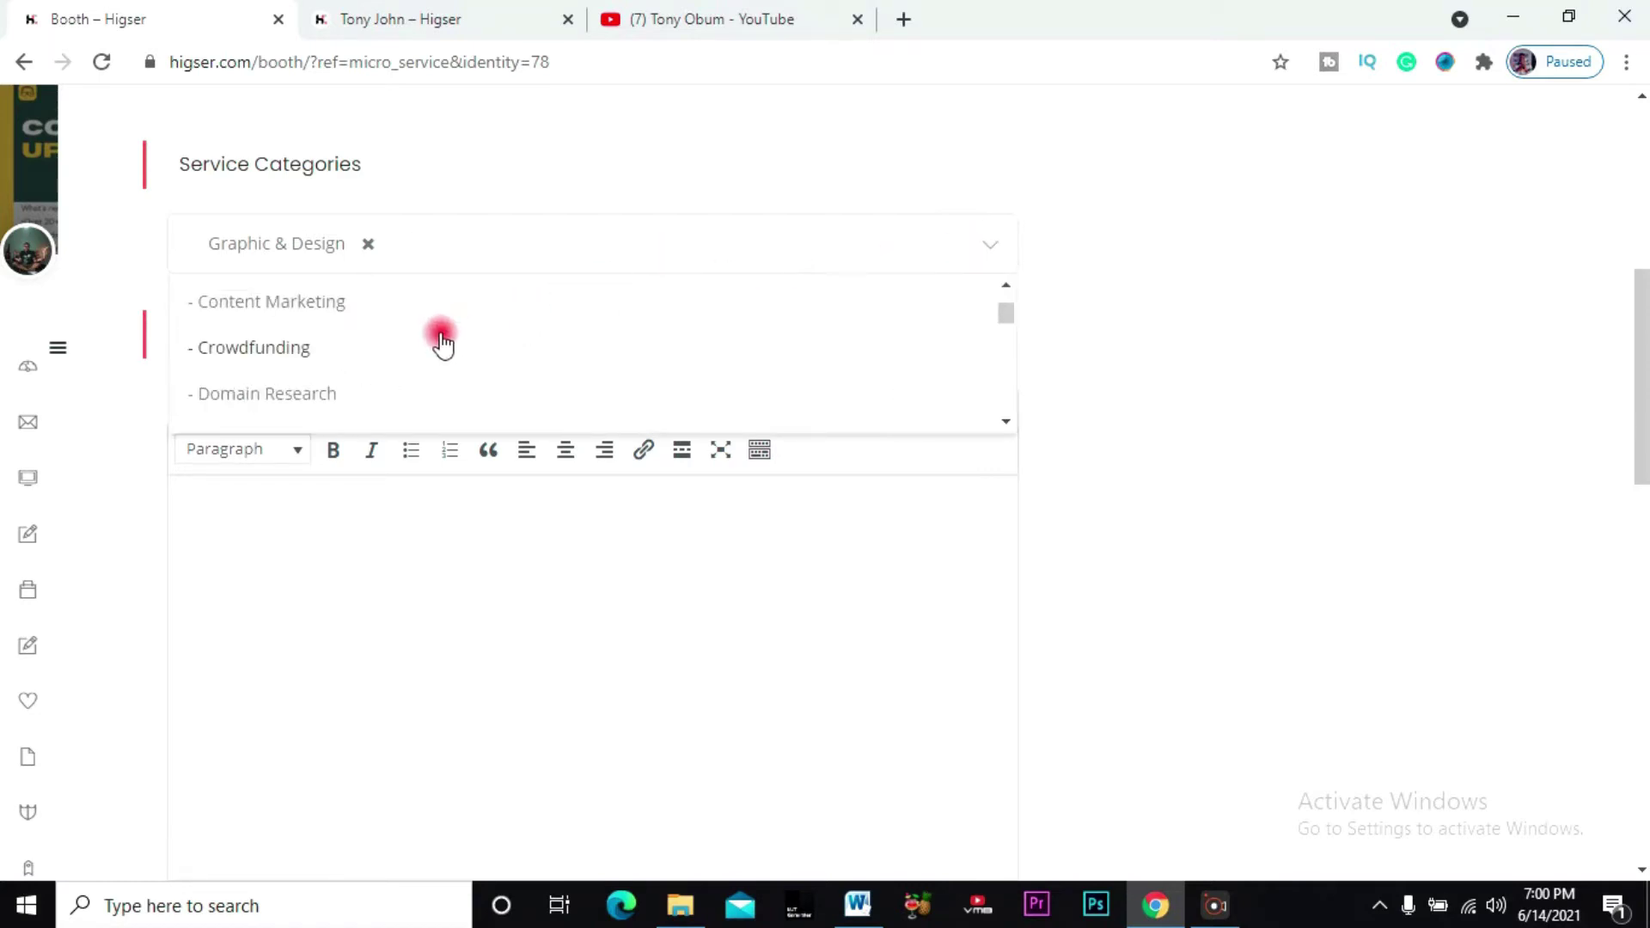
scroll(447, 340, "down", 10)
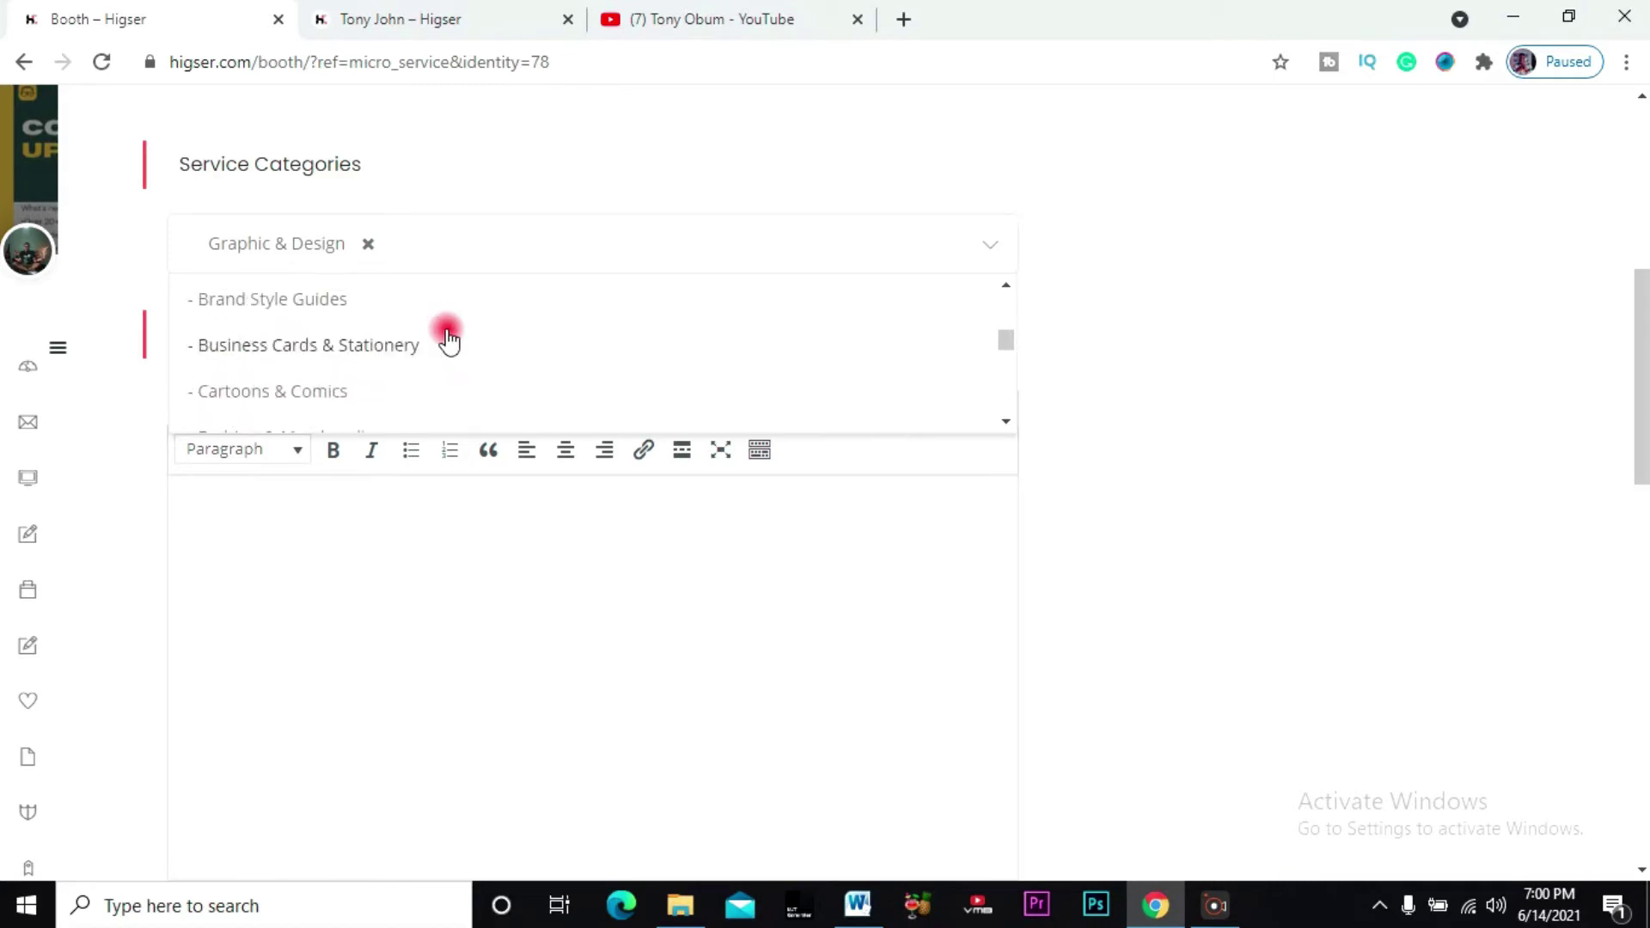
scroll(449, 361, "up", 2)
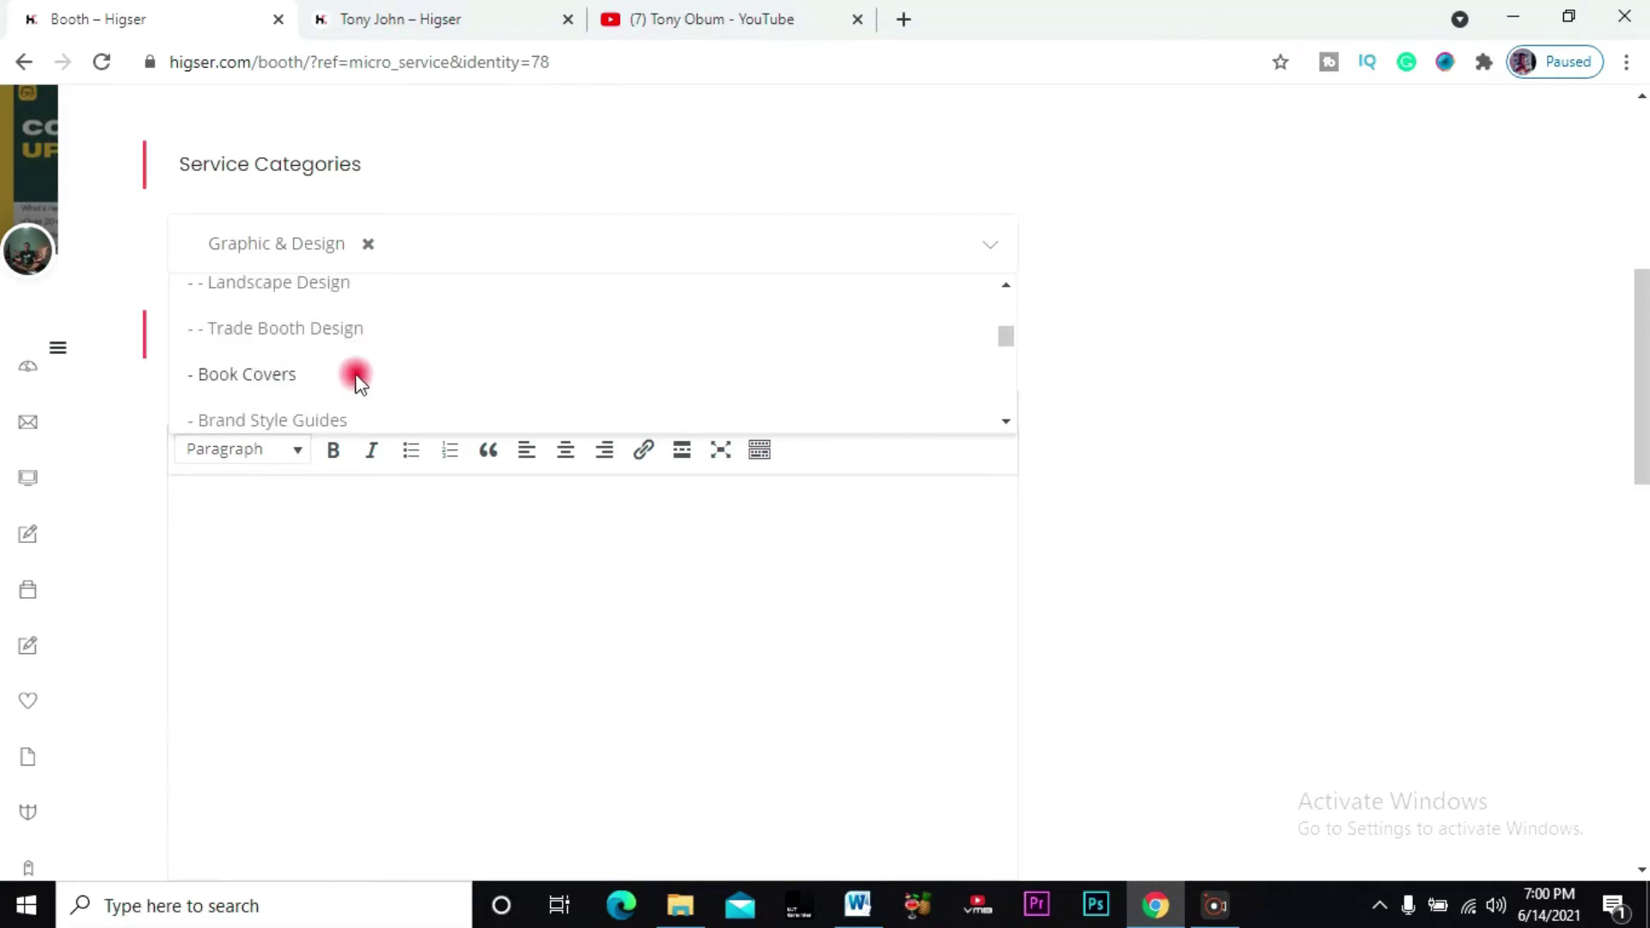
left_click(258, 375)
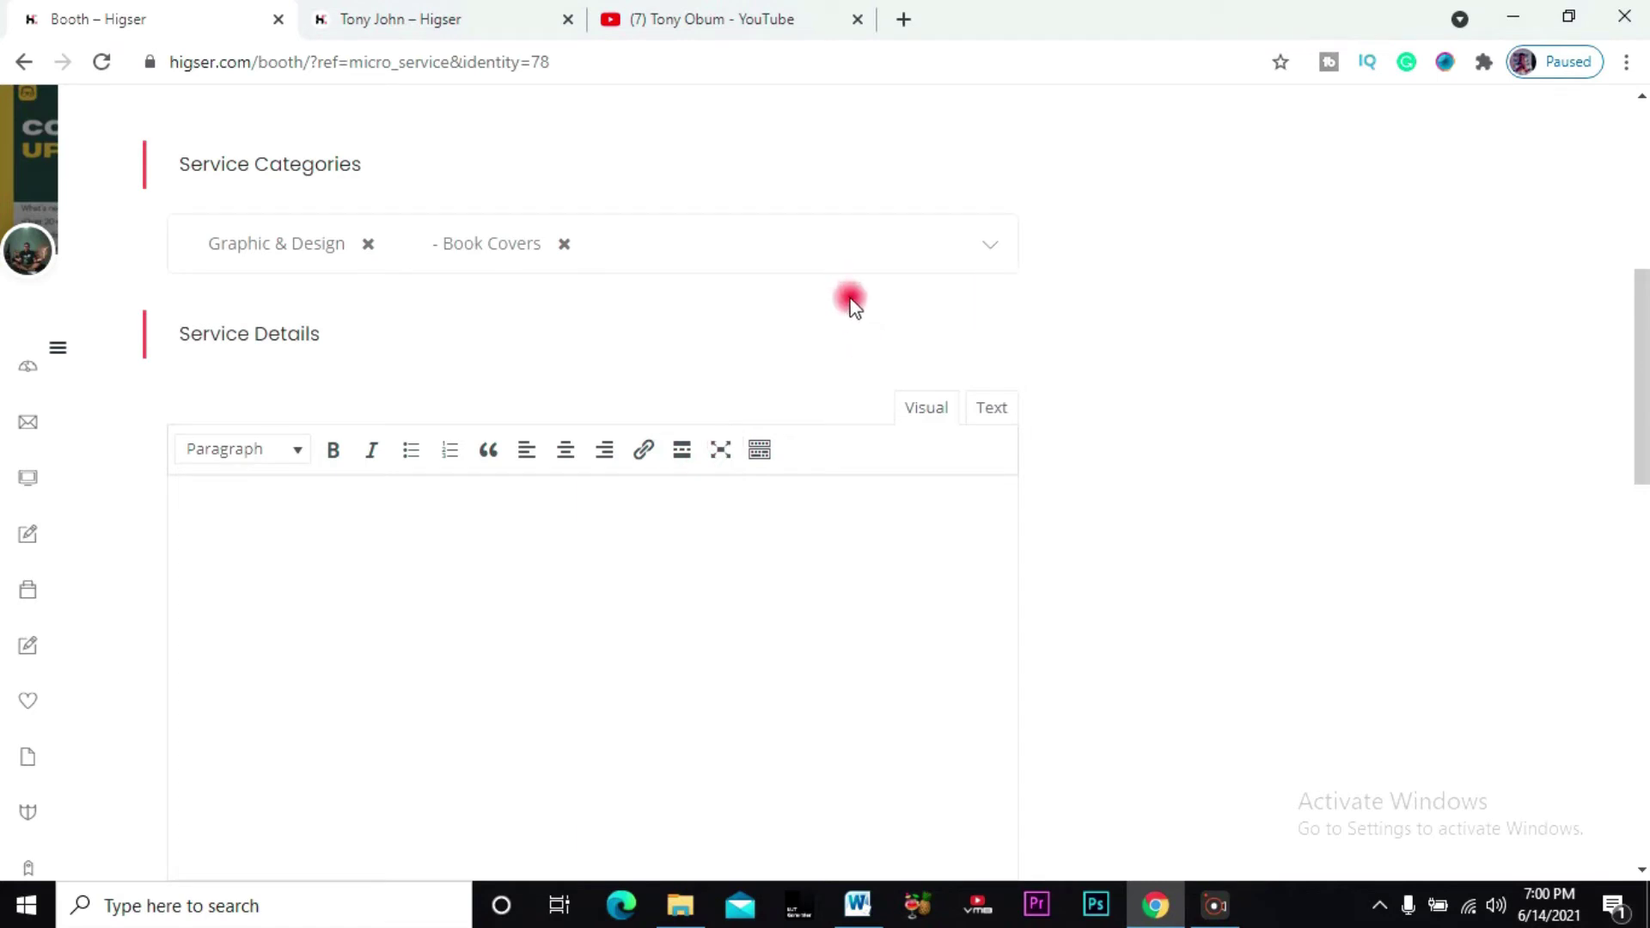
right_click(381, 579)
left_click(430, 671)
scroll(461, 464, "down", 8)
scroll(456, 430, "up", 9)
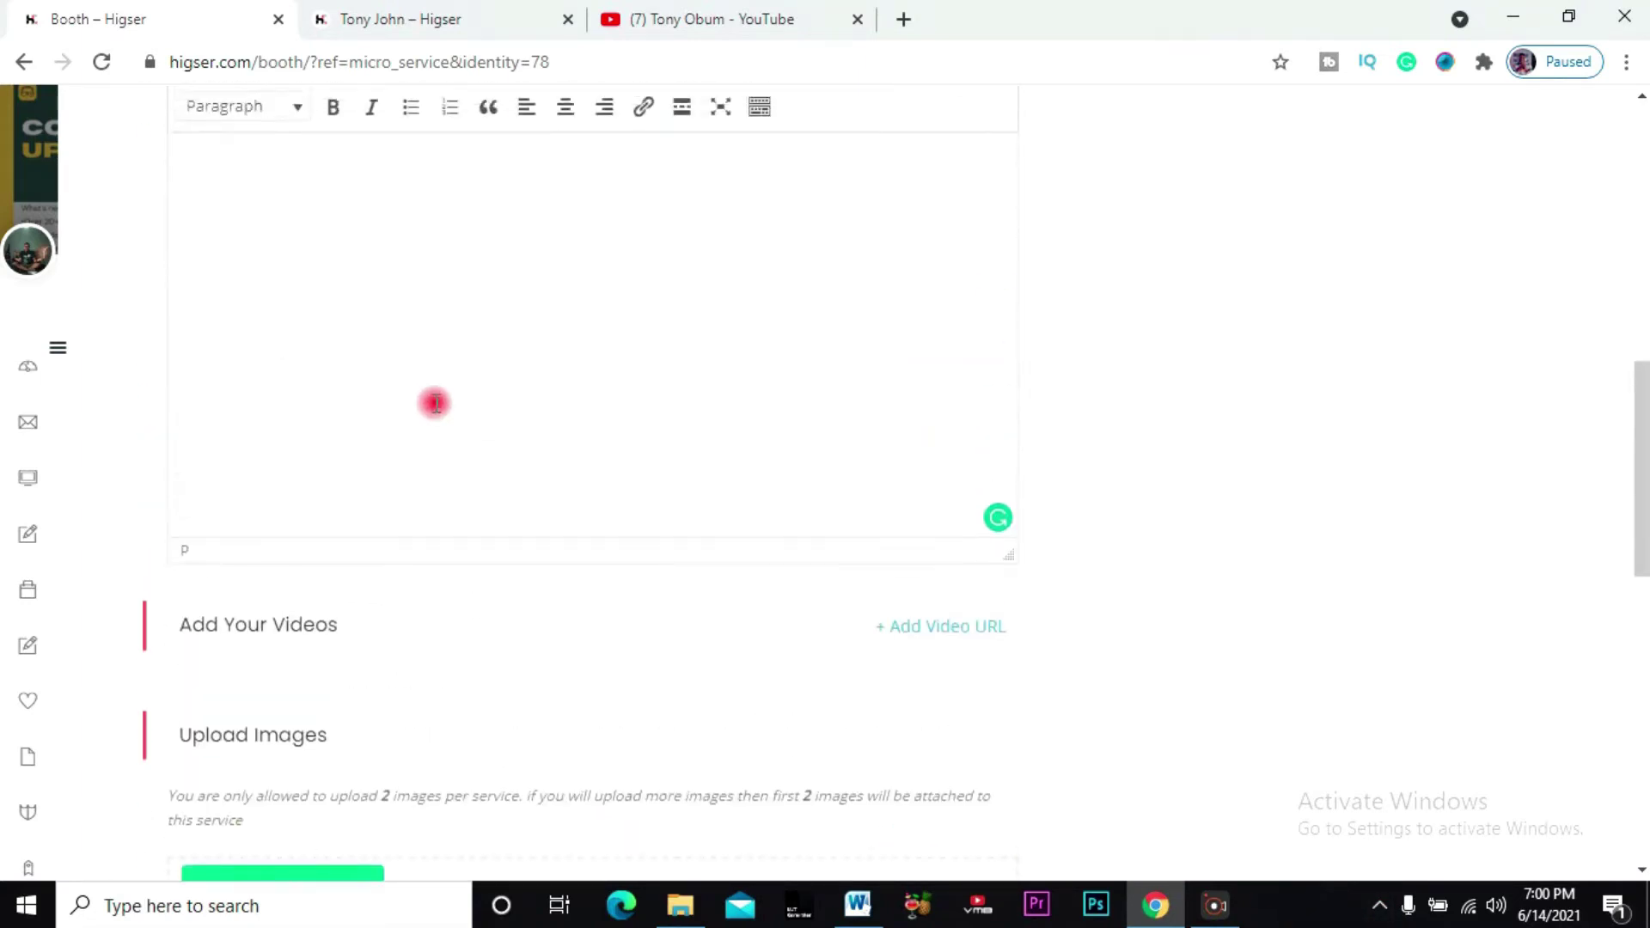
scroll(946, 688, "down", 3)
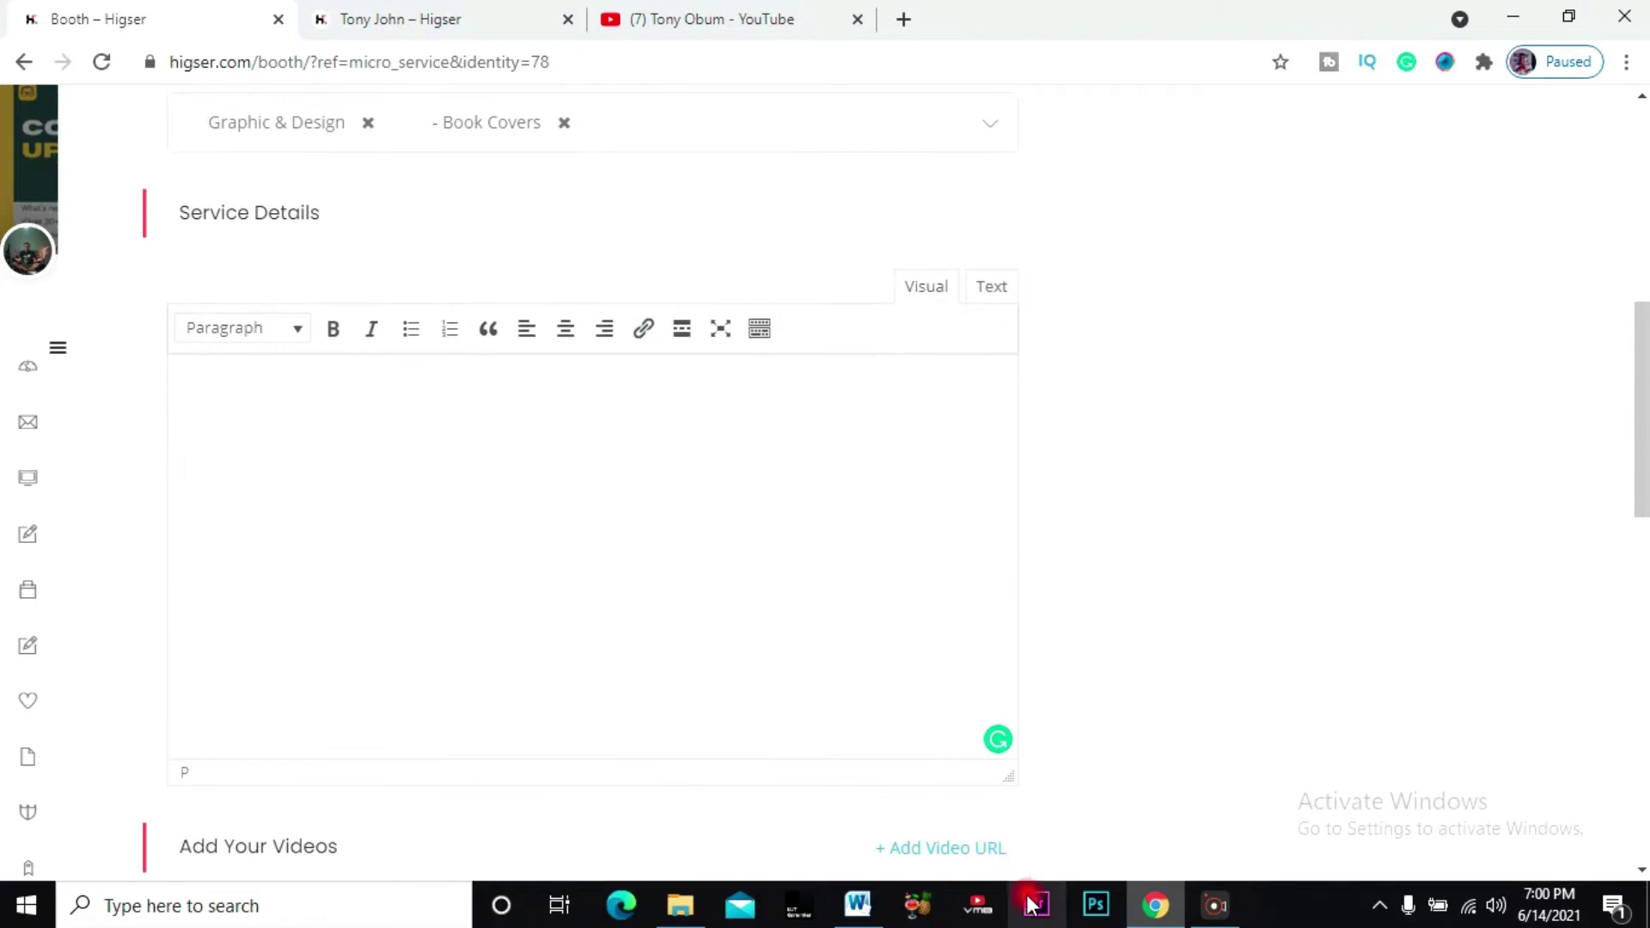
Switch to the Word document and copy the description text below the heading, through the closing "Order Youtube Thumbnail" line
left_click(858, 904)
left_click_drag(688, 404, 1149, 502)
right_click(1105, 435)
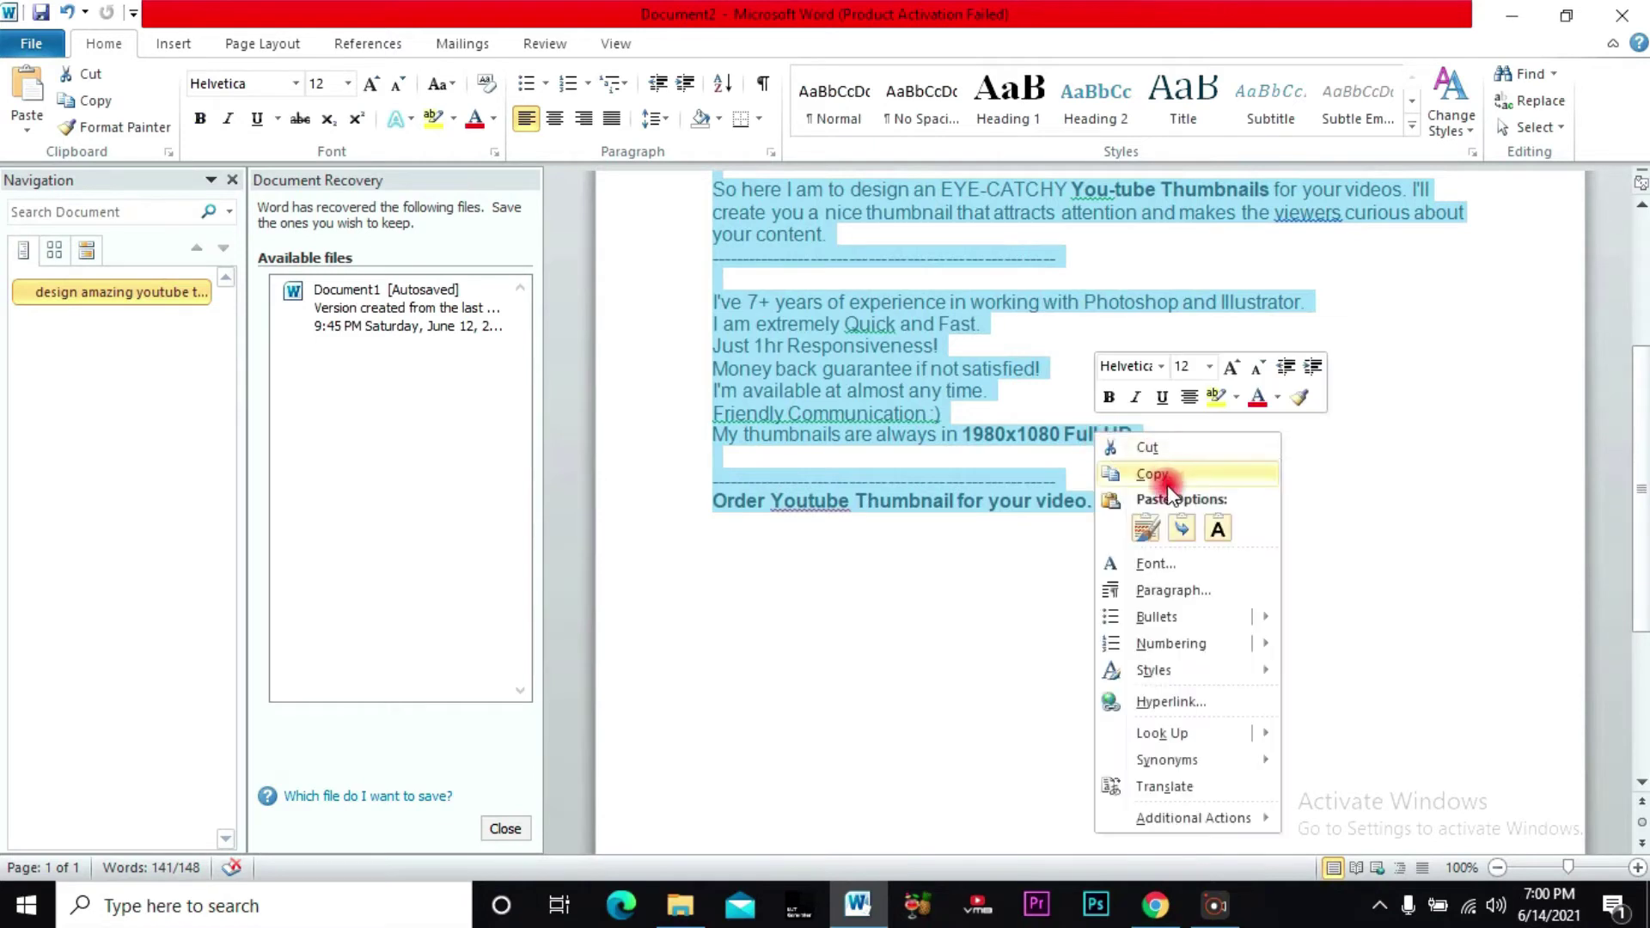
left_click(1157, 475)
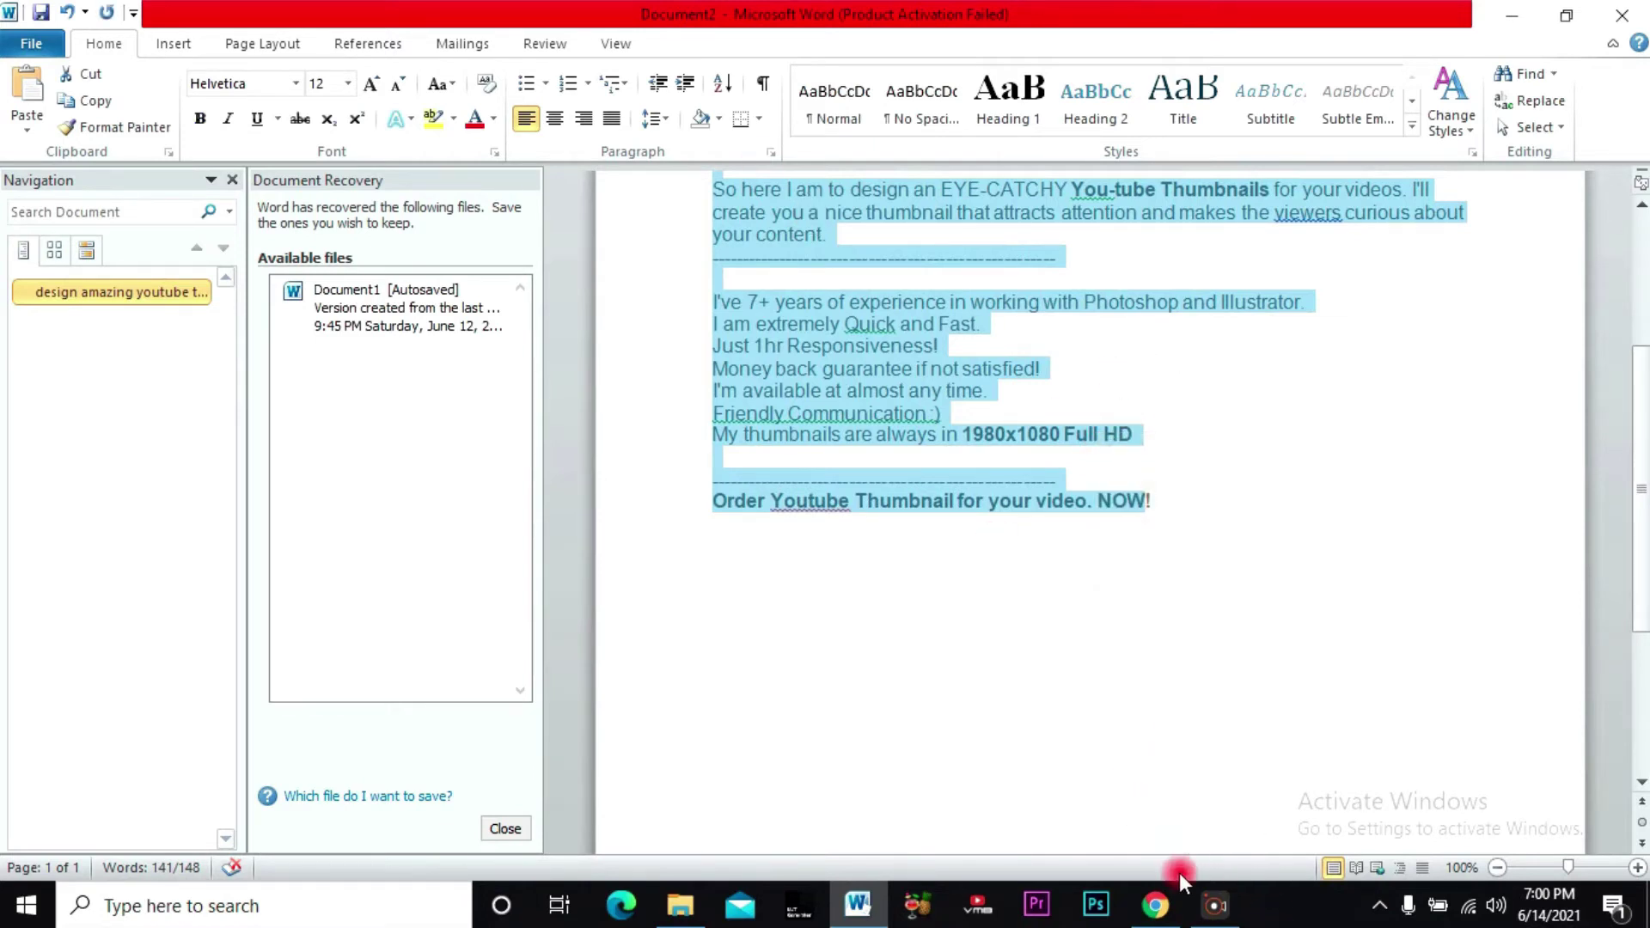
Switch back to the Higser service form in Chrome and paste the copied description into the service details
left_click(1156, 901)
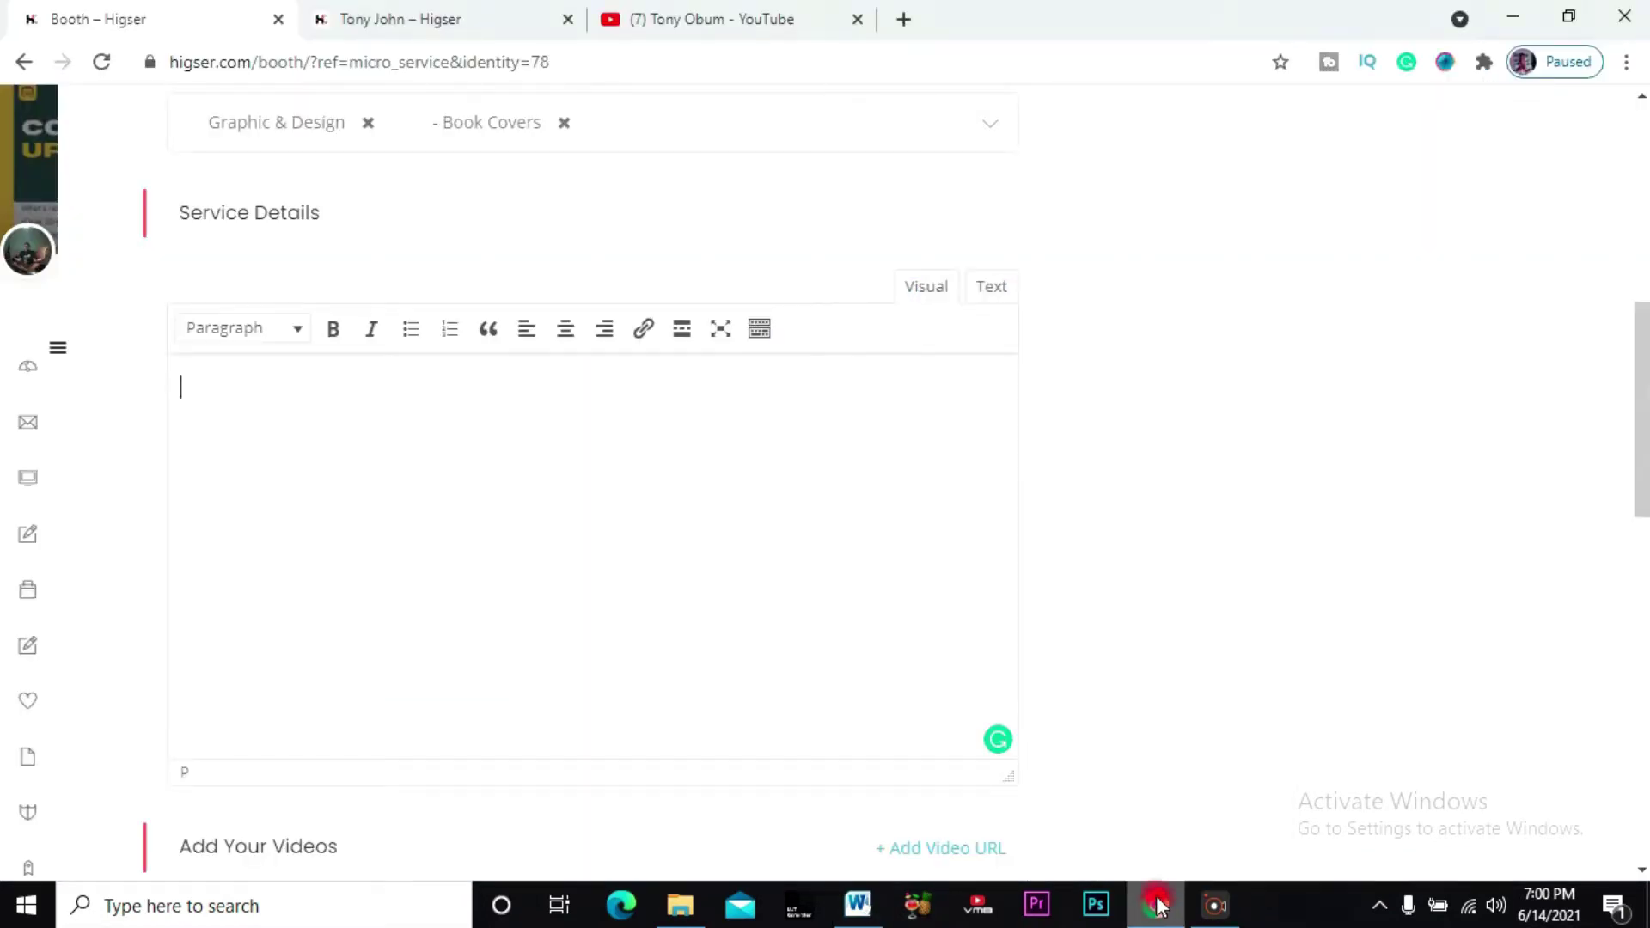
right_click(247, 398)
left_click(302, 581)
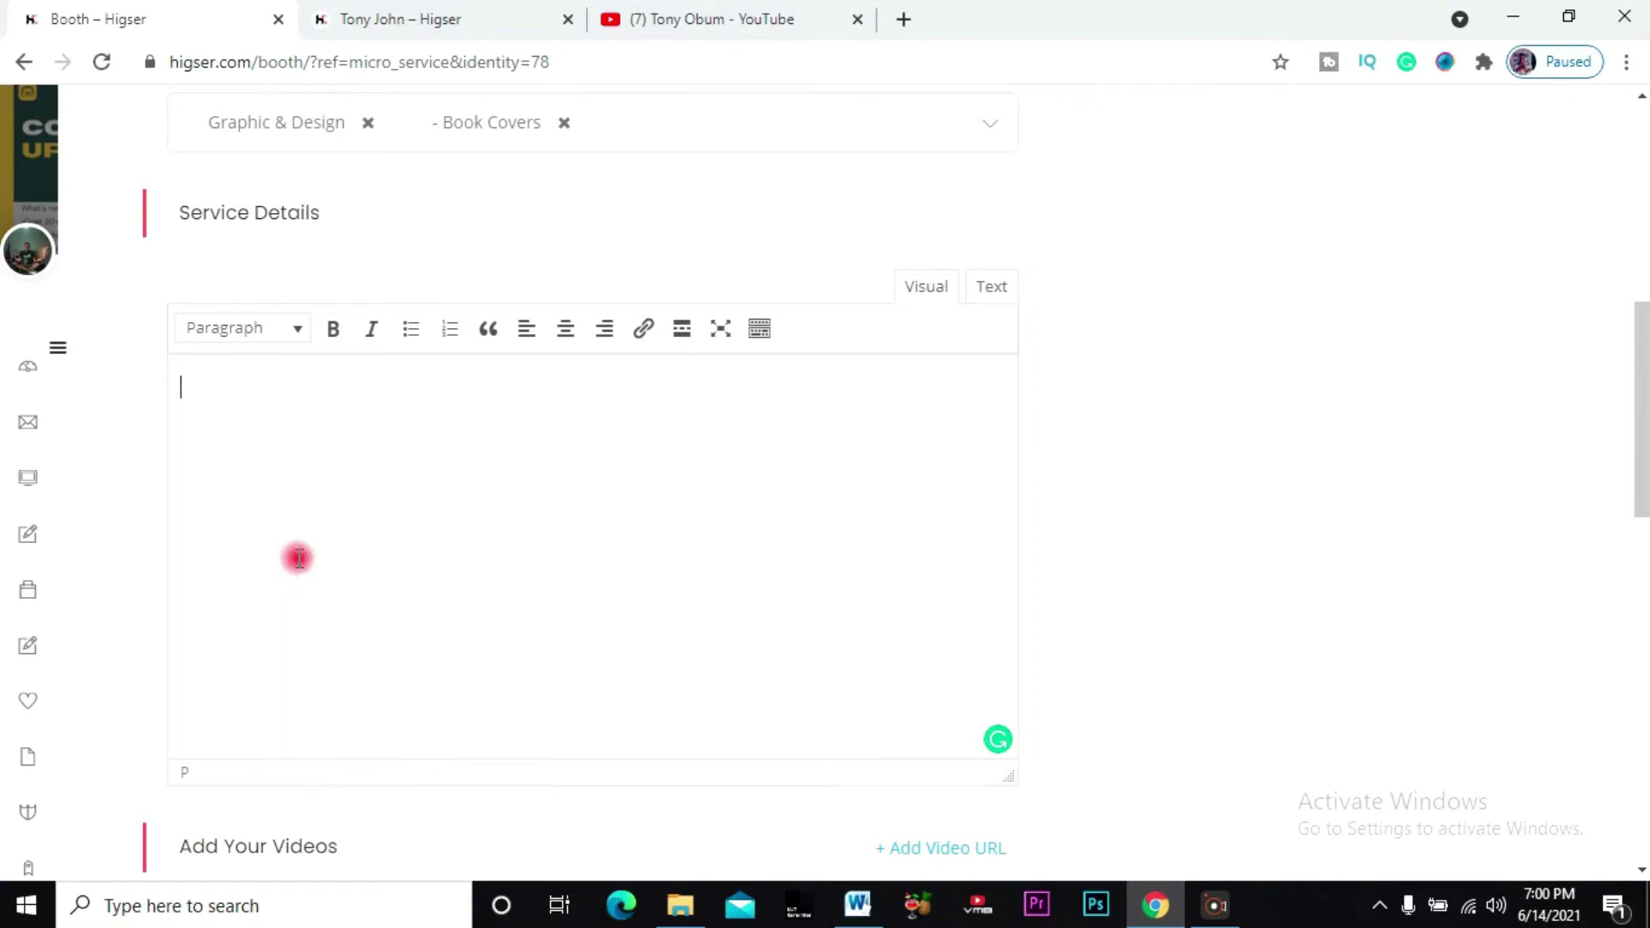
Review the service title, delivery time, price, categories and the full pasted description in the form
scroll(478, 616, "up", 10)
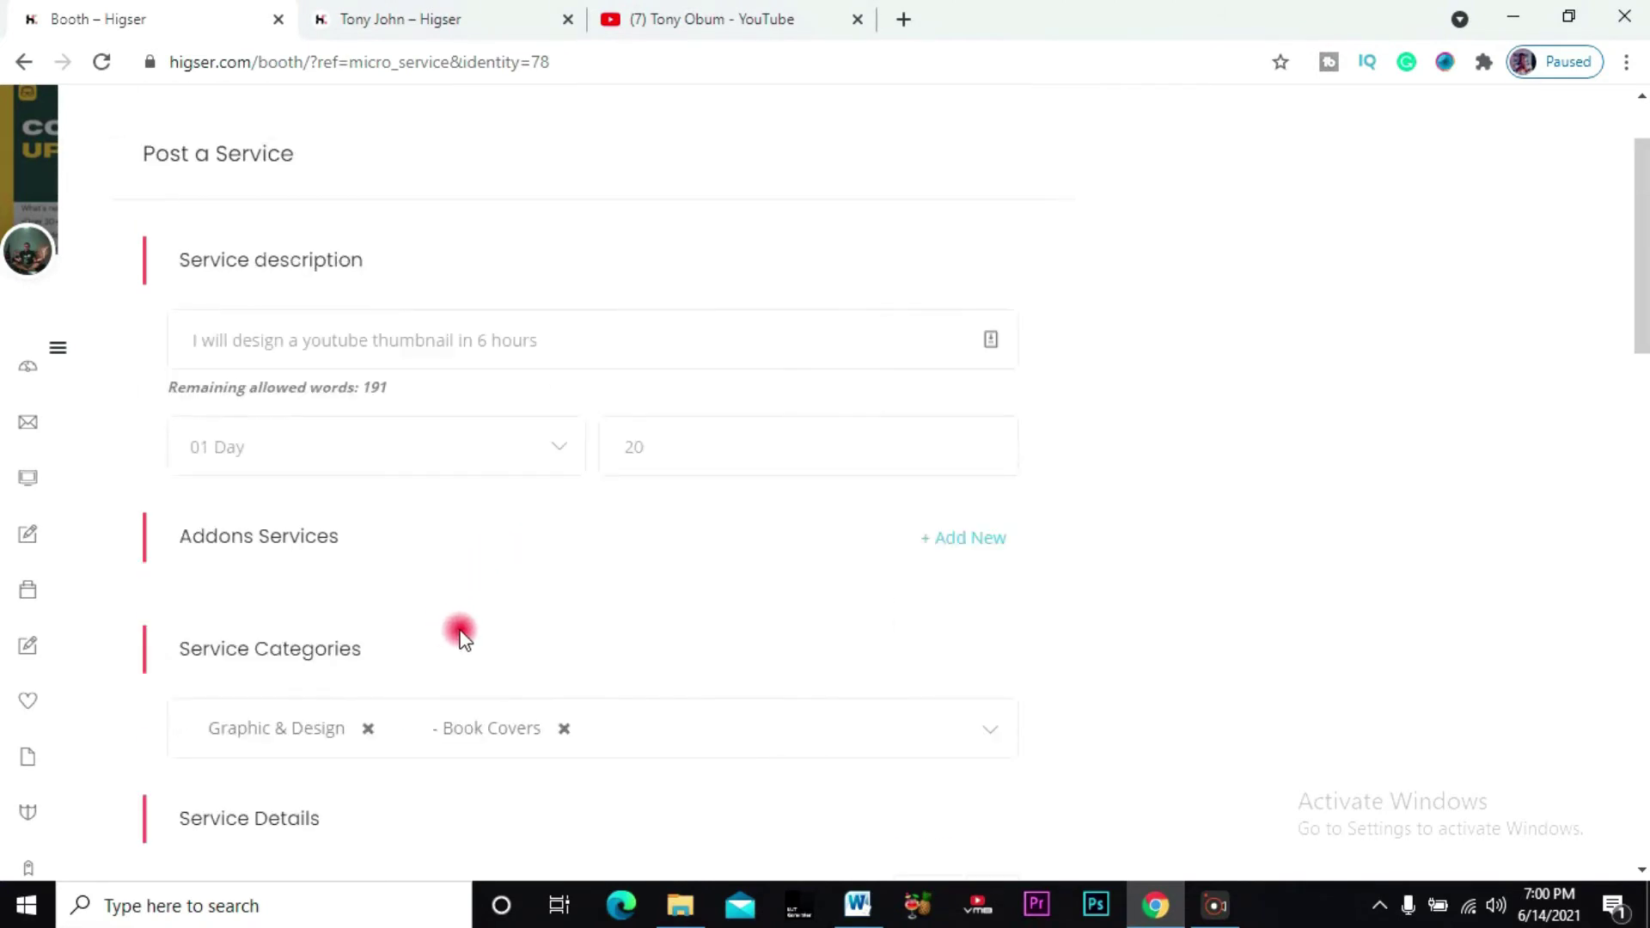
scroll(460, 636, "down", 8)
scroll(456, 637, "up", 2)
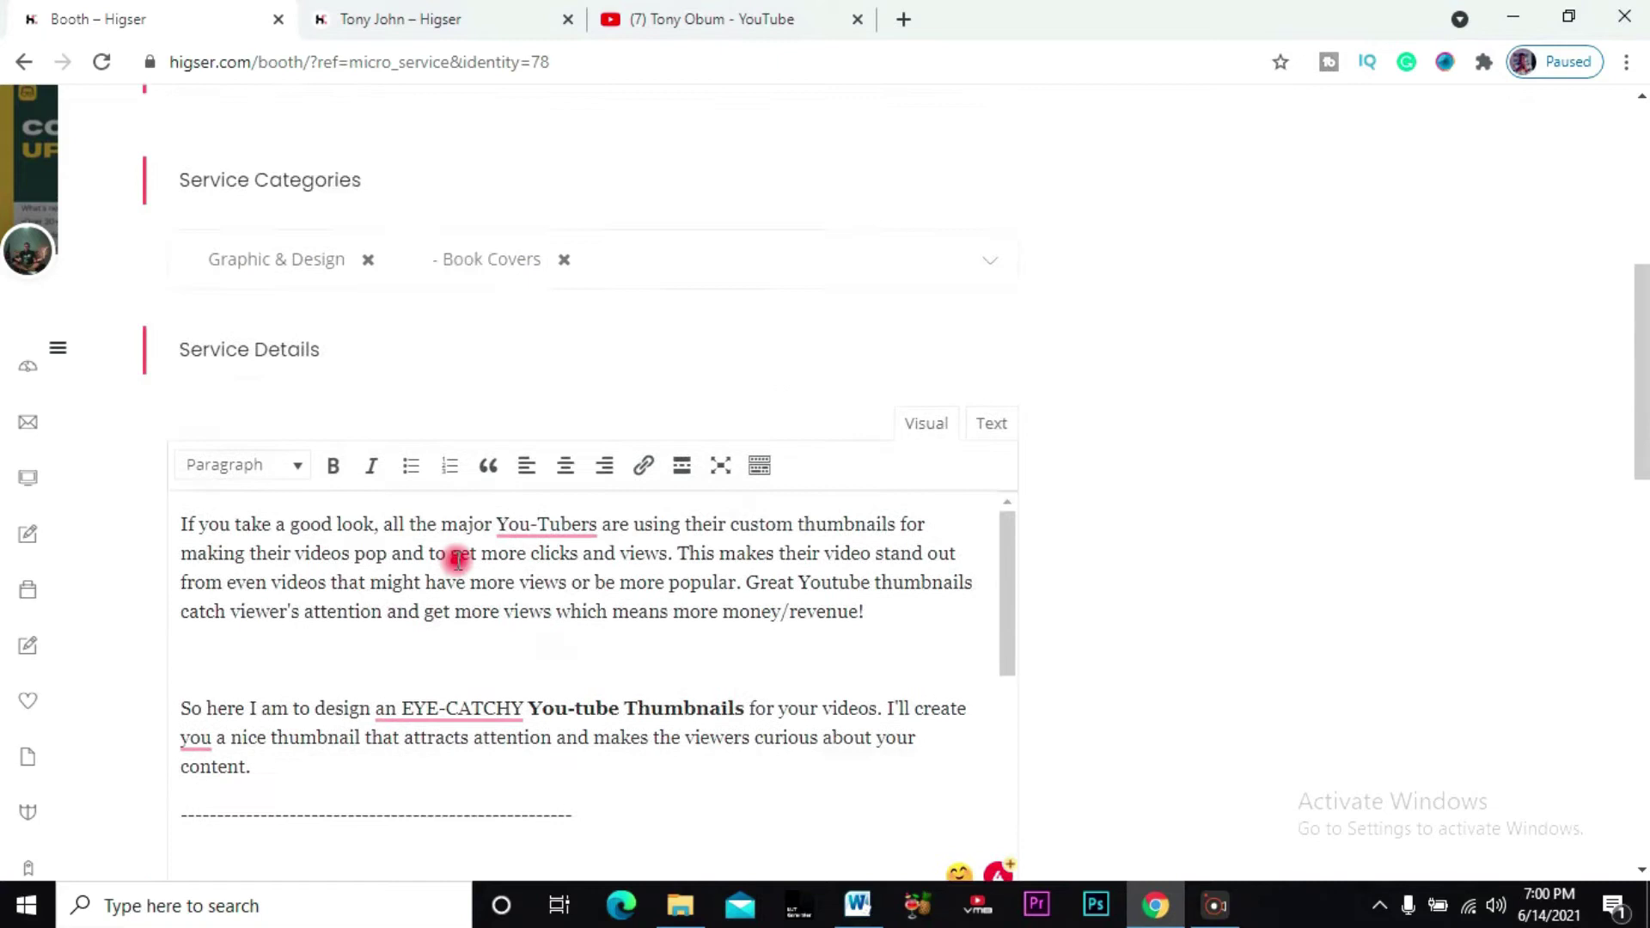
scroll(458, 559, "up", 4)
scroll(419, 695, "down", 4)
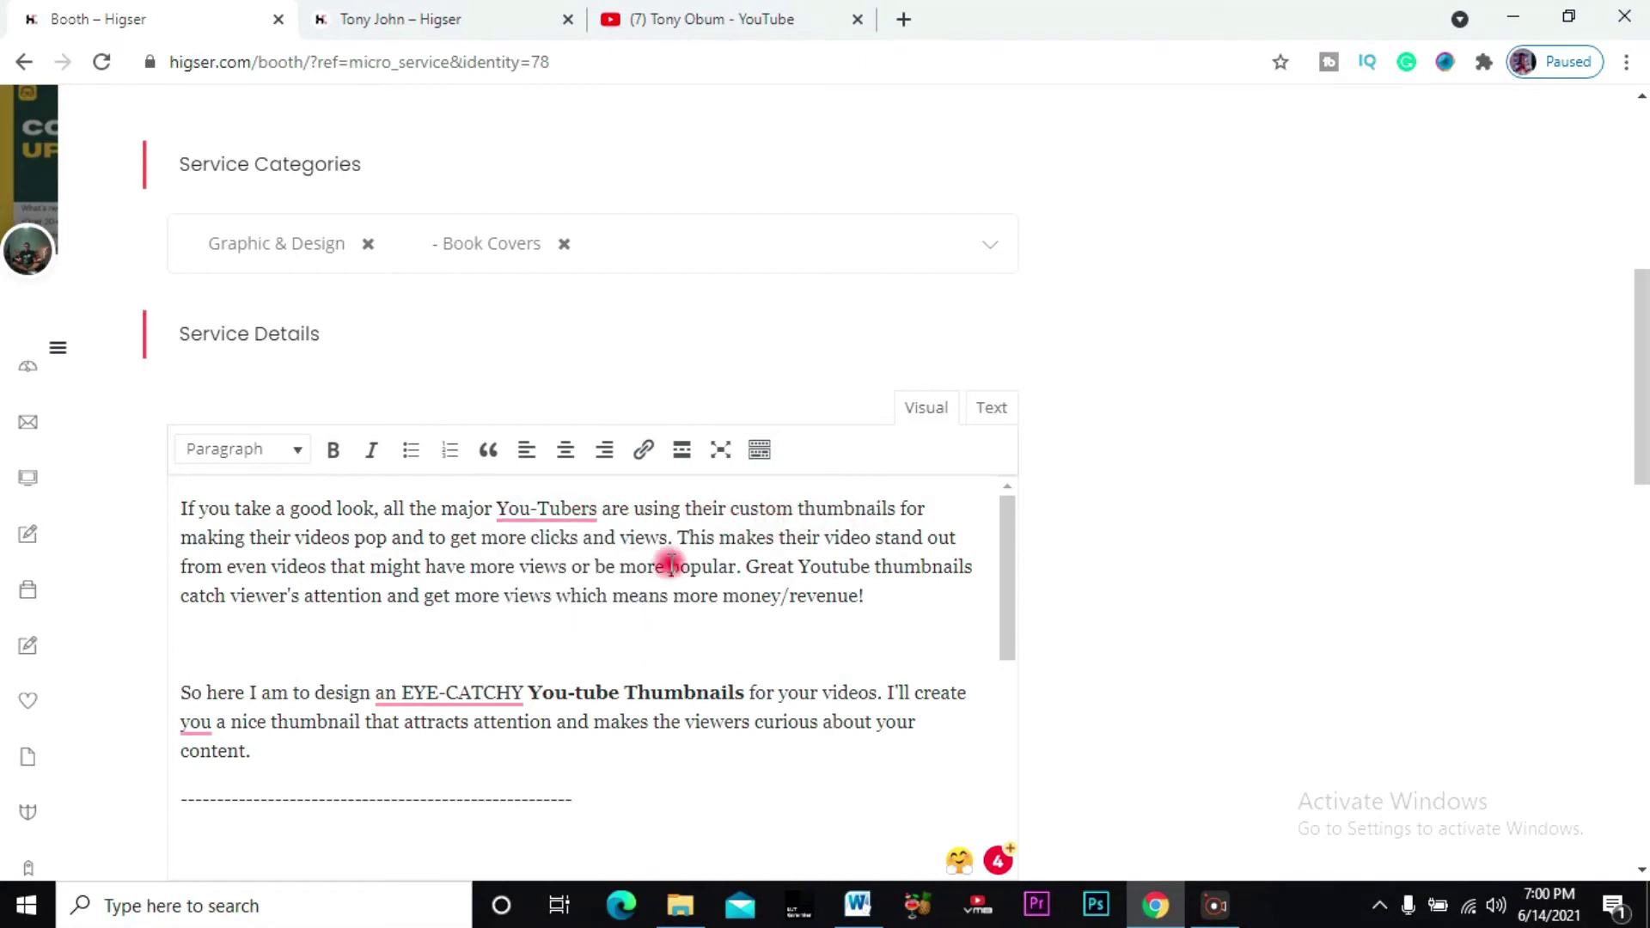
scroll(635, 554, "down", 3)
scroll(598, 560, "up", 2)
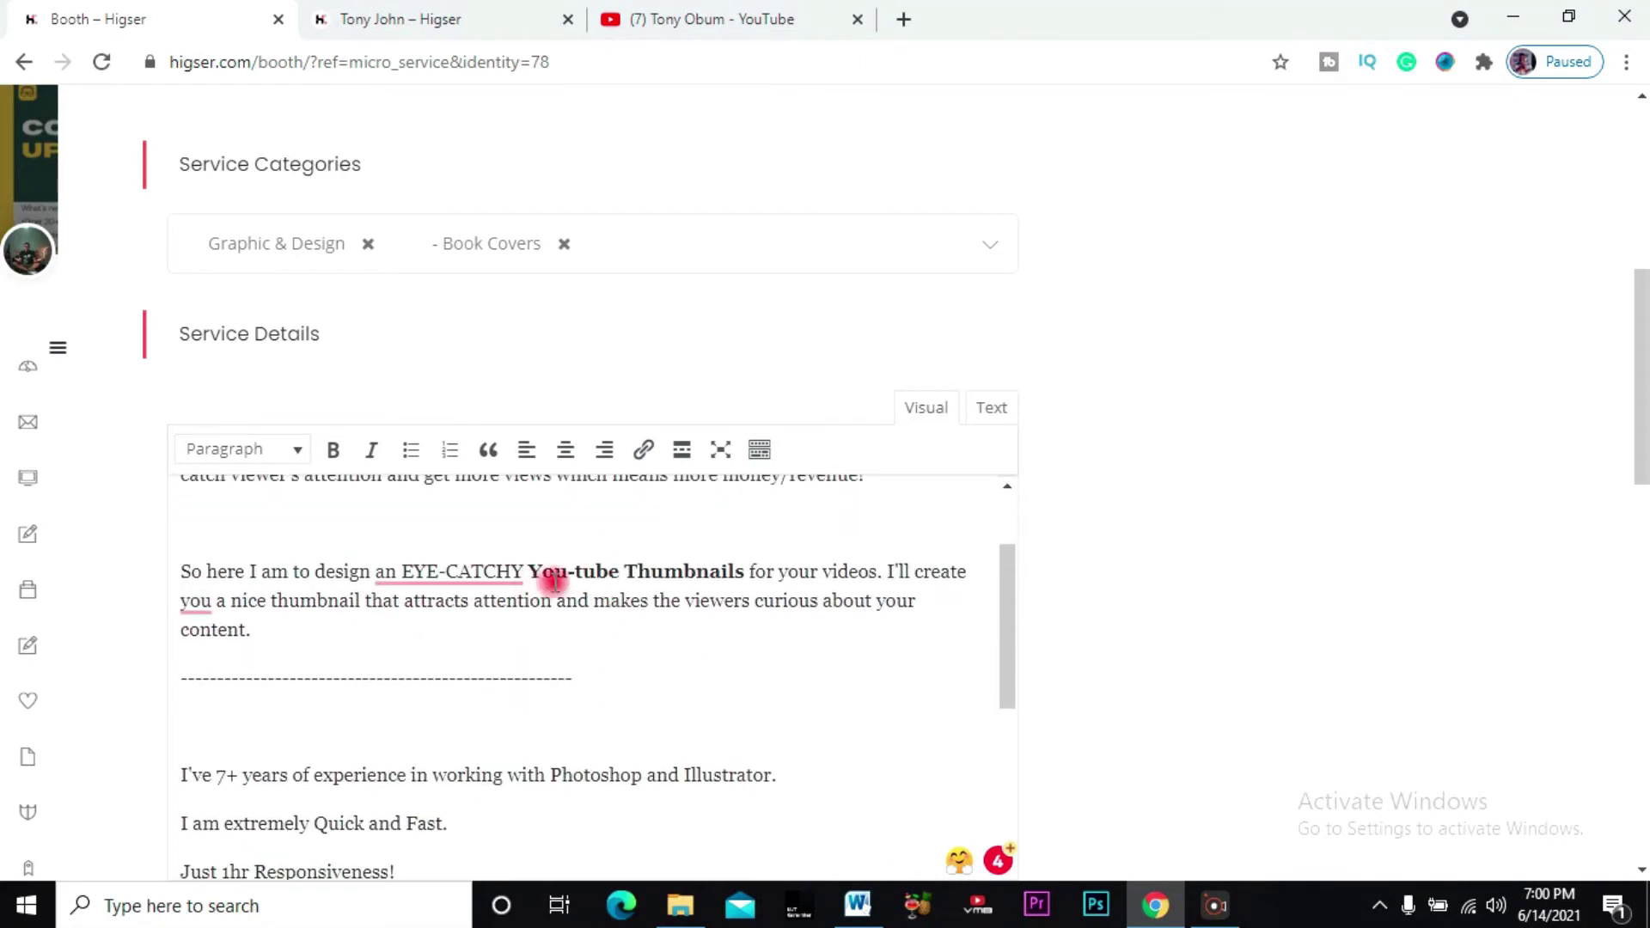
scroll(554, 582, "up", 2)
scroll(865, 487, "up", 6)
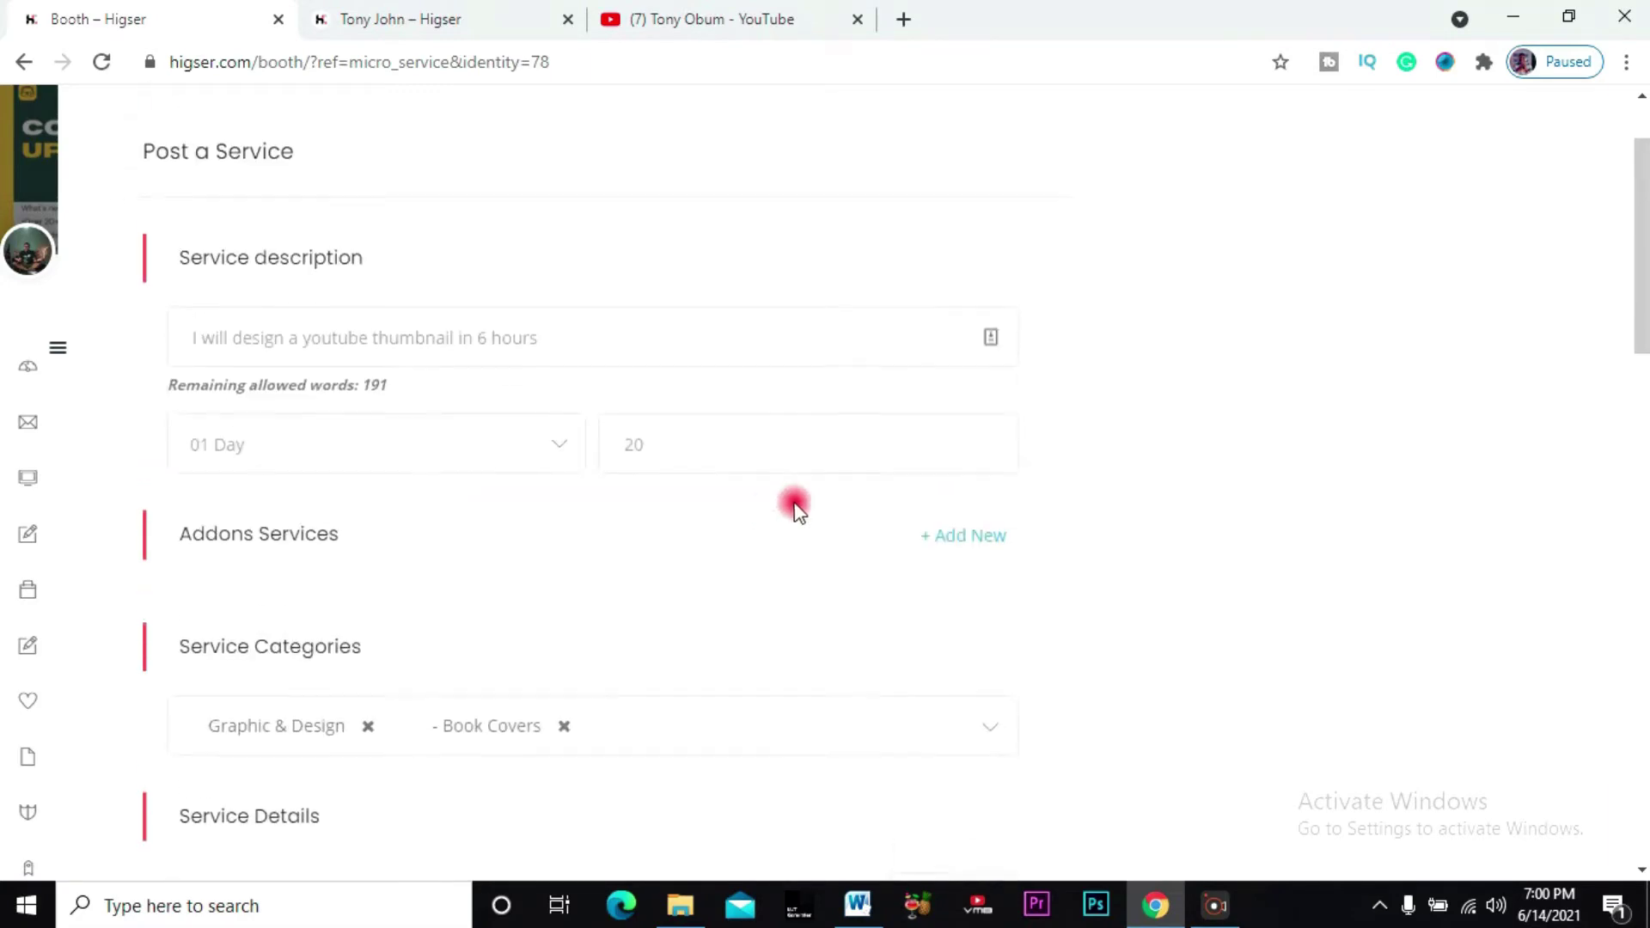
scroll(753, 520, "down", 3)
scroll(753, 520, "down", 4)
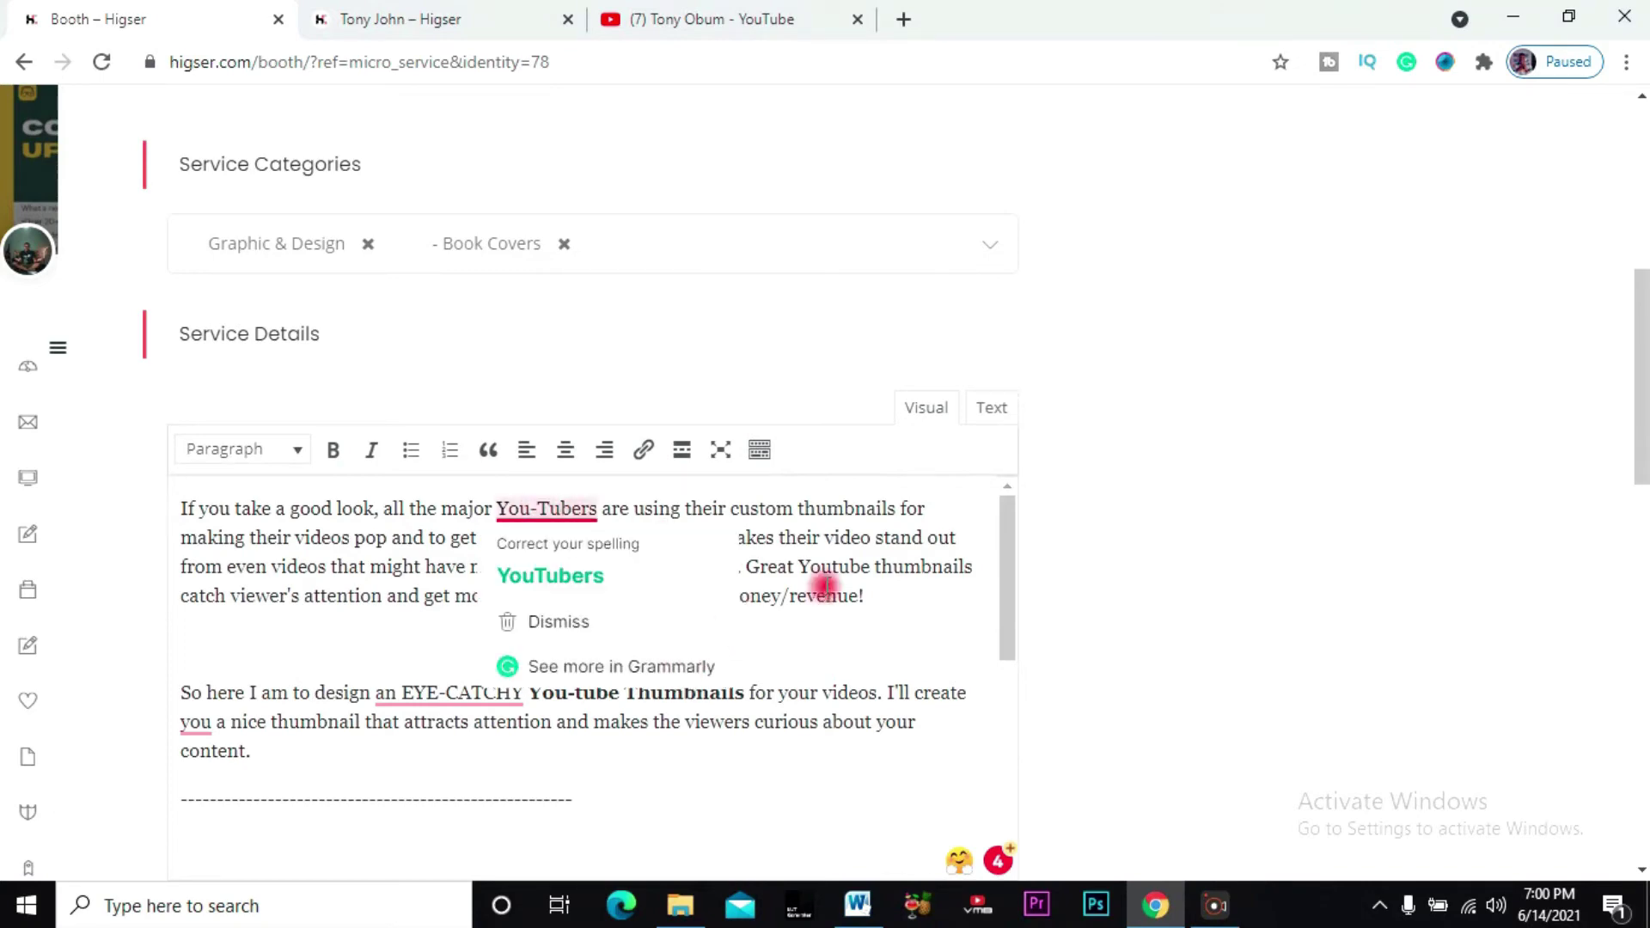
scroll(823, 516, "up", 3)
scroll(821, 481, "up", 4)
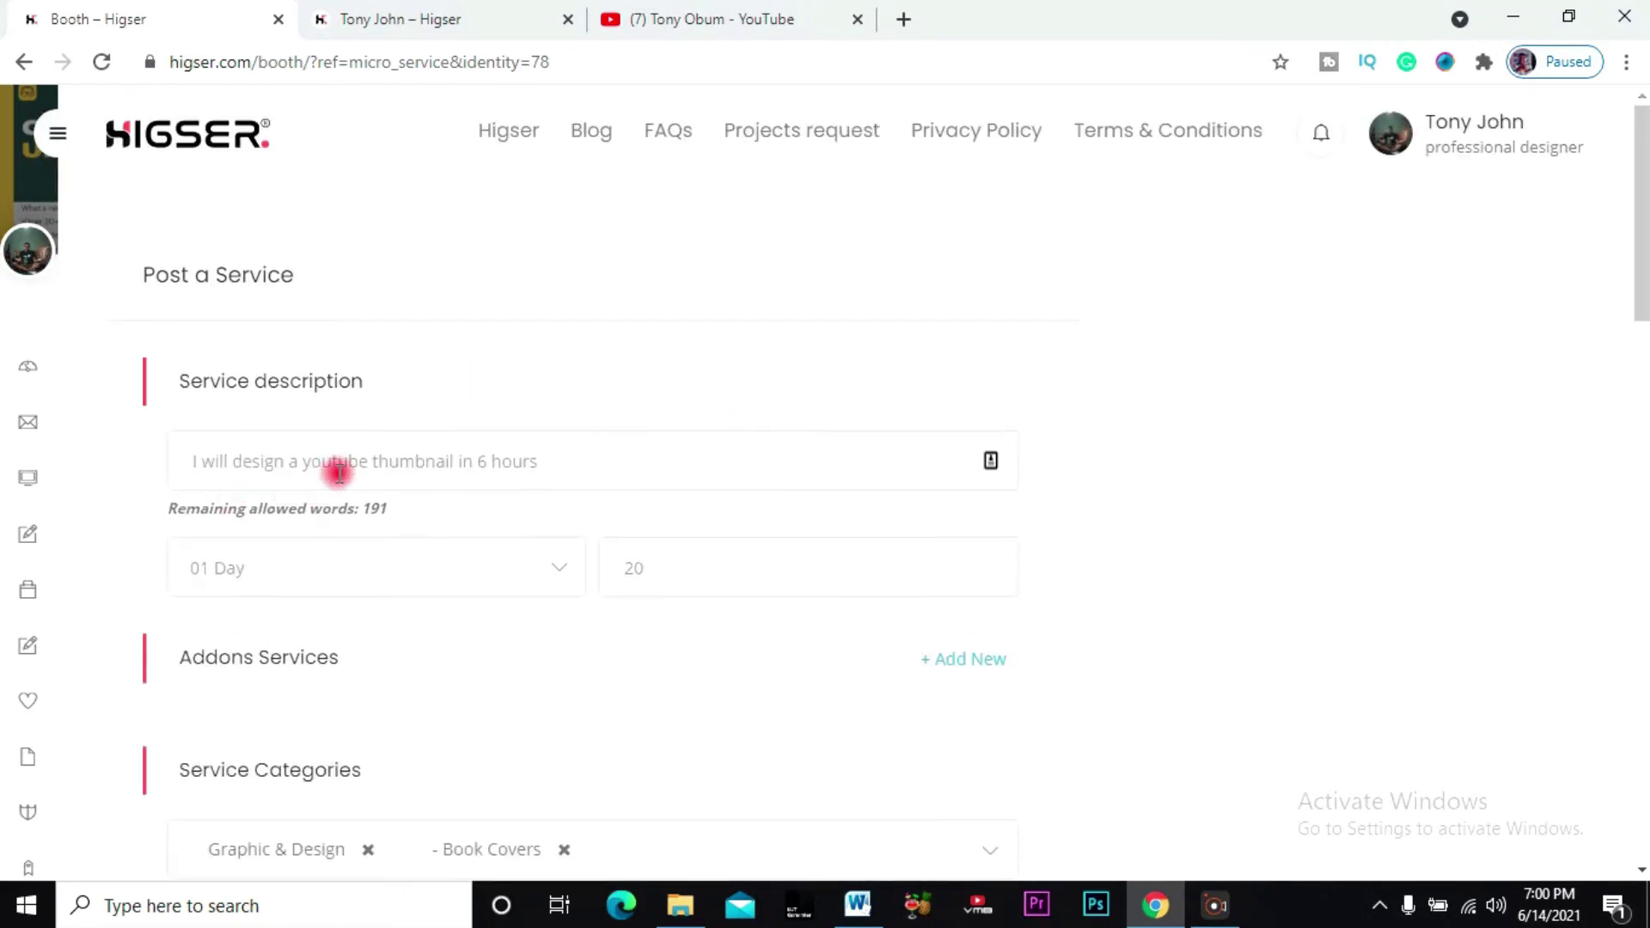
scroll(759, 616, "down", 8)
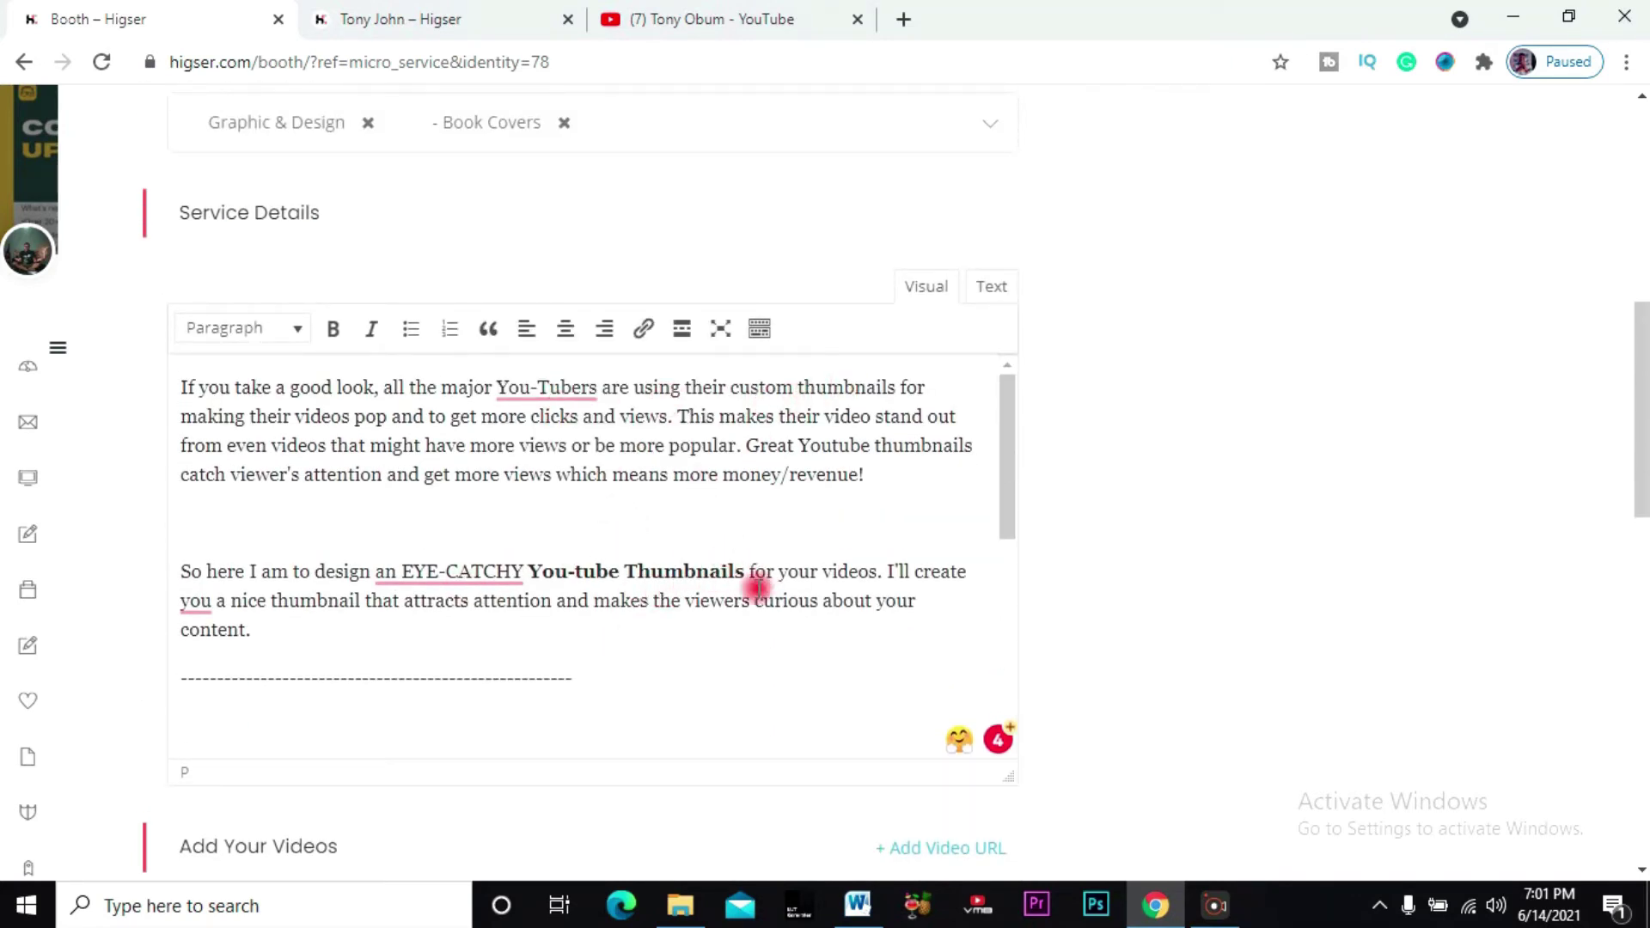
scroll(759, 587, "down", 3)
scroll(542, 587, "down", 3)
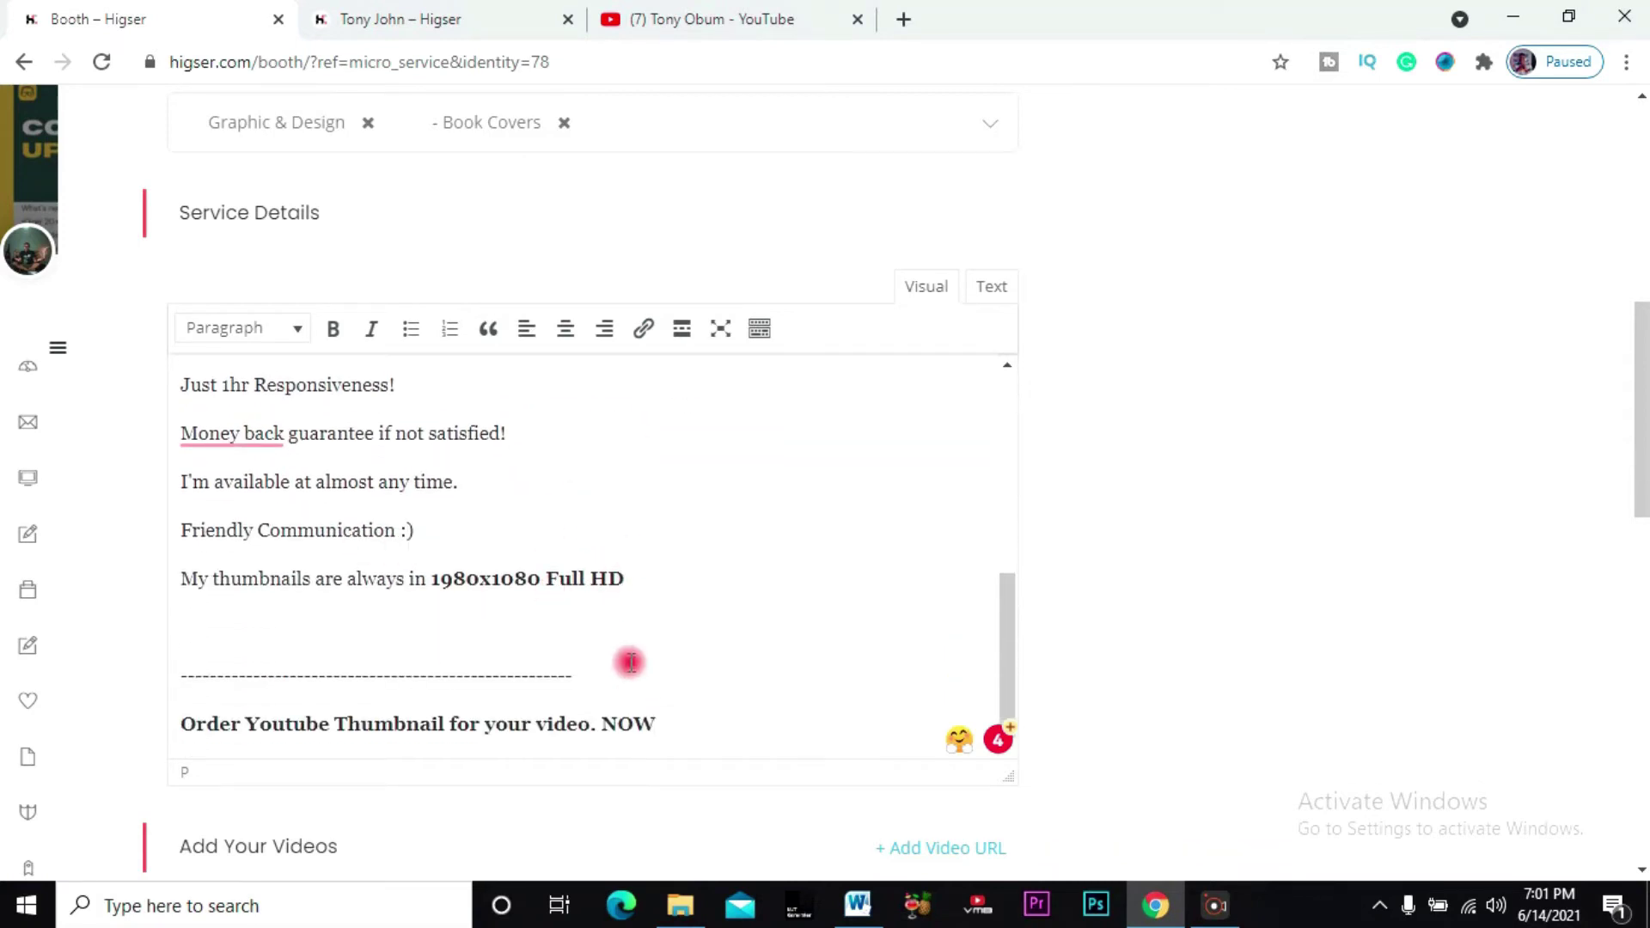
scroll(630, 662, "up", 10)
scroll(643, 662, "down", 6)
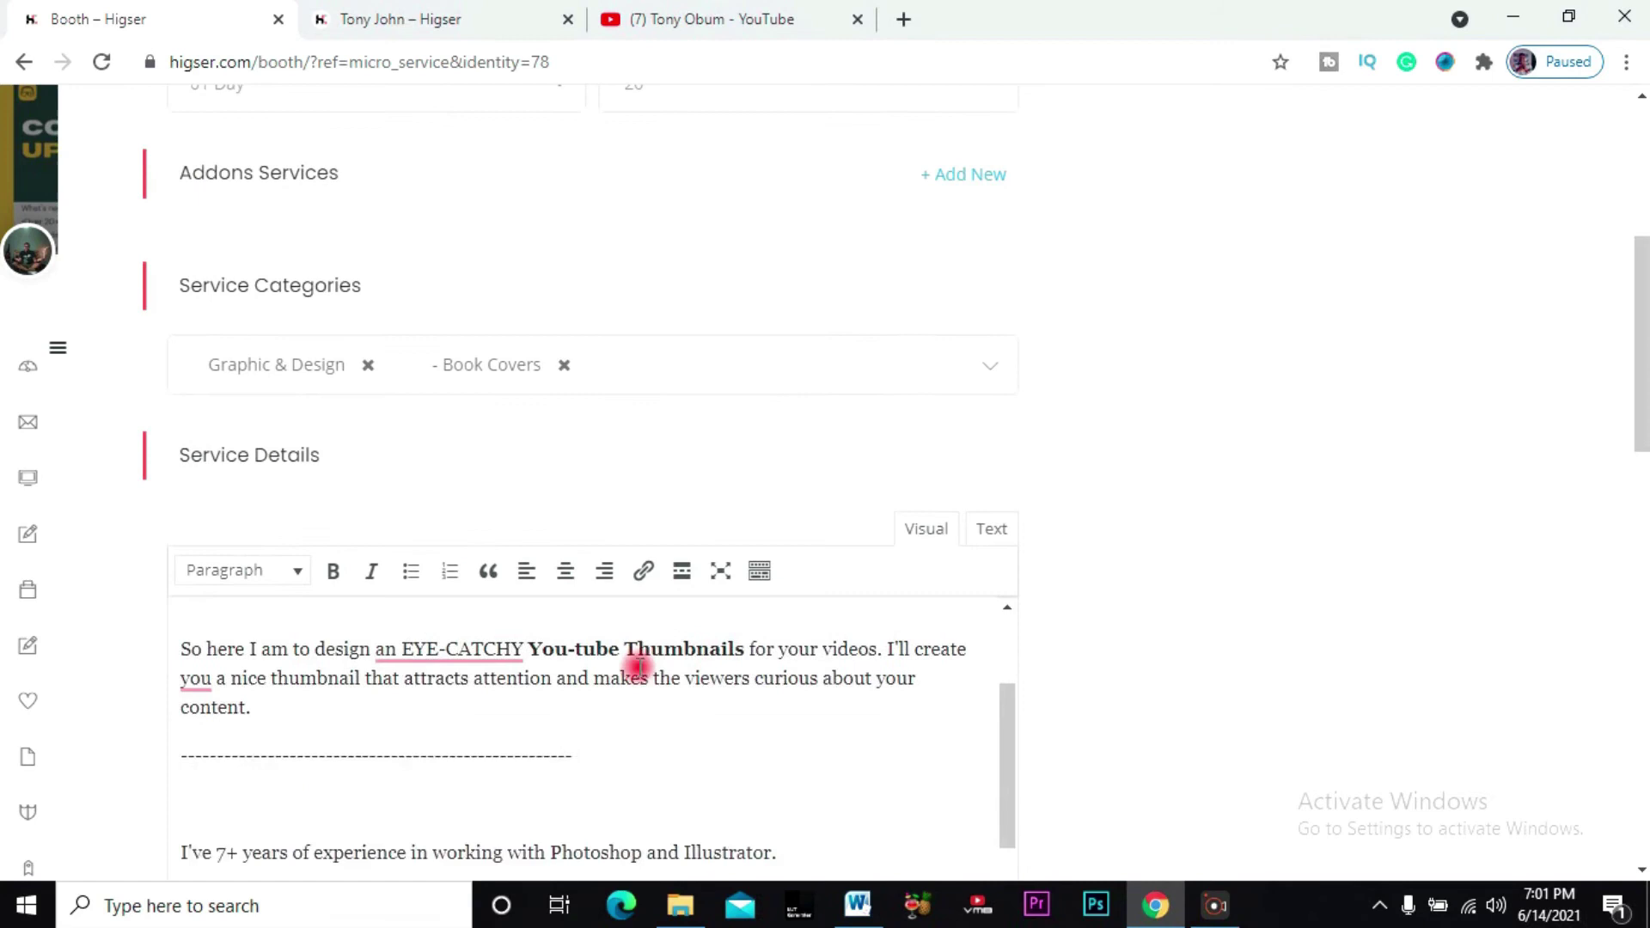
scroll(1187, 563, "down", 4)
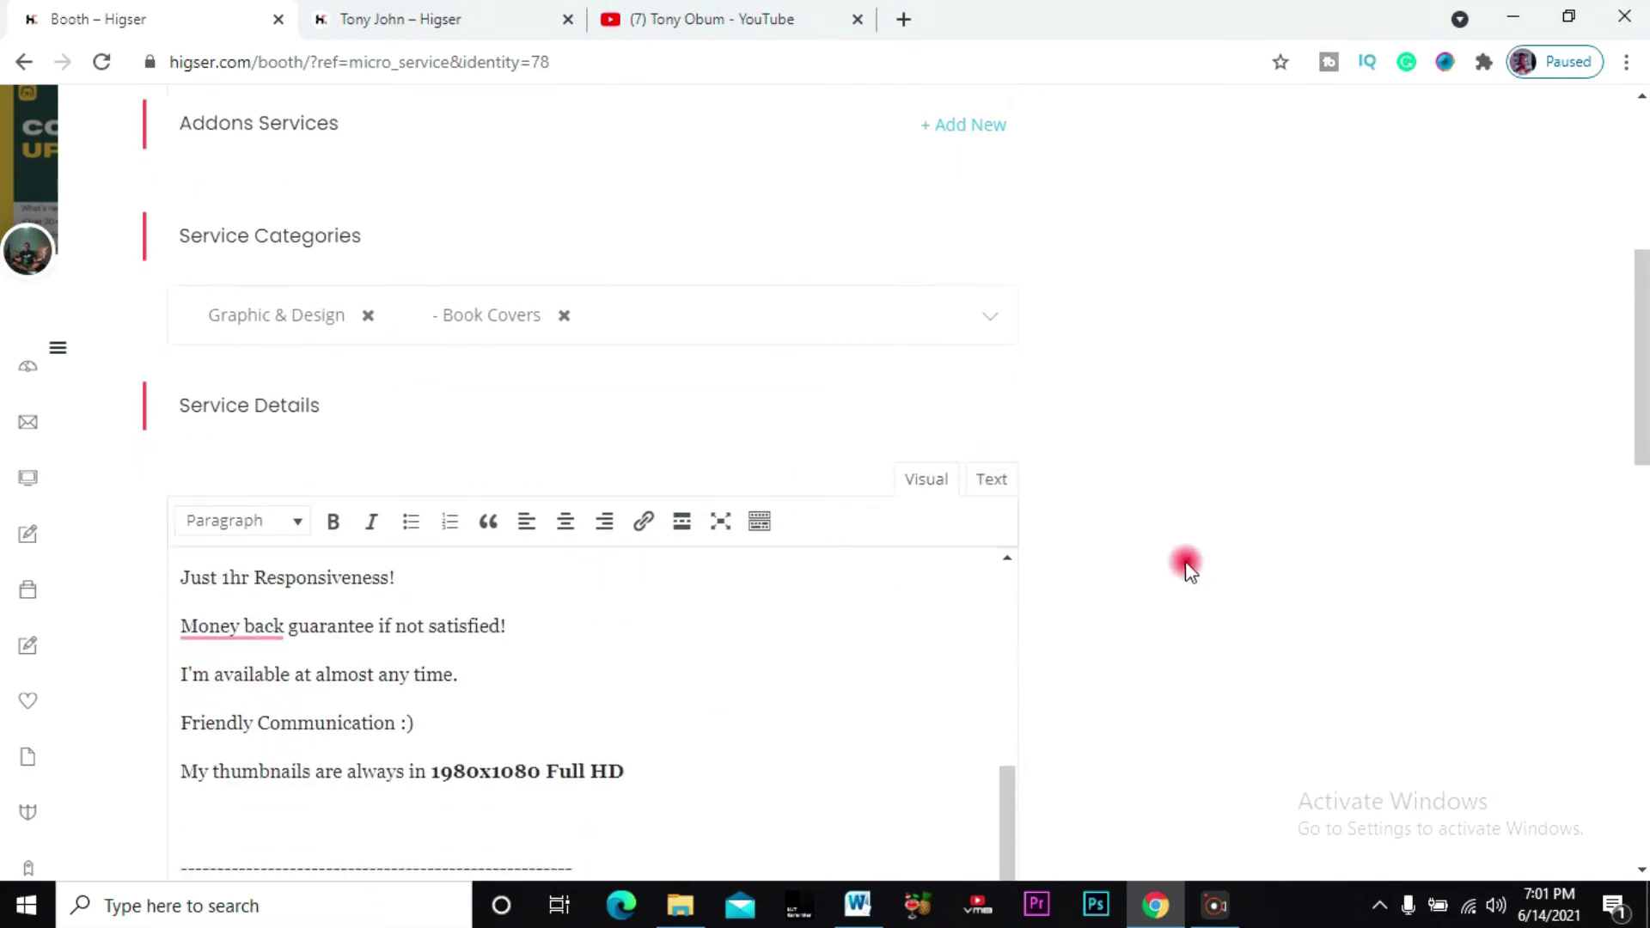
Try to add a video URL to the service using a video link copied from the YouTube channel page
scroll(1197, 379, "down", 6)
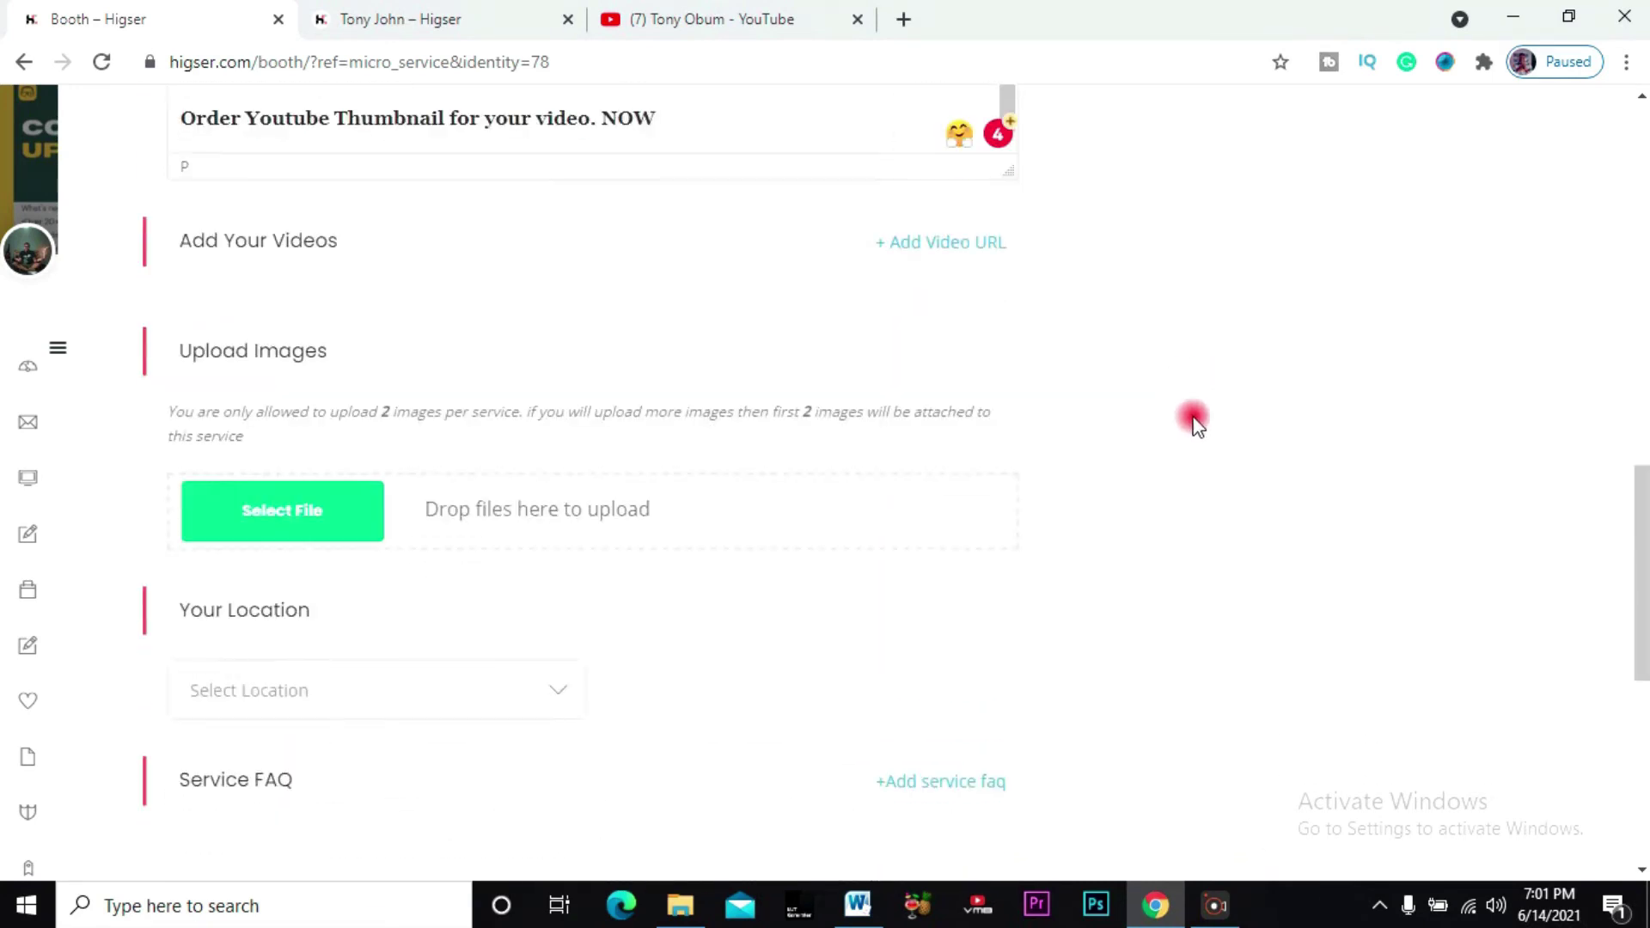
scroll(1203, 418, "up", 2)
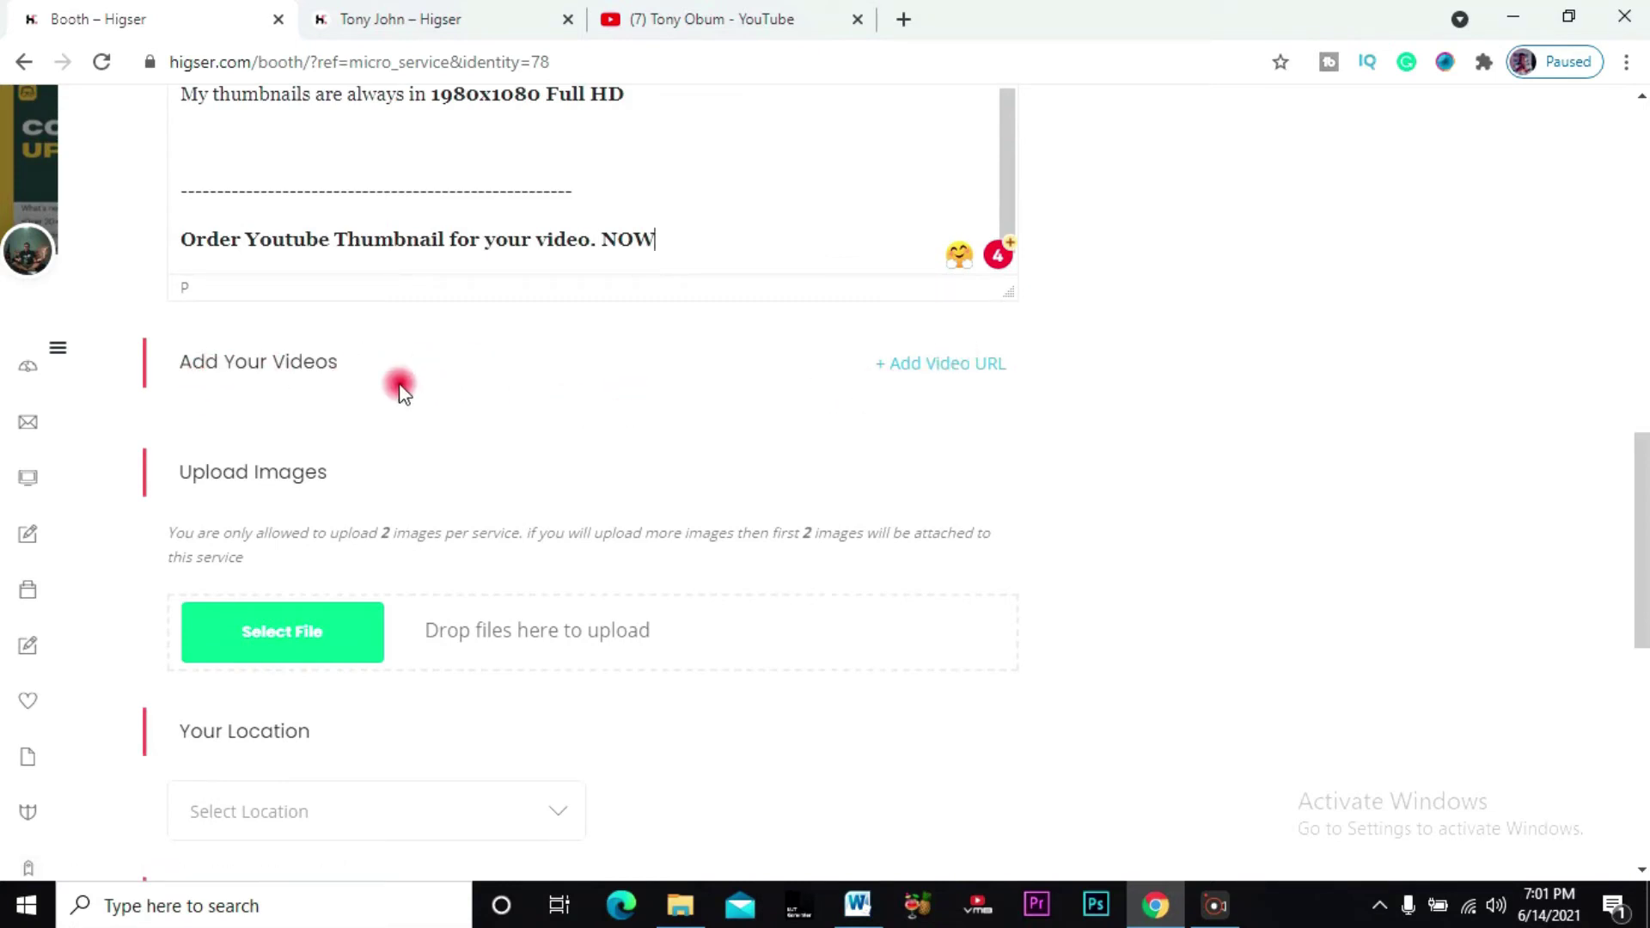
left_click(927, 368)
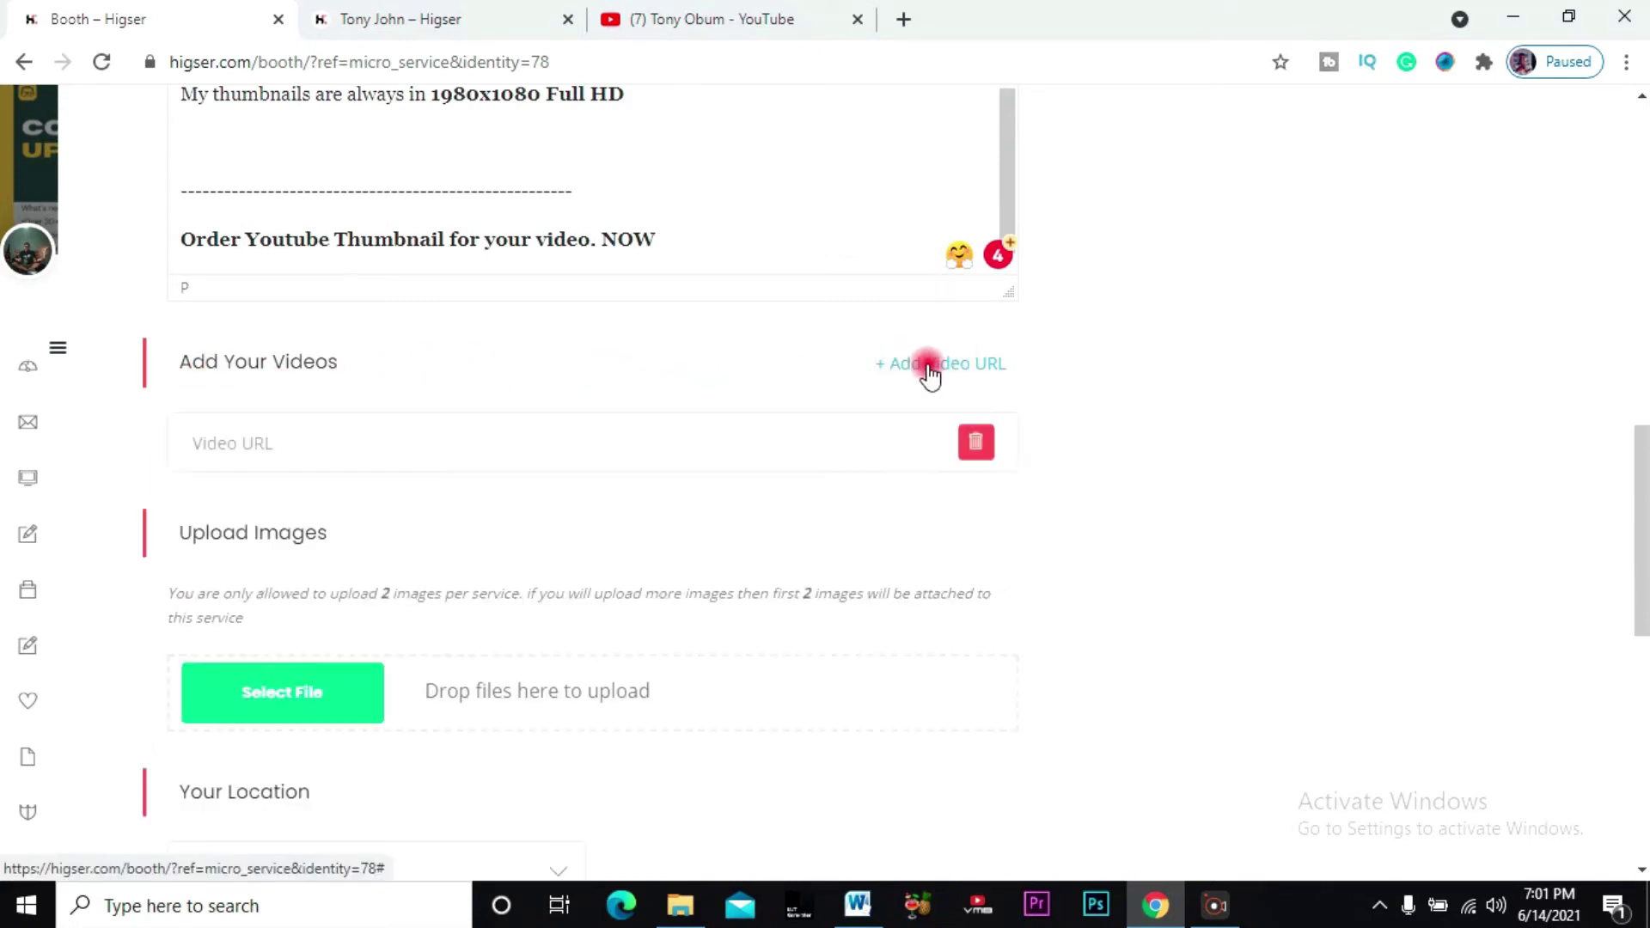
left_click(275, 437)
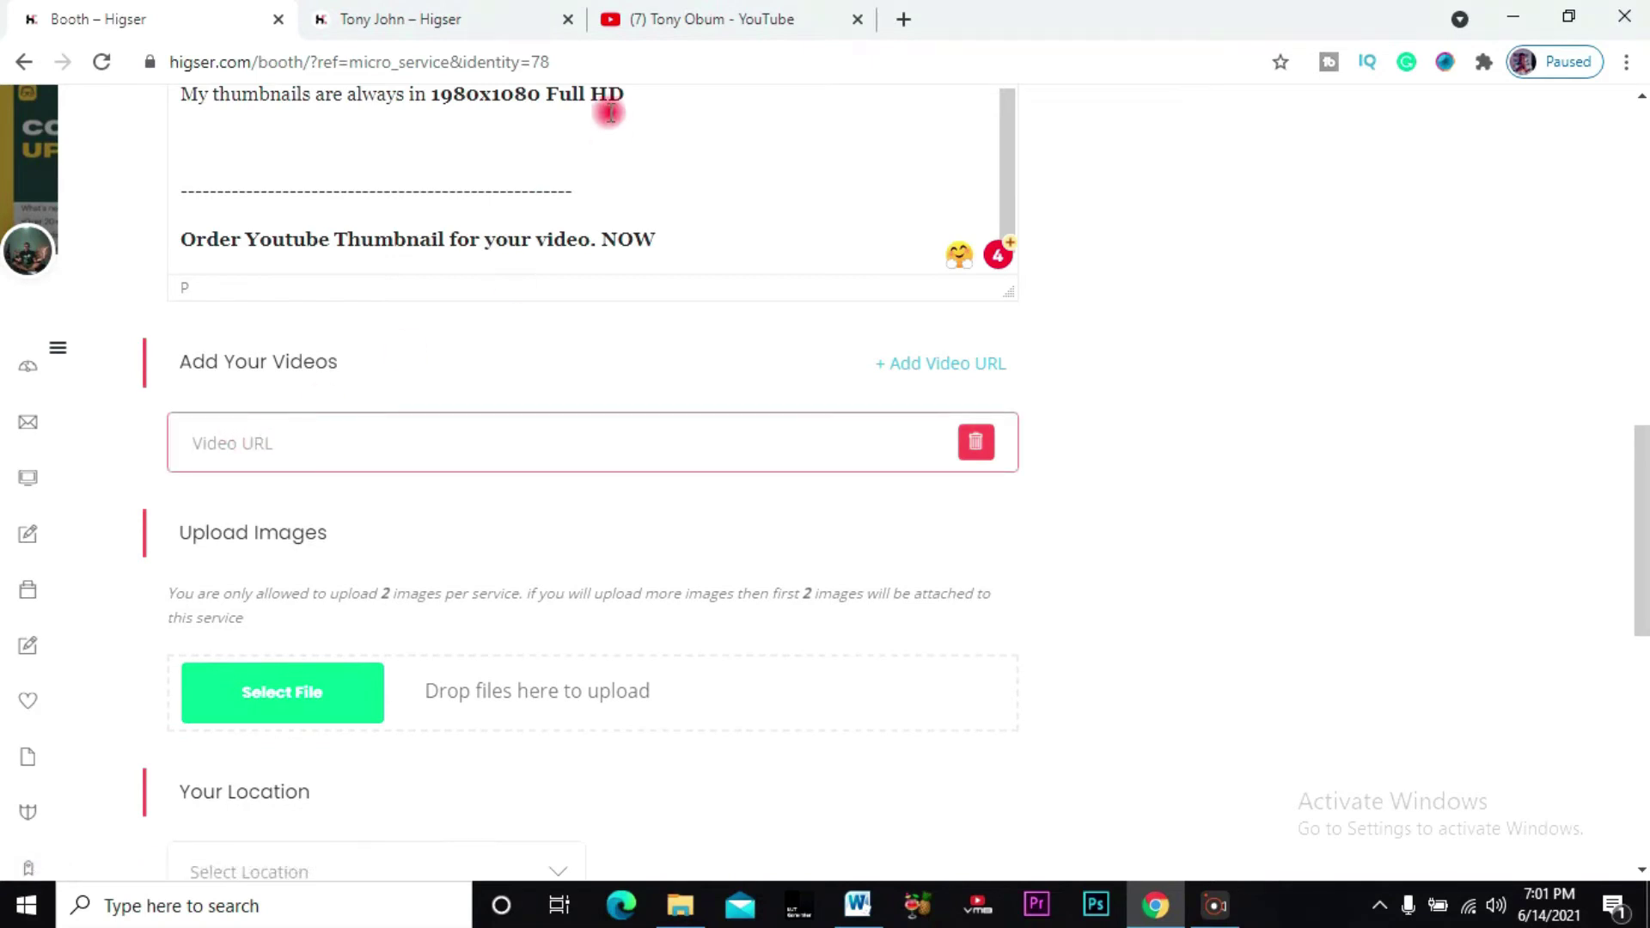
left_click(707, 17)
left_click(626, 62)
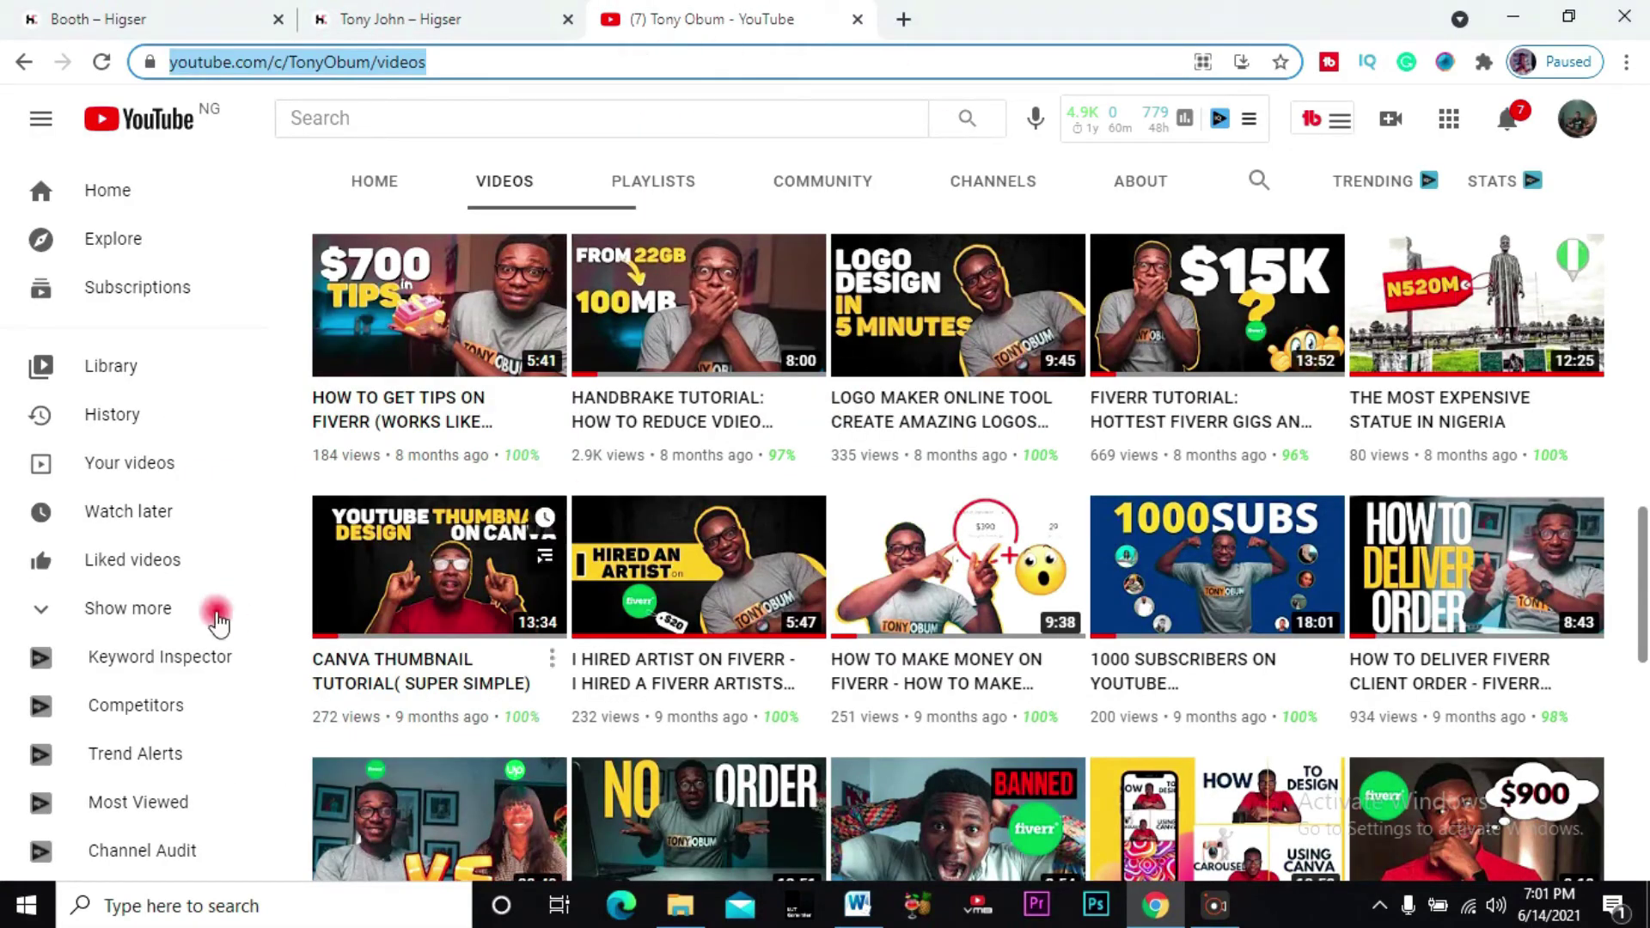
right_click(426, 415)
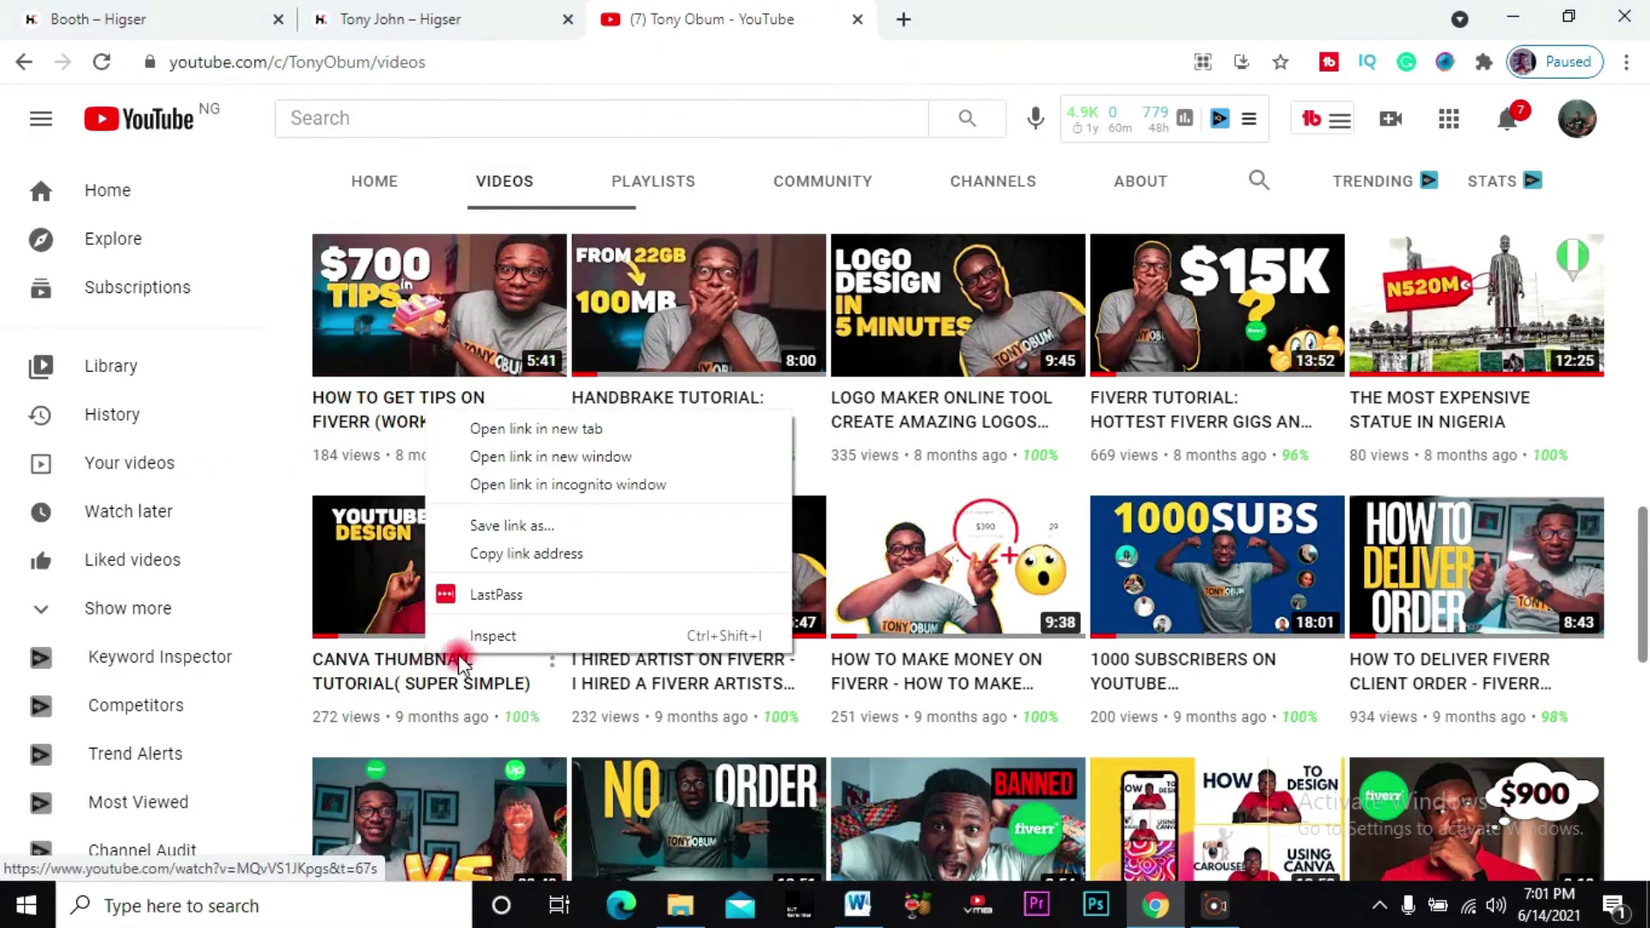
left_click(527, 554)
left_click(158, 21)
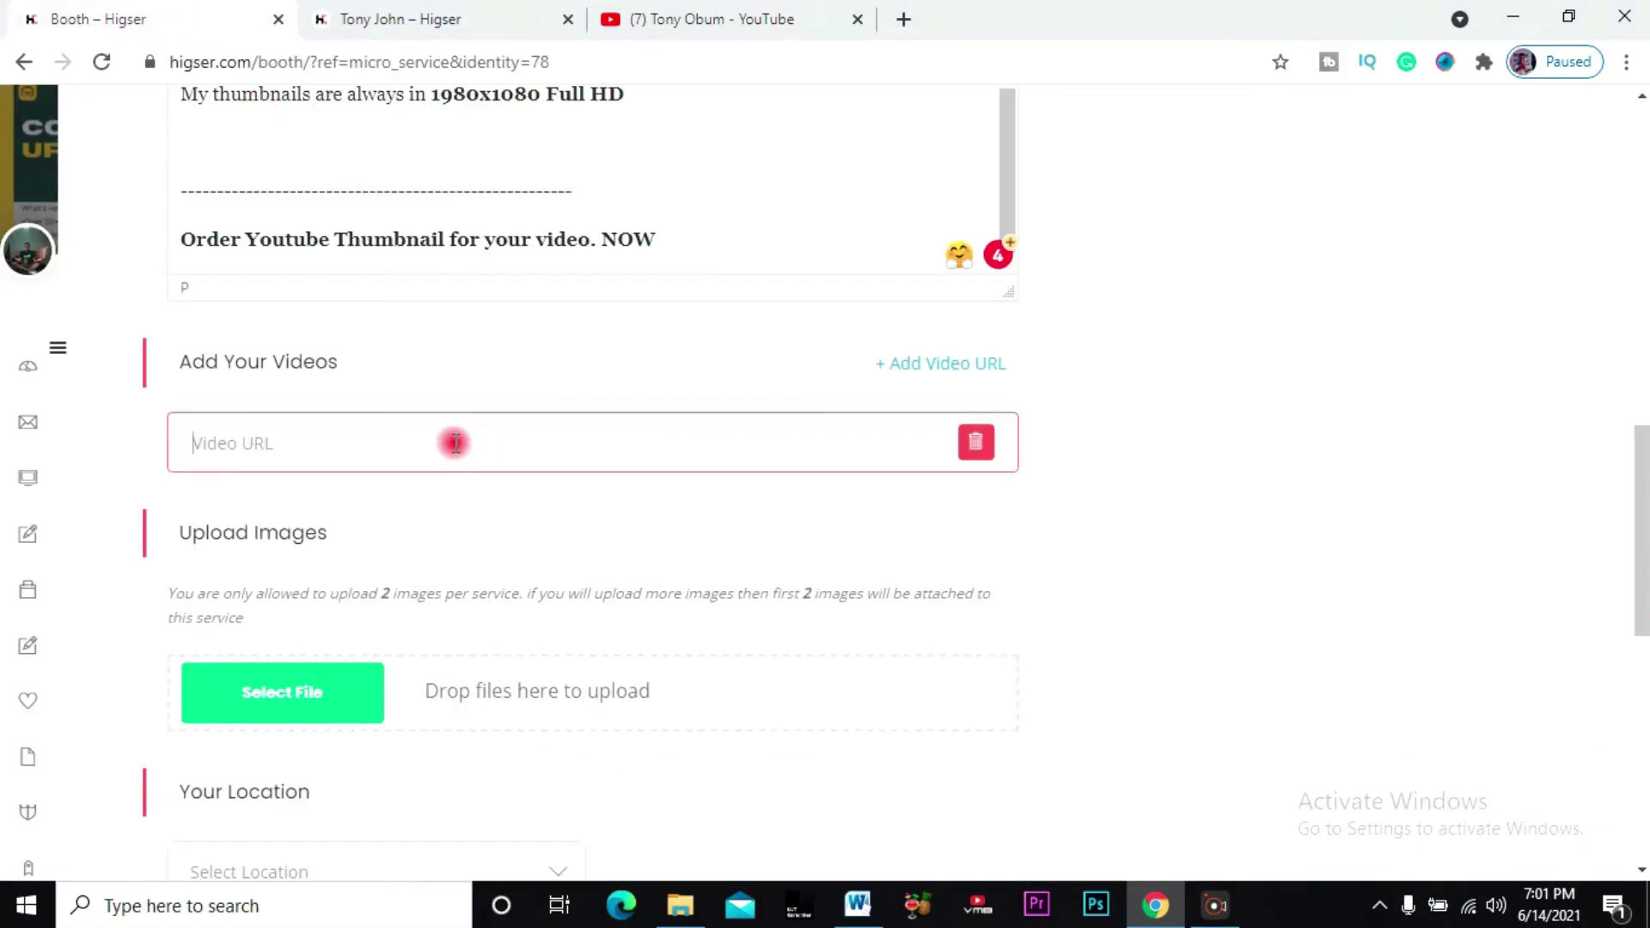
left_click(397, 453)
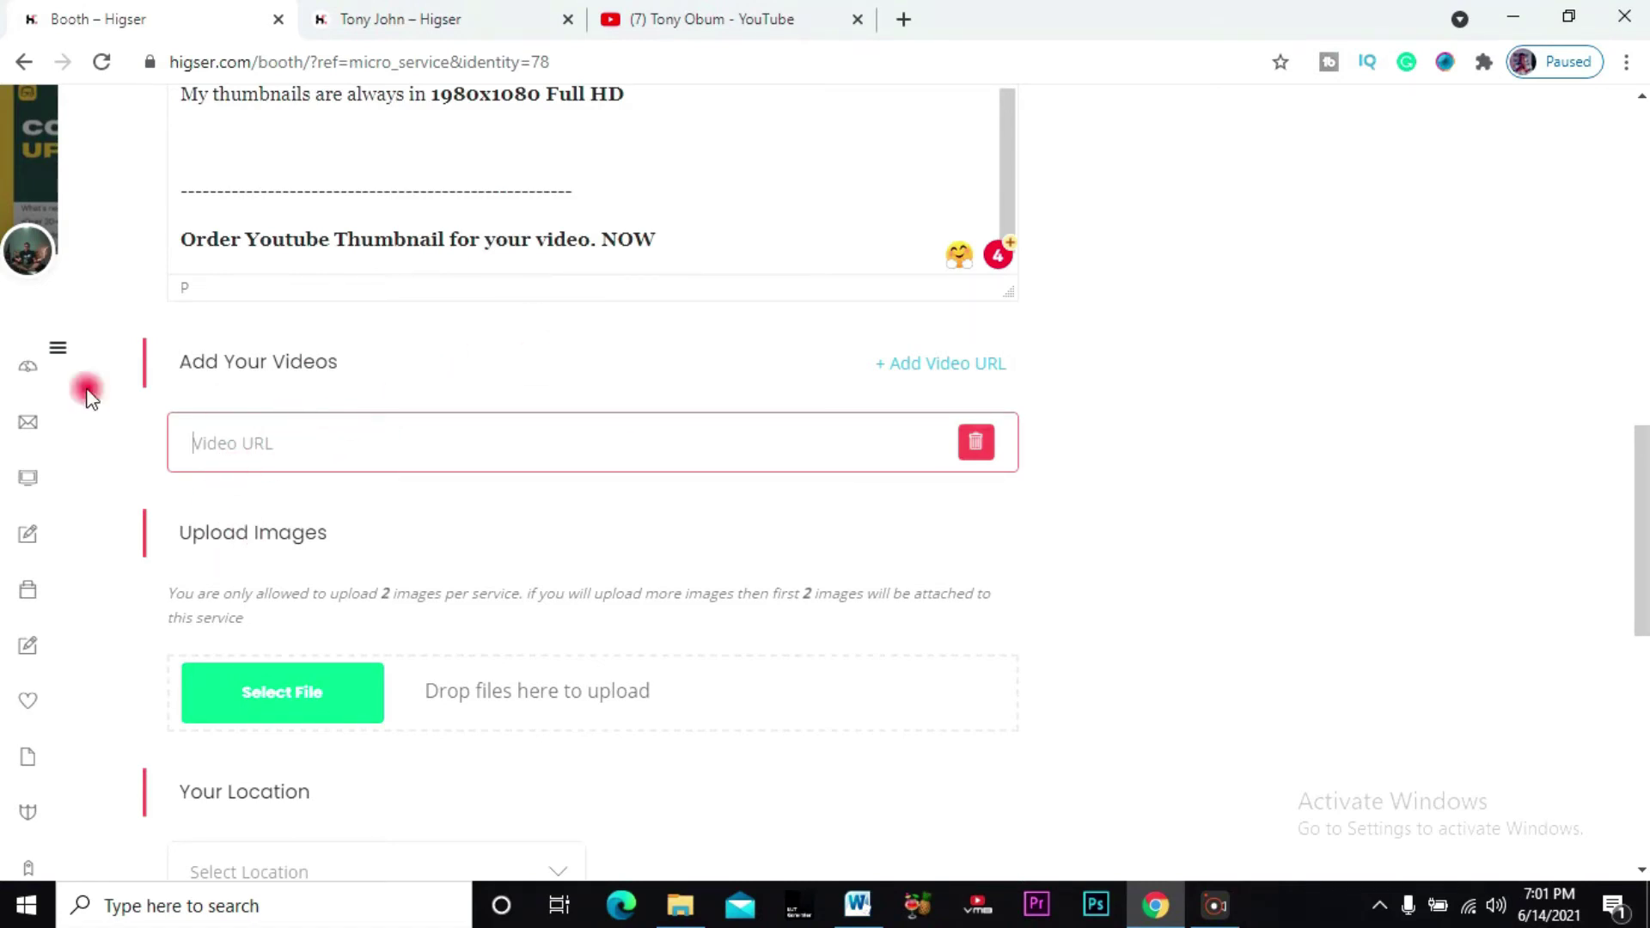
left_click(972, 440)
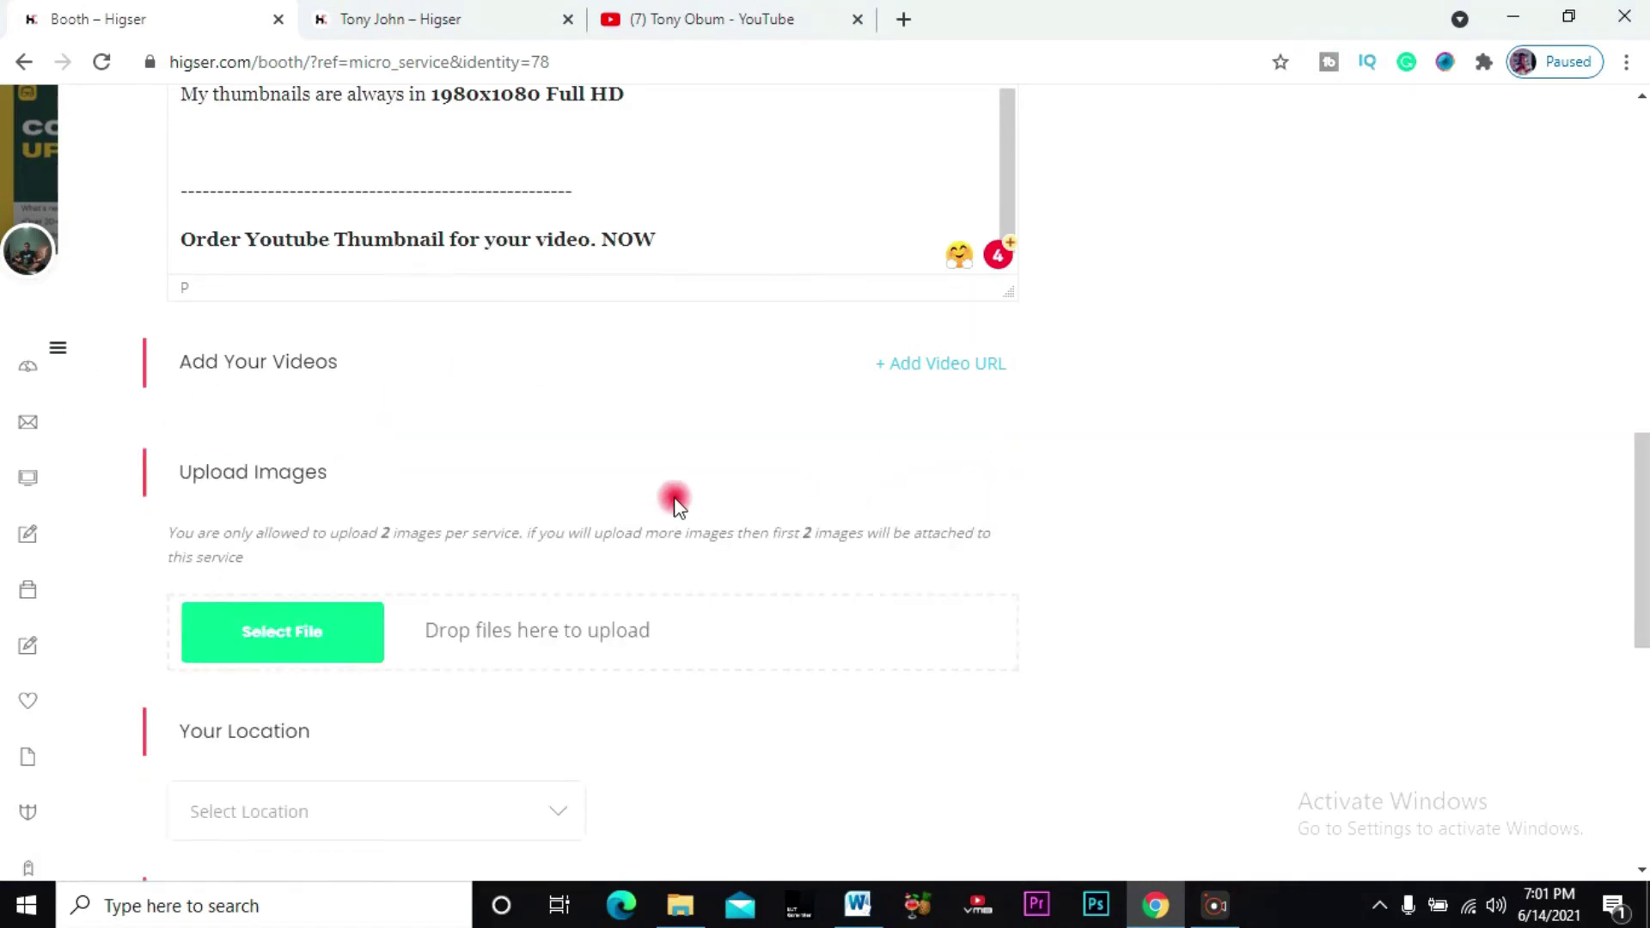
Upload the image "I Quit (2)" from the Downloads folder as a service image
scroll(1155, 392, "down", 3)
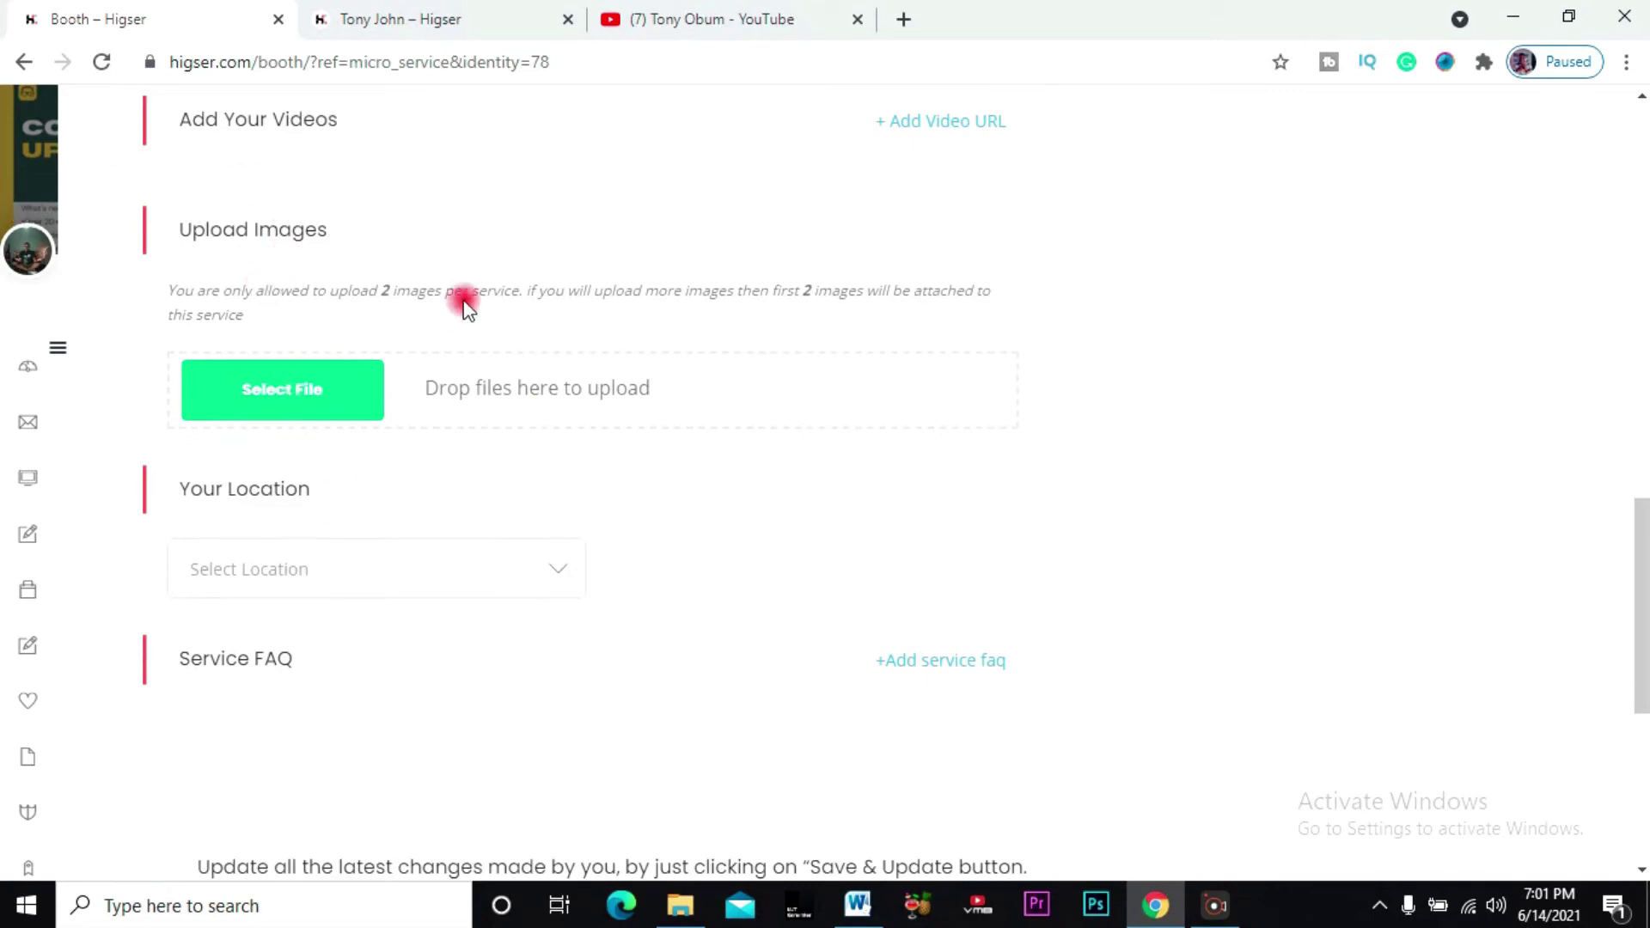
scroll(627, 335, "up", 15)
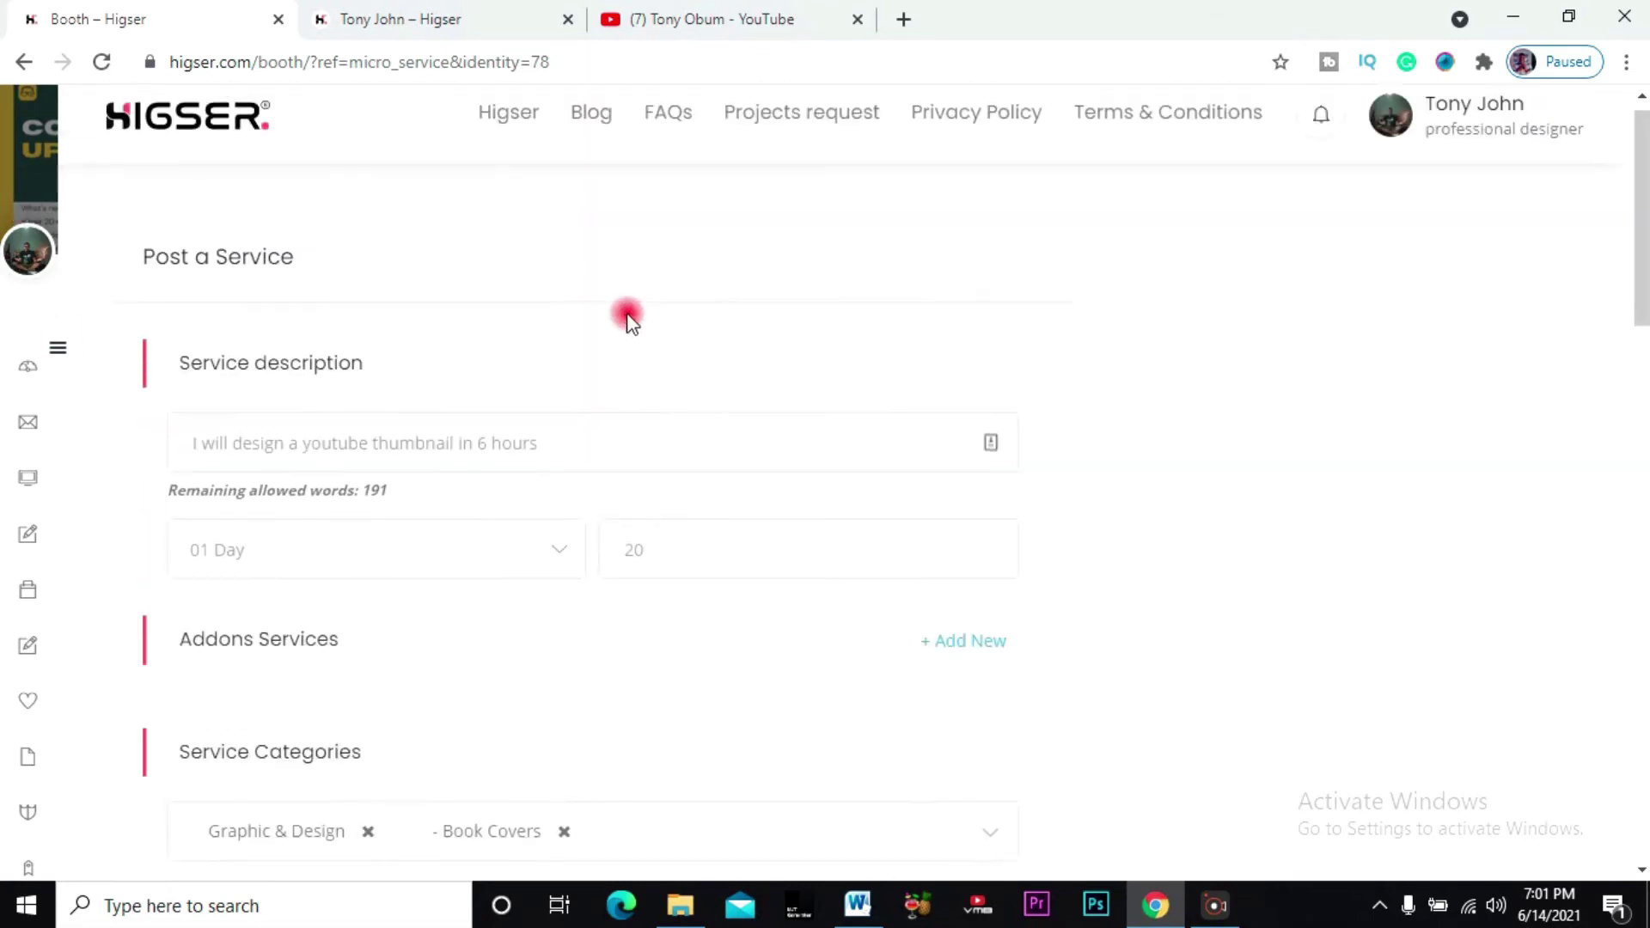
scroll(902, 545, "down", 10)
scroll(615, 503, "down", 3)
left_click(265, 509)
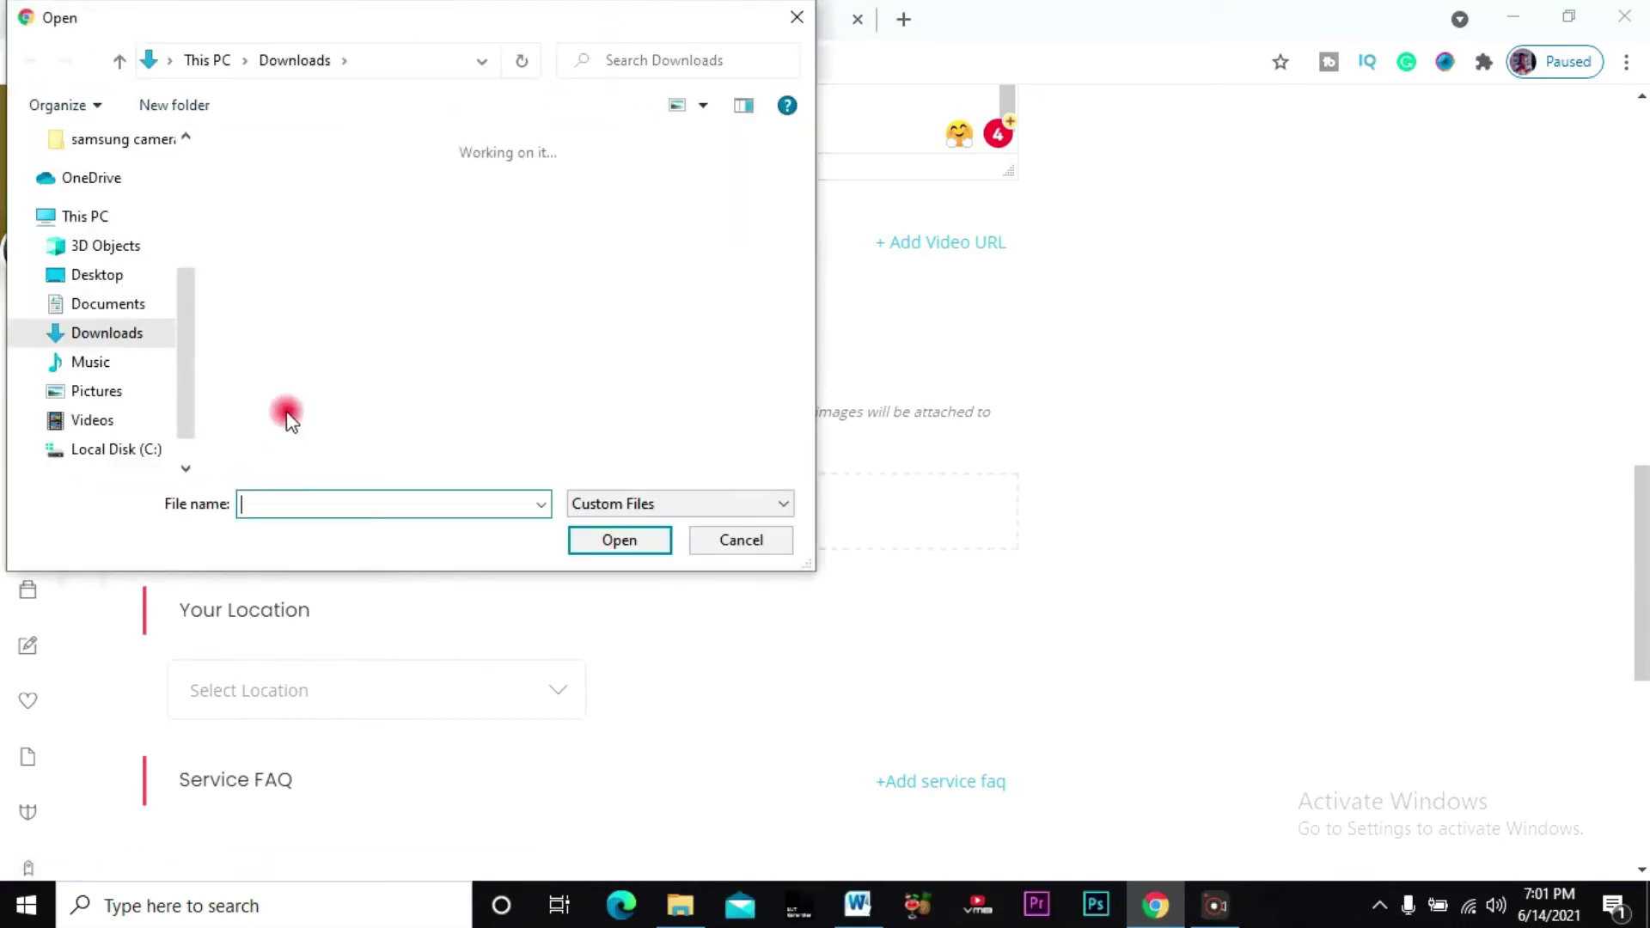
scroll(465, 379, "down", 1)
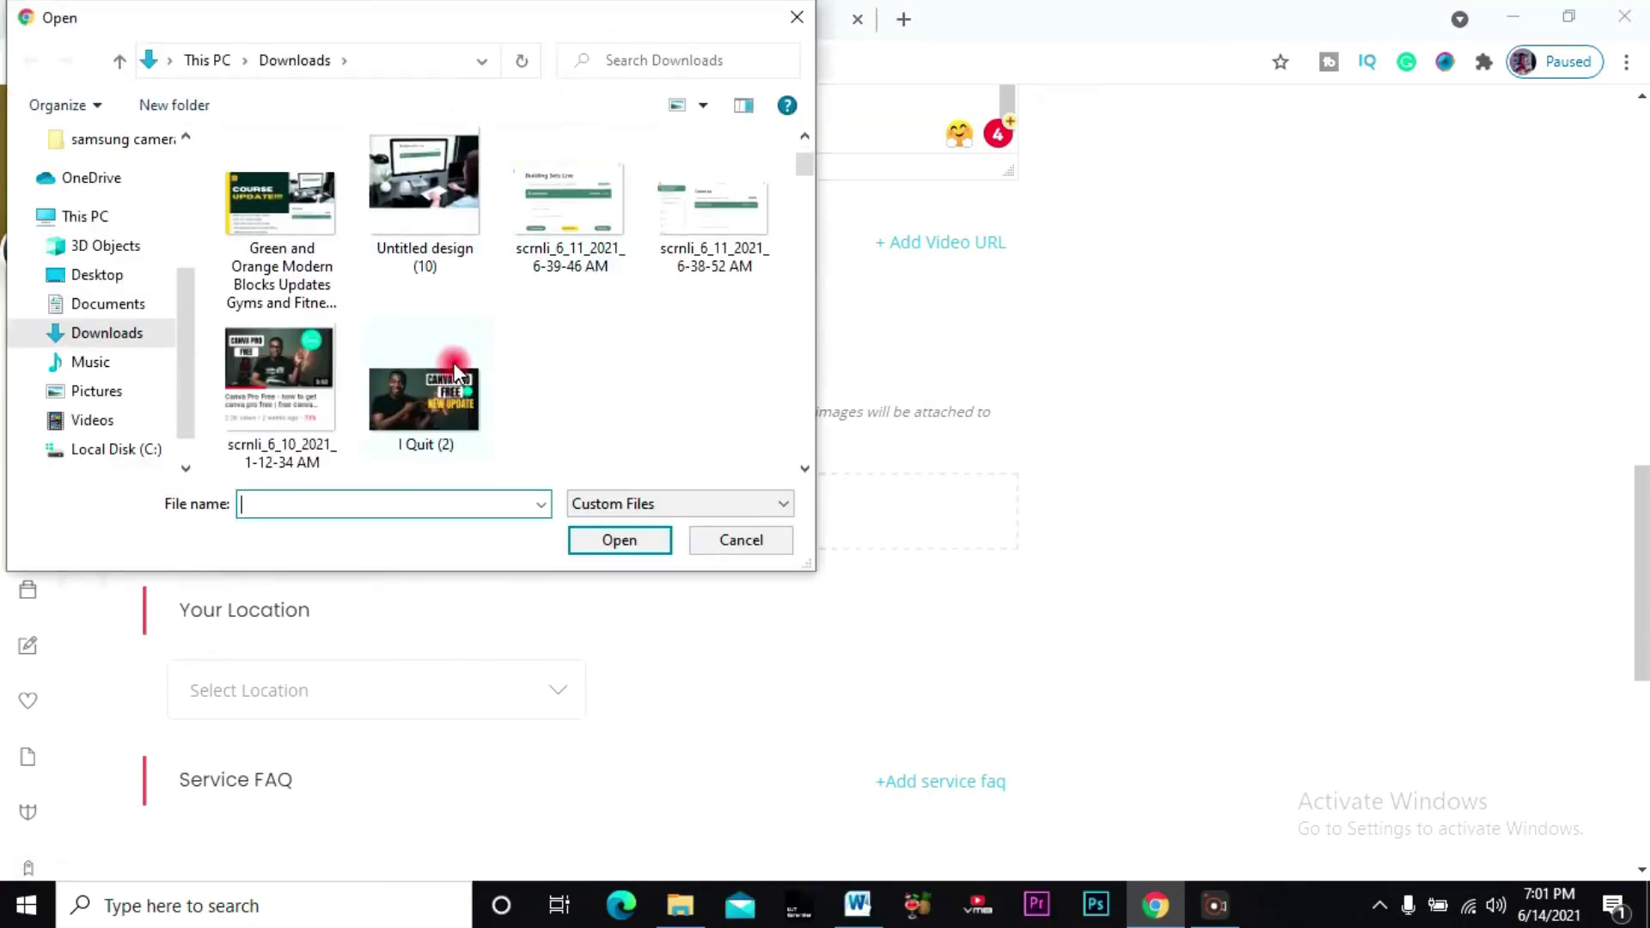
left_click(441, 409)
left_click(607, 551)
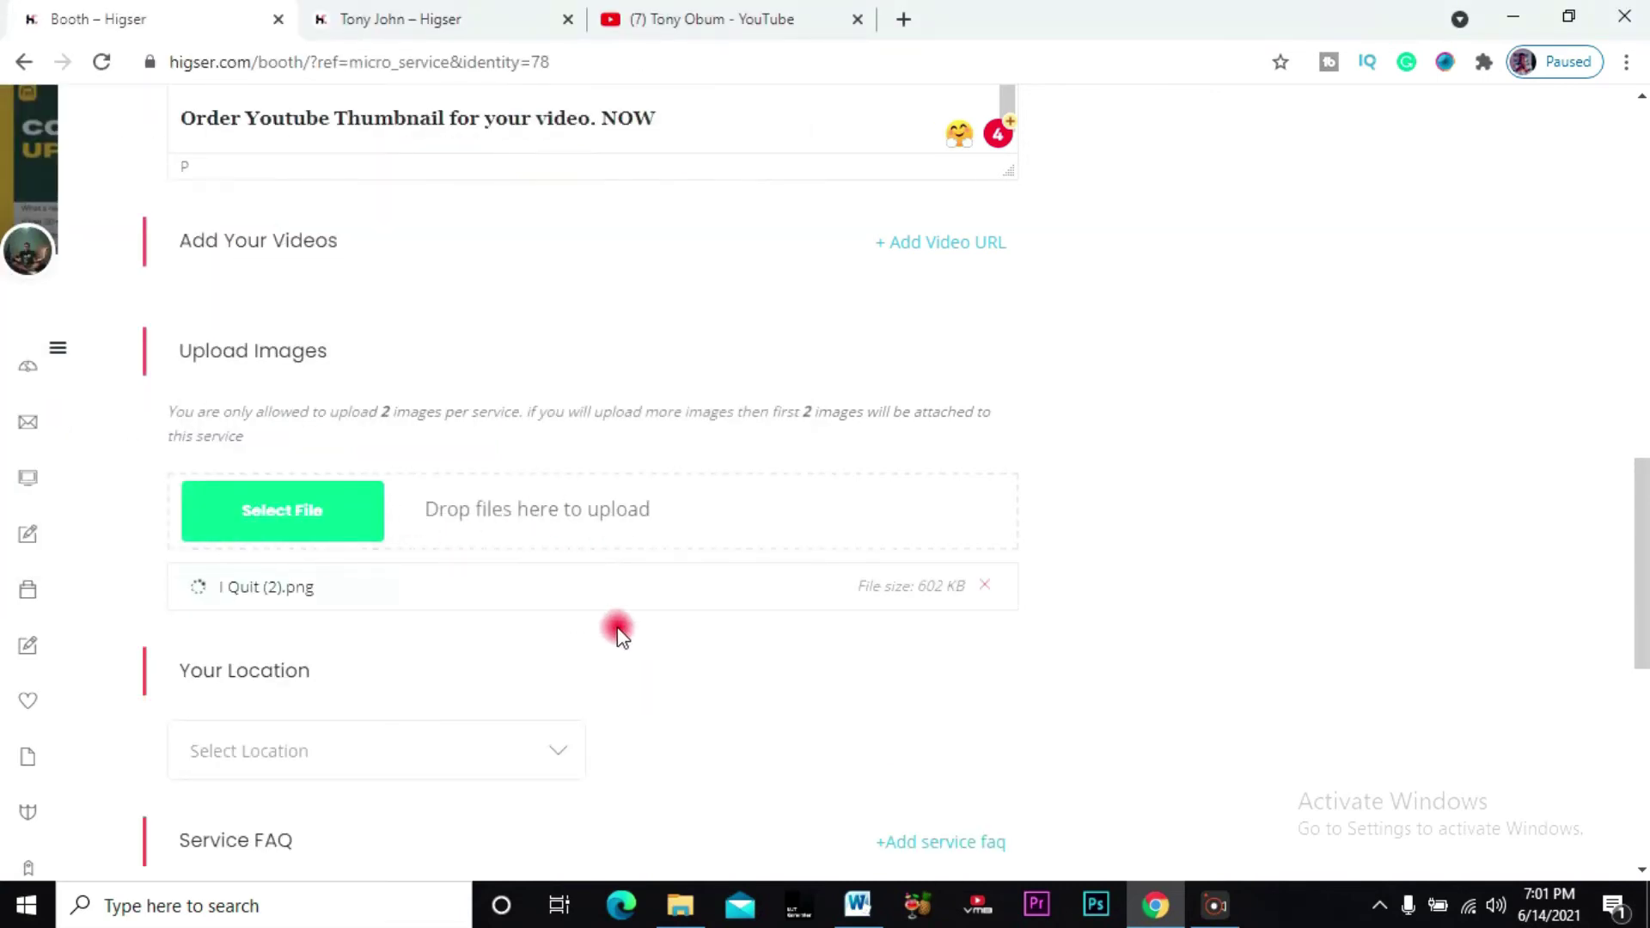
Set the service location to Canada
scroll(621, 630, "down", 3)
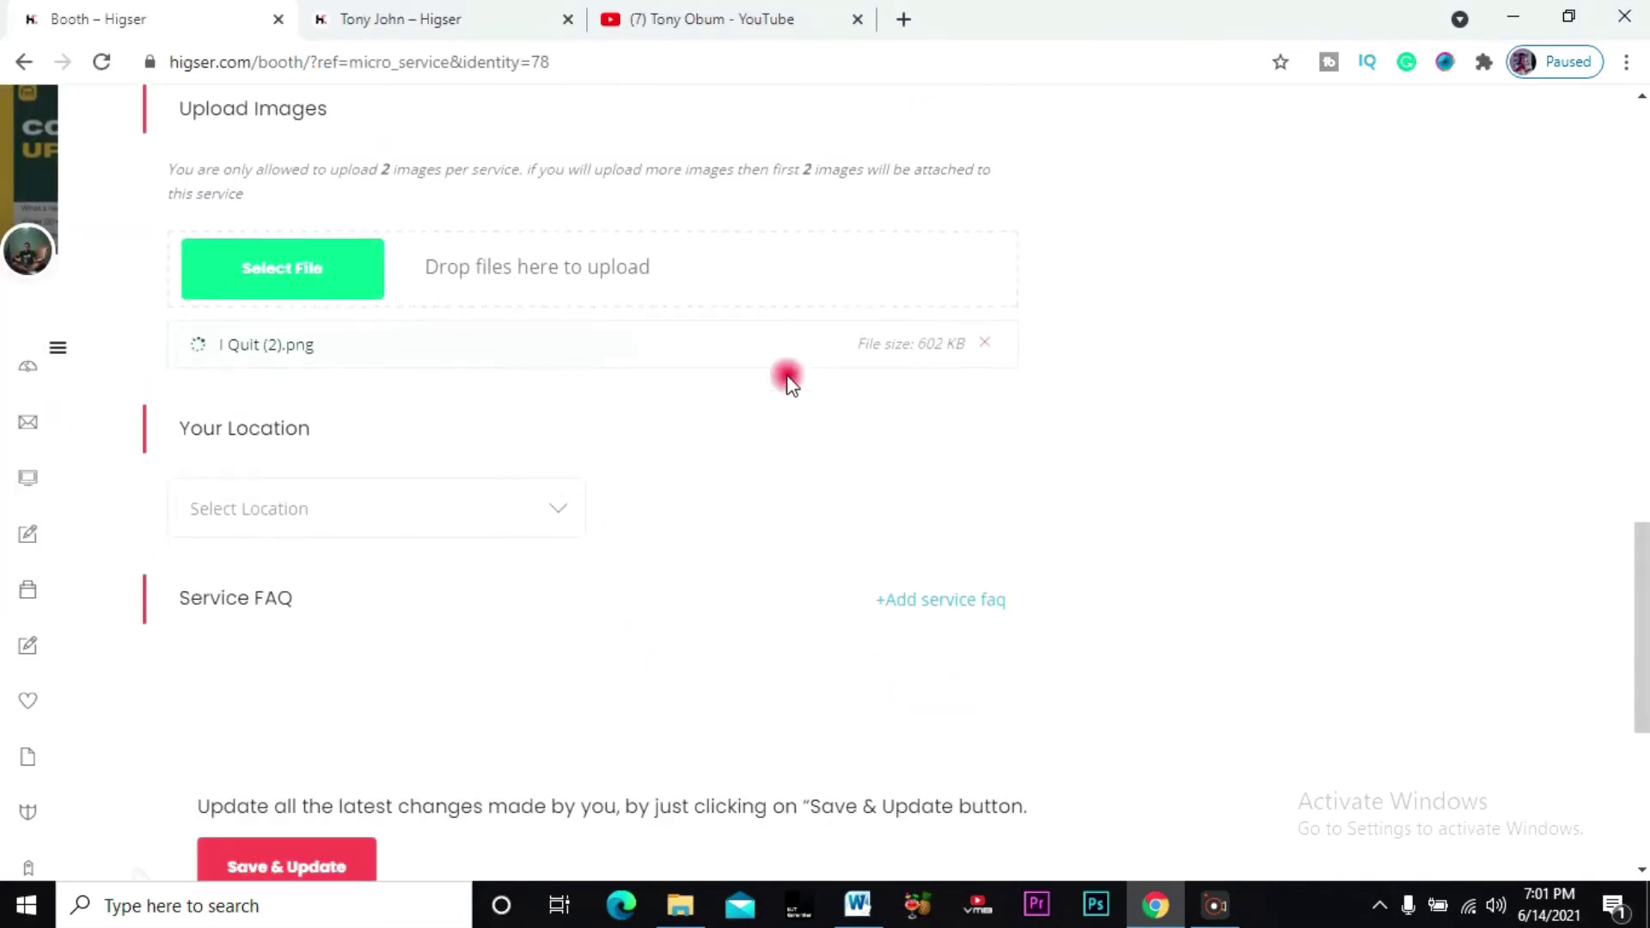
scroll(386, 424, "down", 2)
left_click(375, 396)
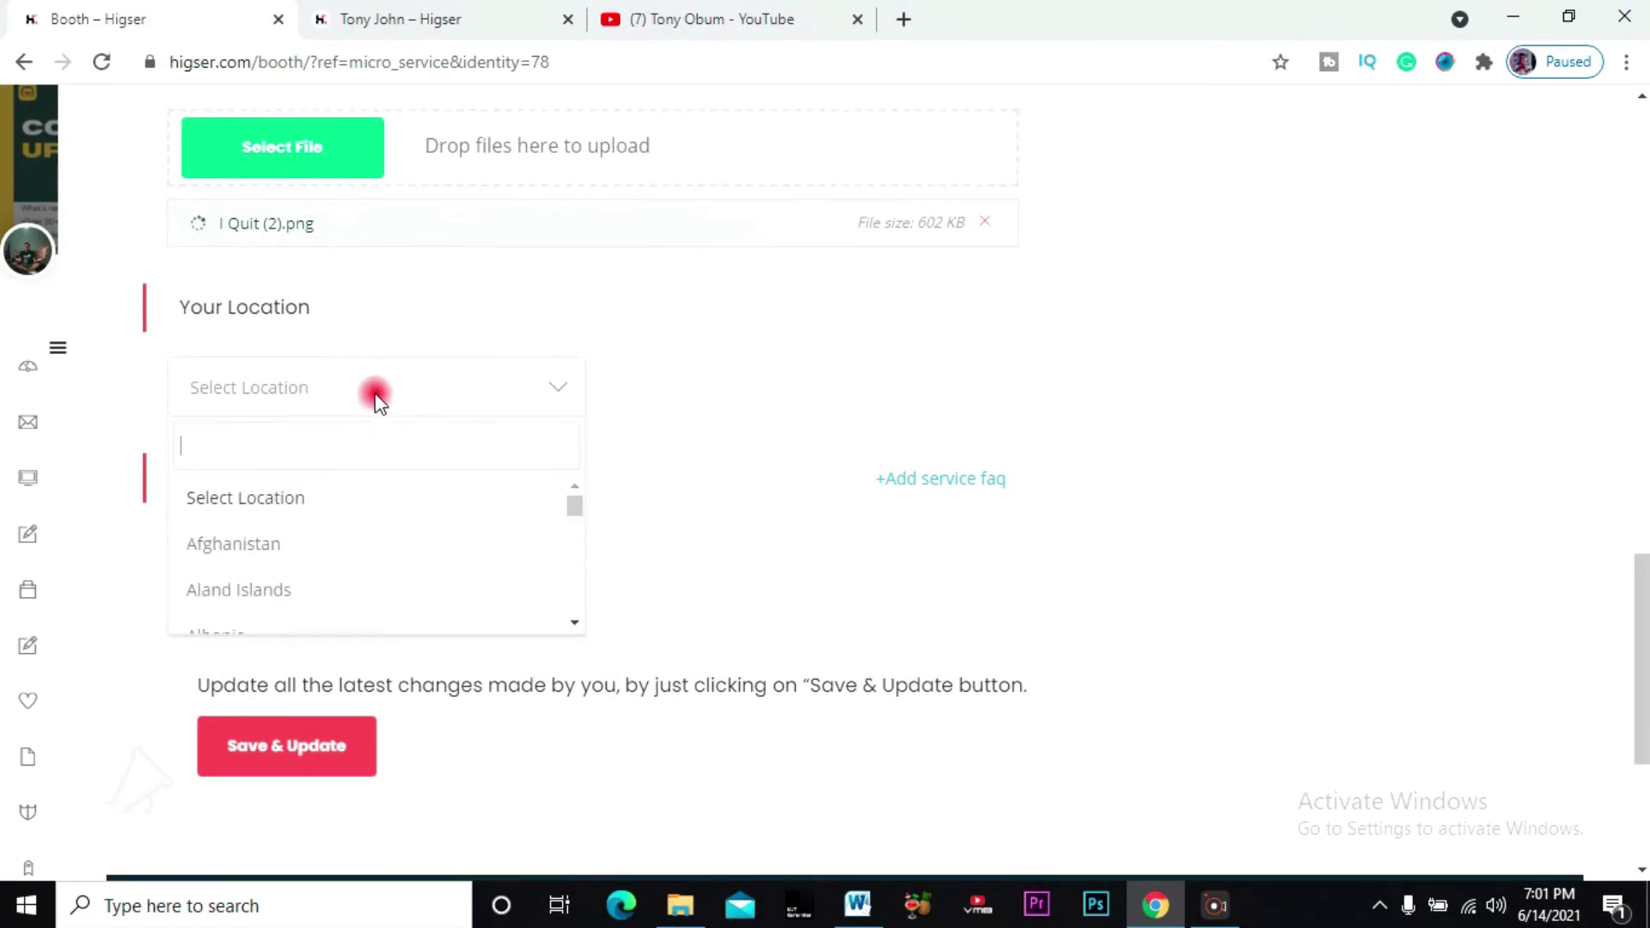
type("v")
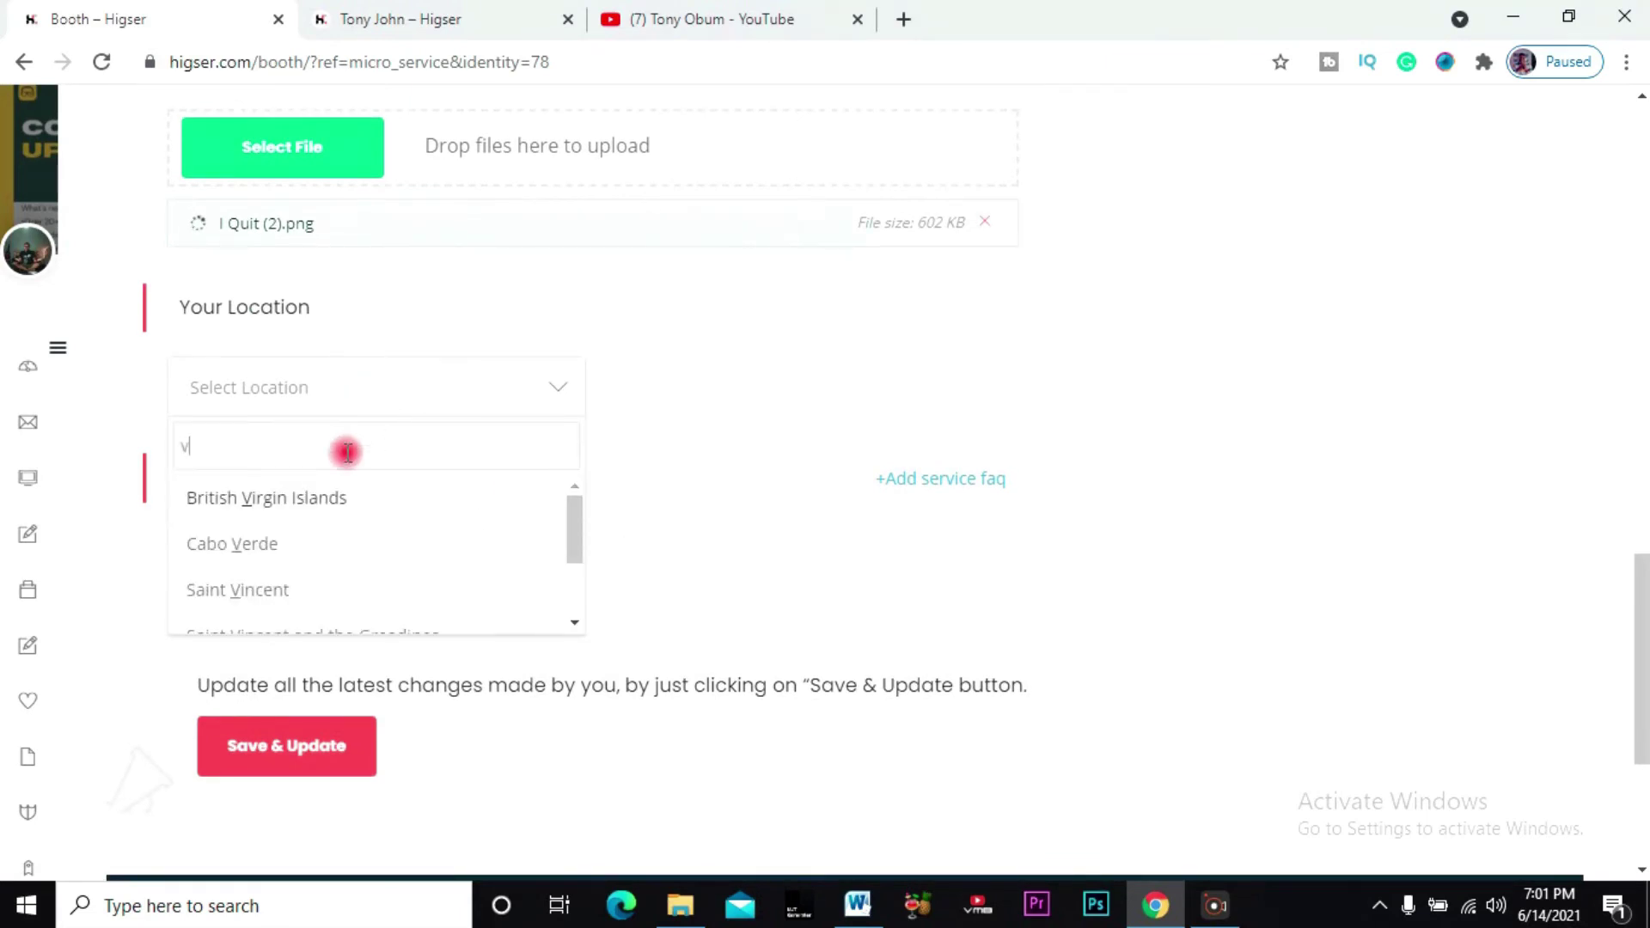
type("ca")
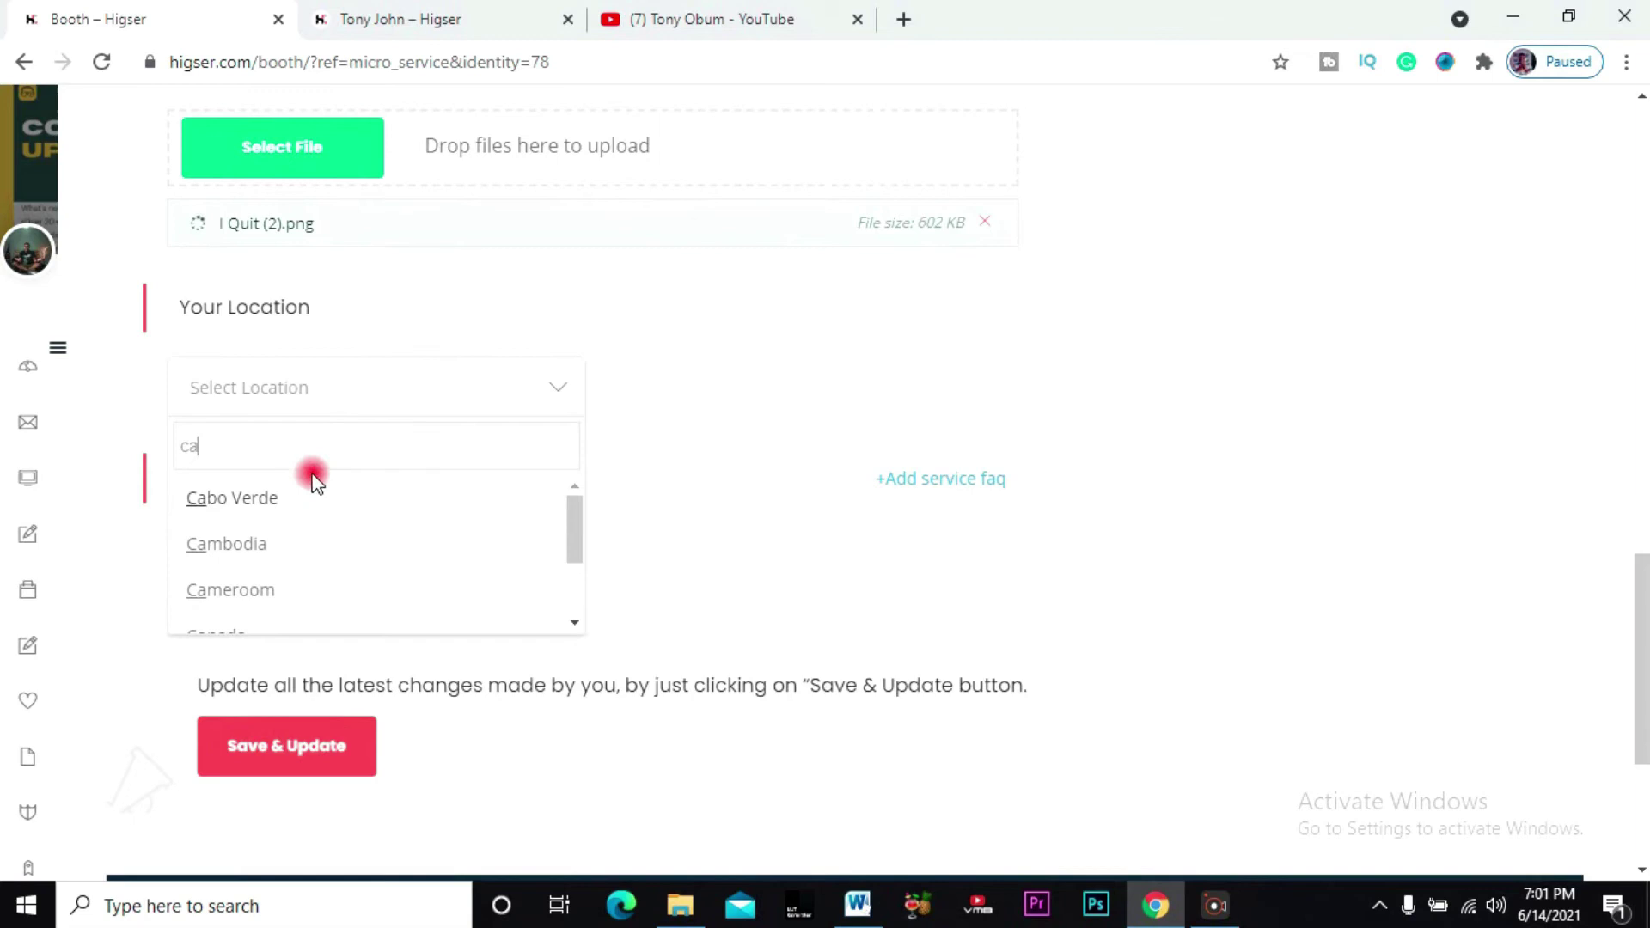
scroll(361, 507, "down", 2)
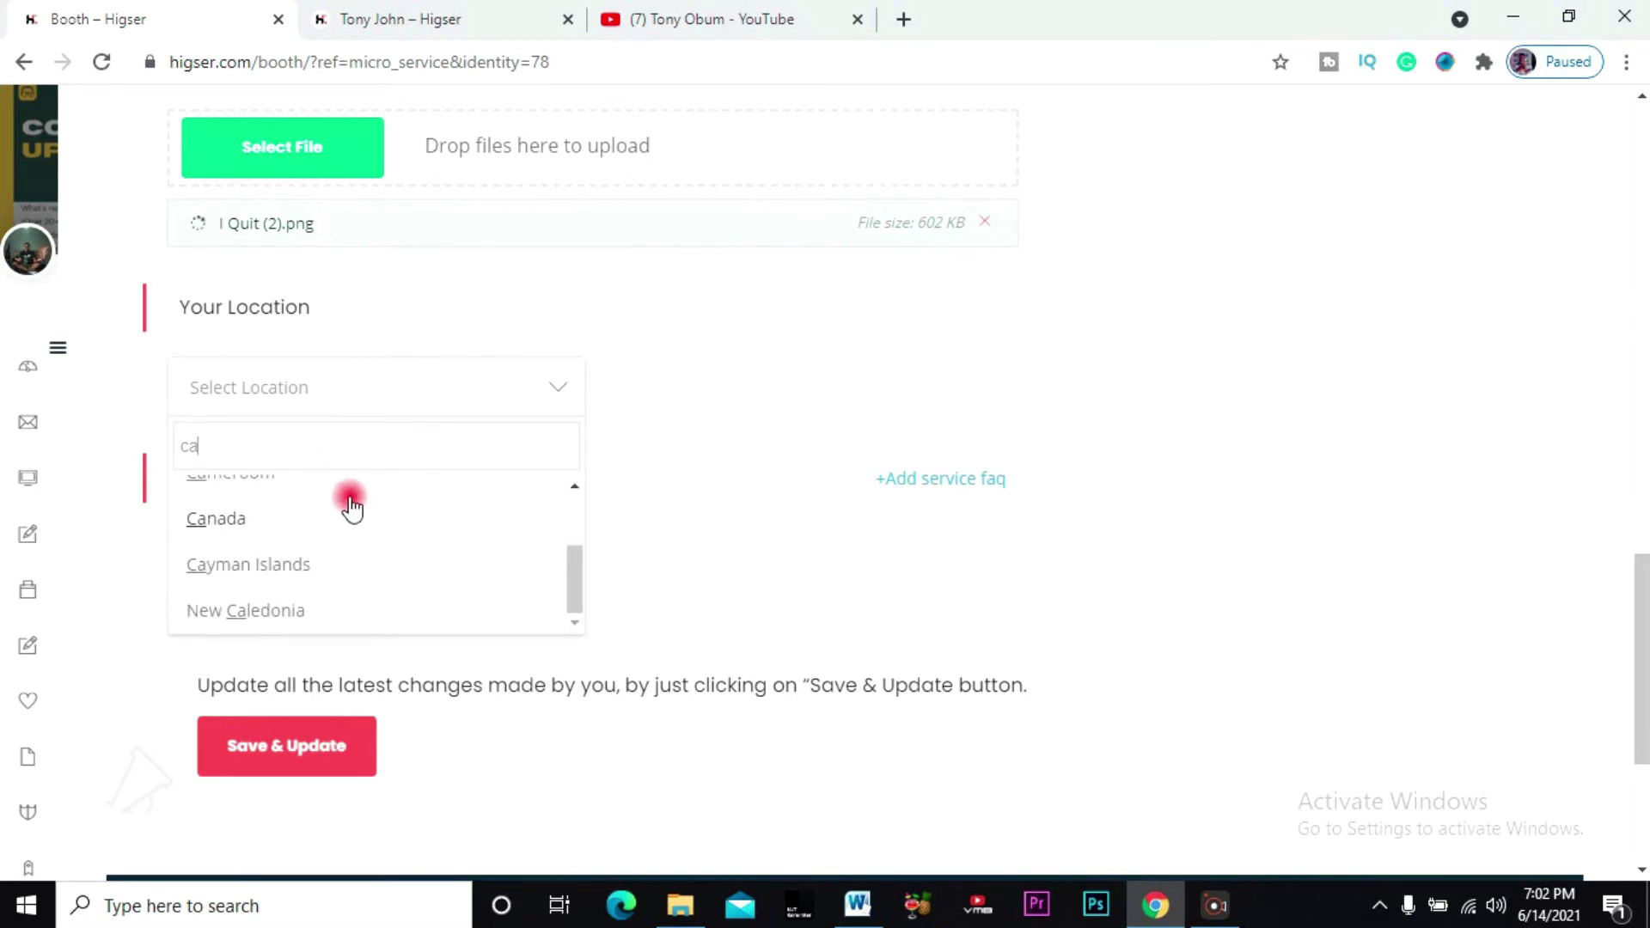
type("na")
left_click(321, 493)
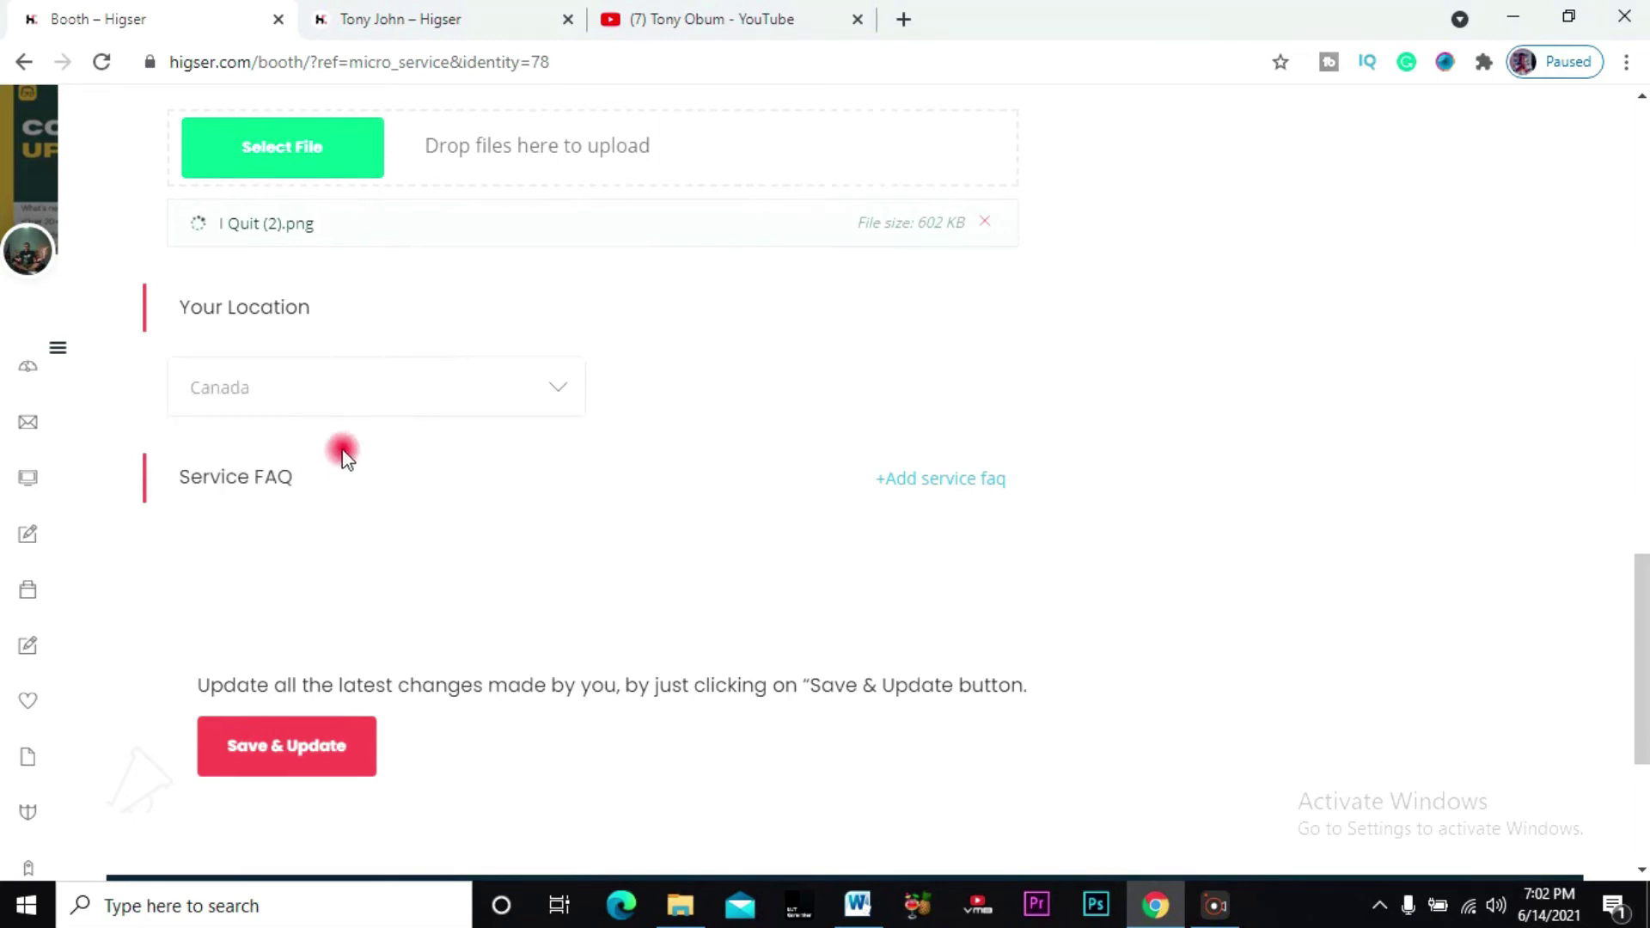
scroll(424, 461, "up", 4)
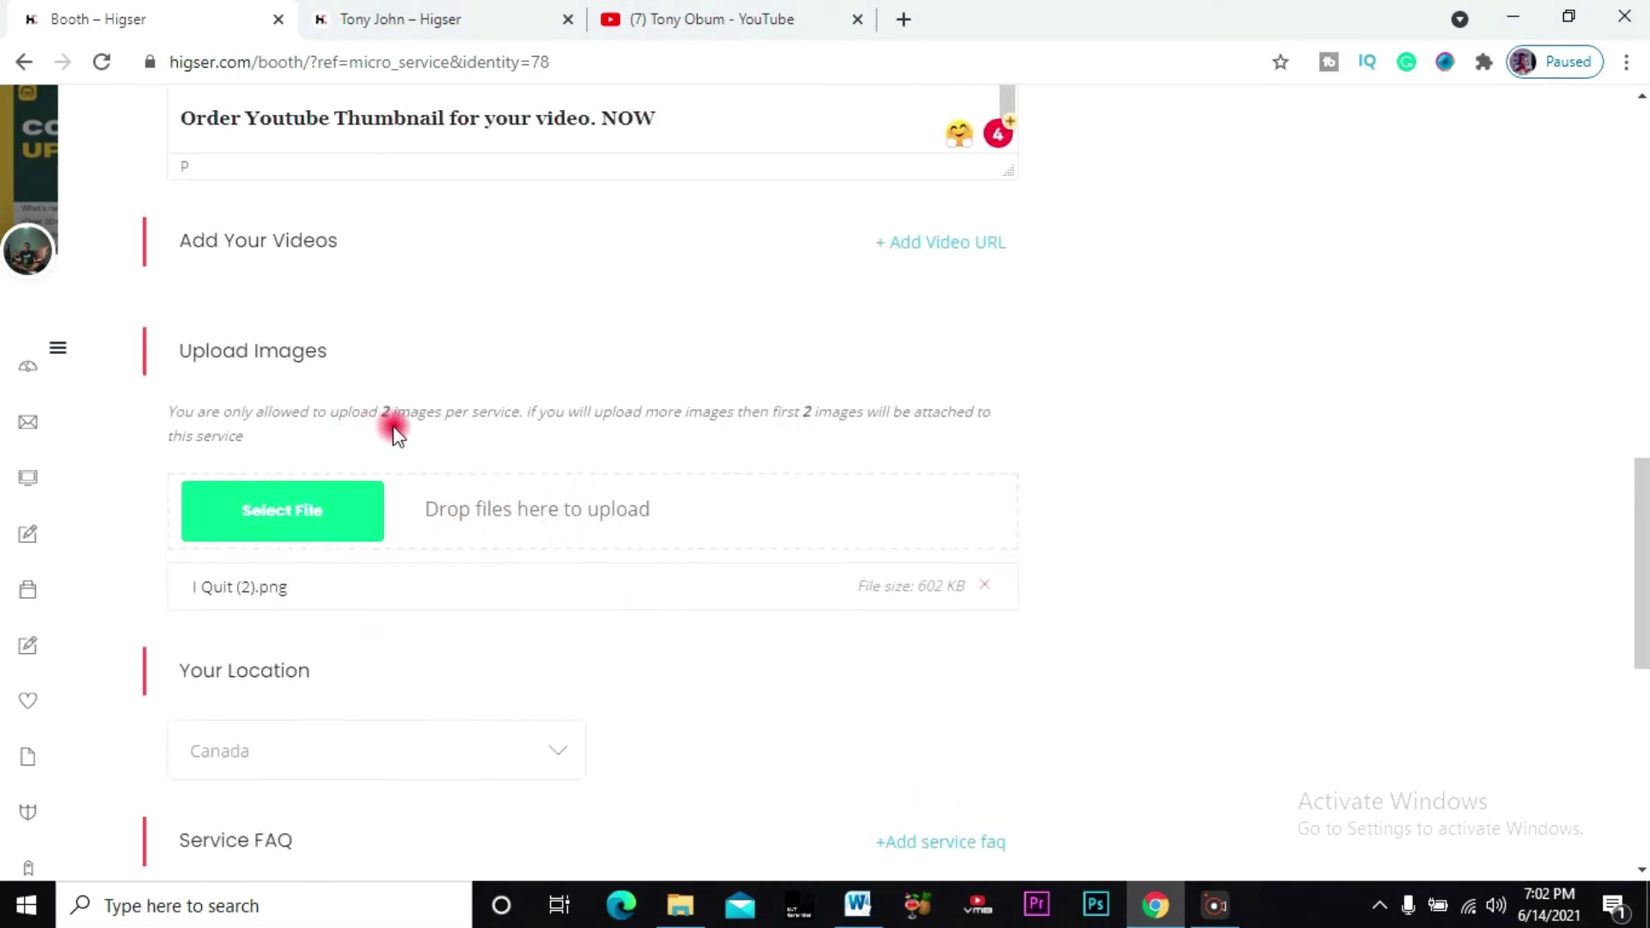
scroll(430, 529, "up", 1)
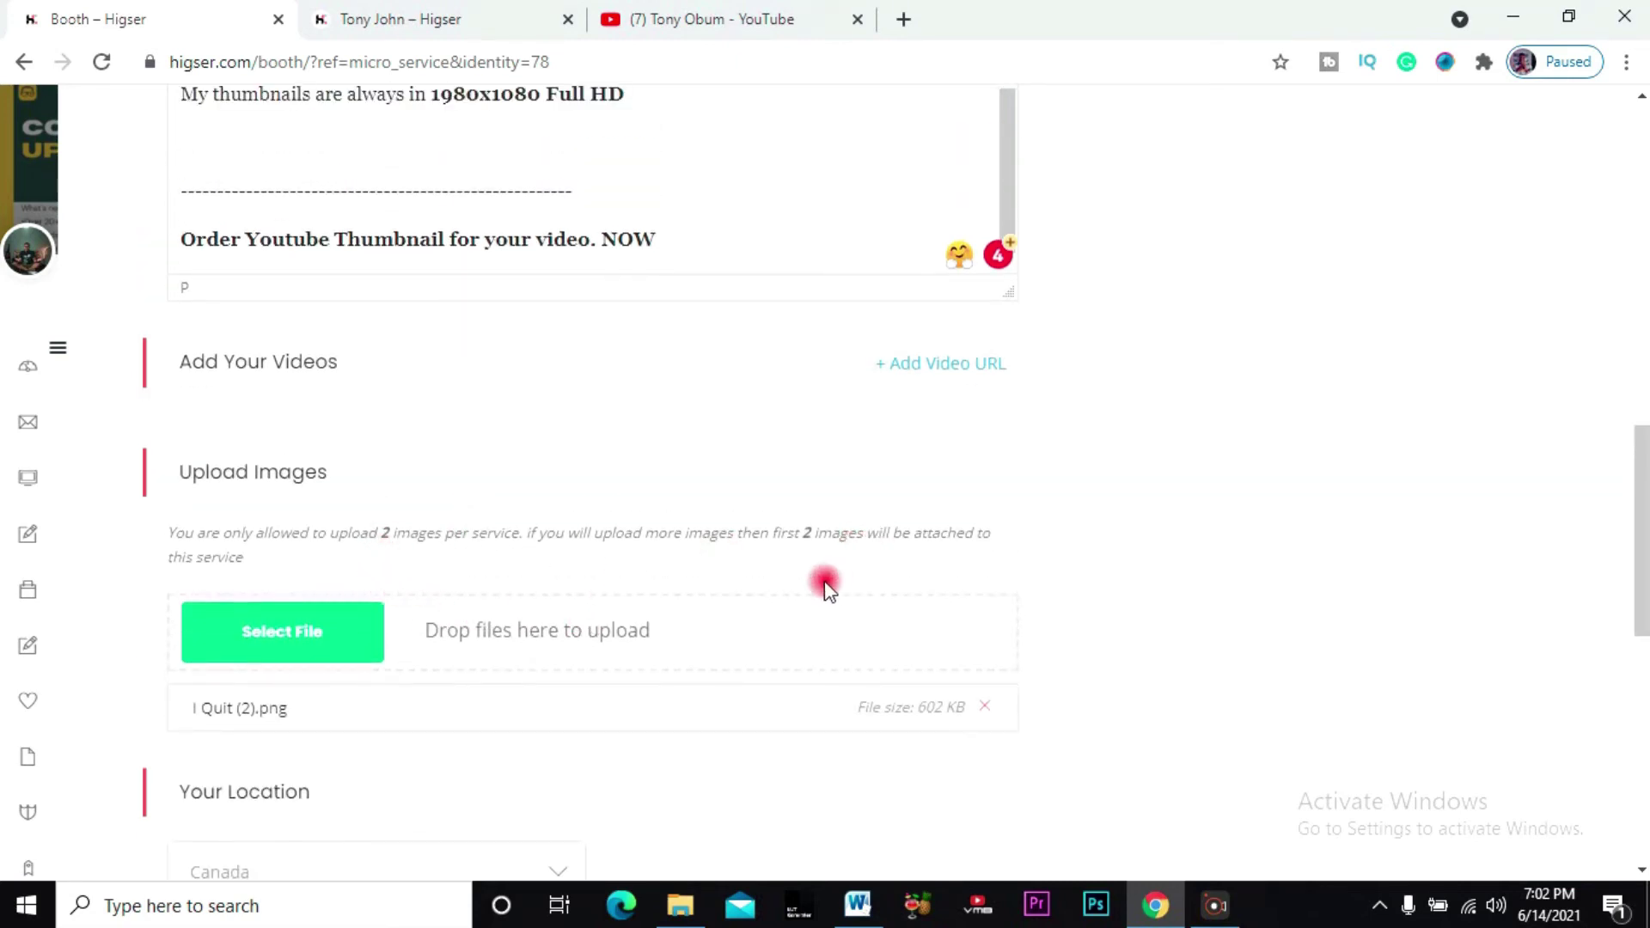
Add a service FAQ with the question "How long will this take" and the answer "Just 6 hours"
scroll(826, 583, "up", 4)
scroll(622, 597, "down", 4)
scroll(862, 431, "down", 1)
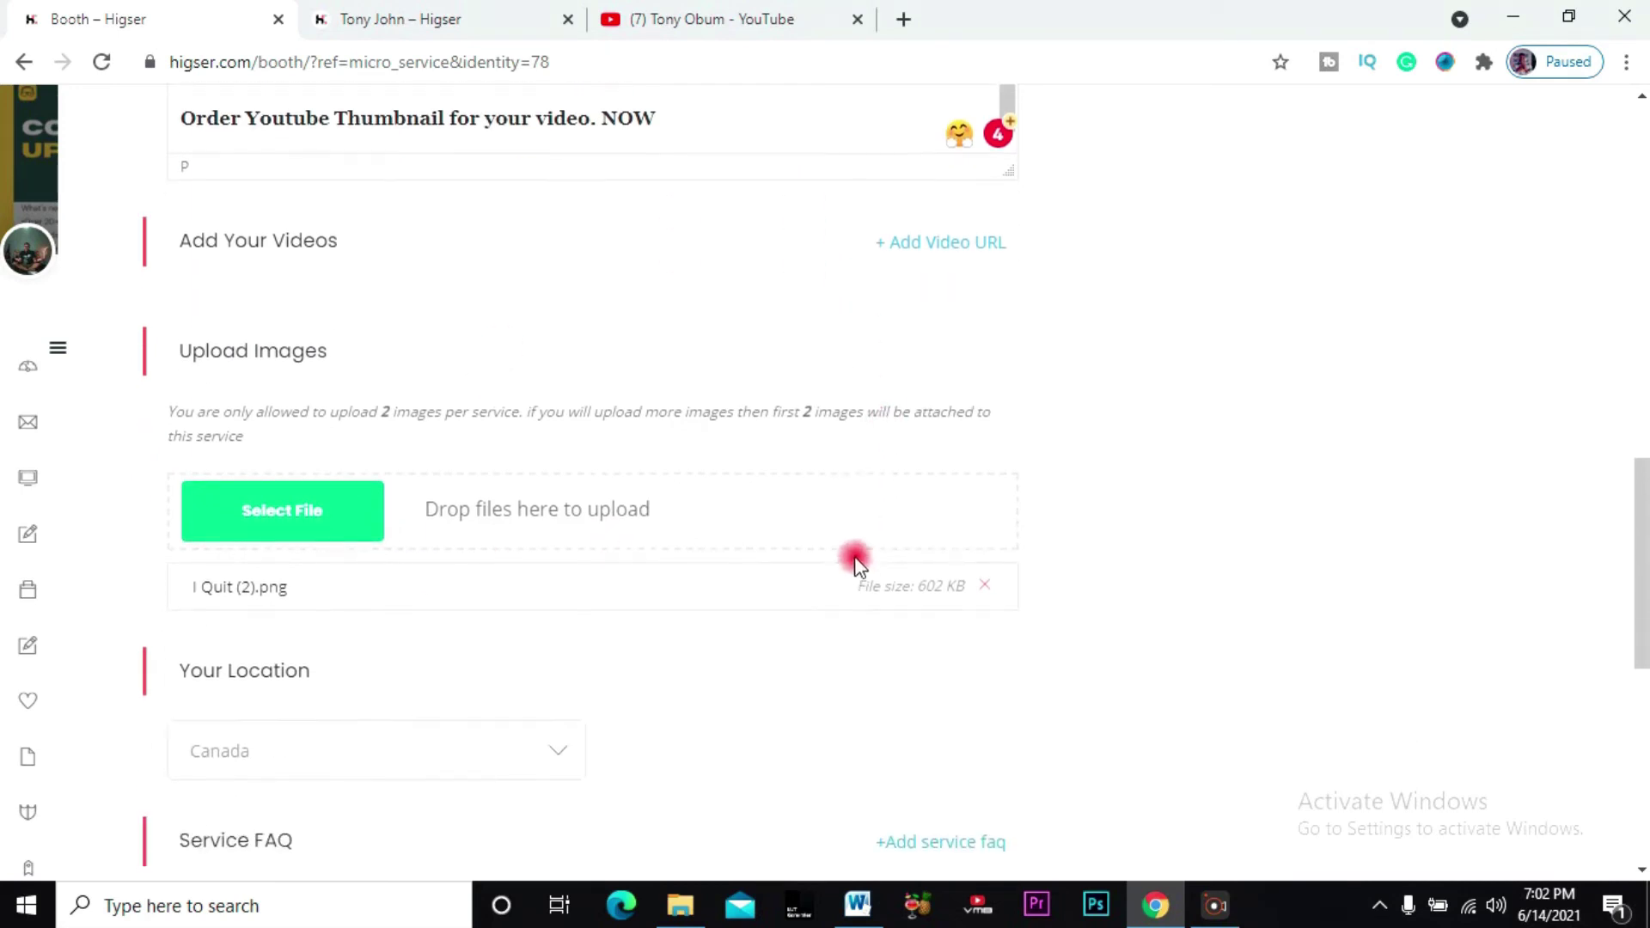
scroll(799, 464, "down", 5)
scroll(766, 482, "up", 2)
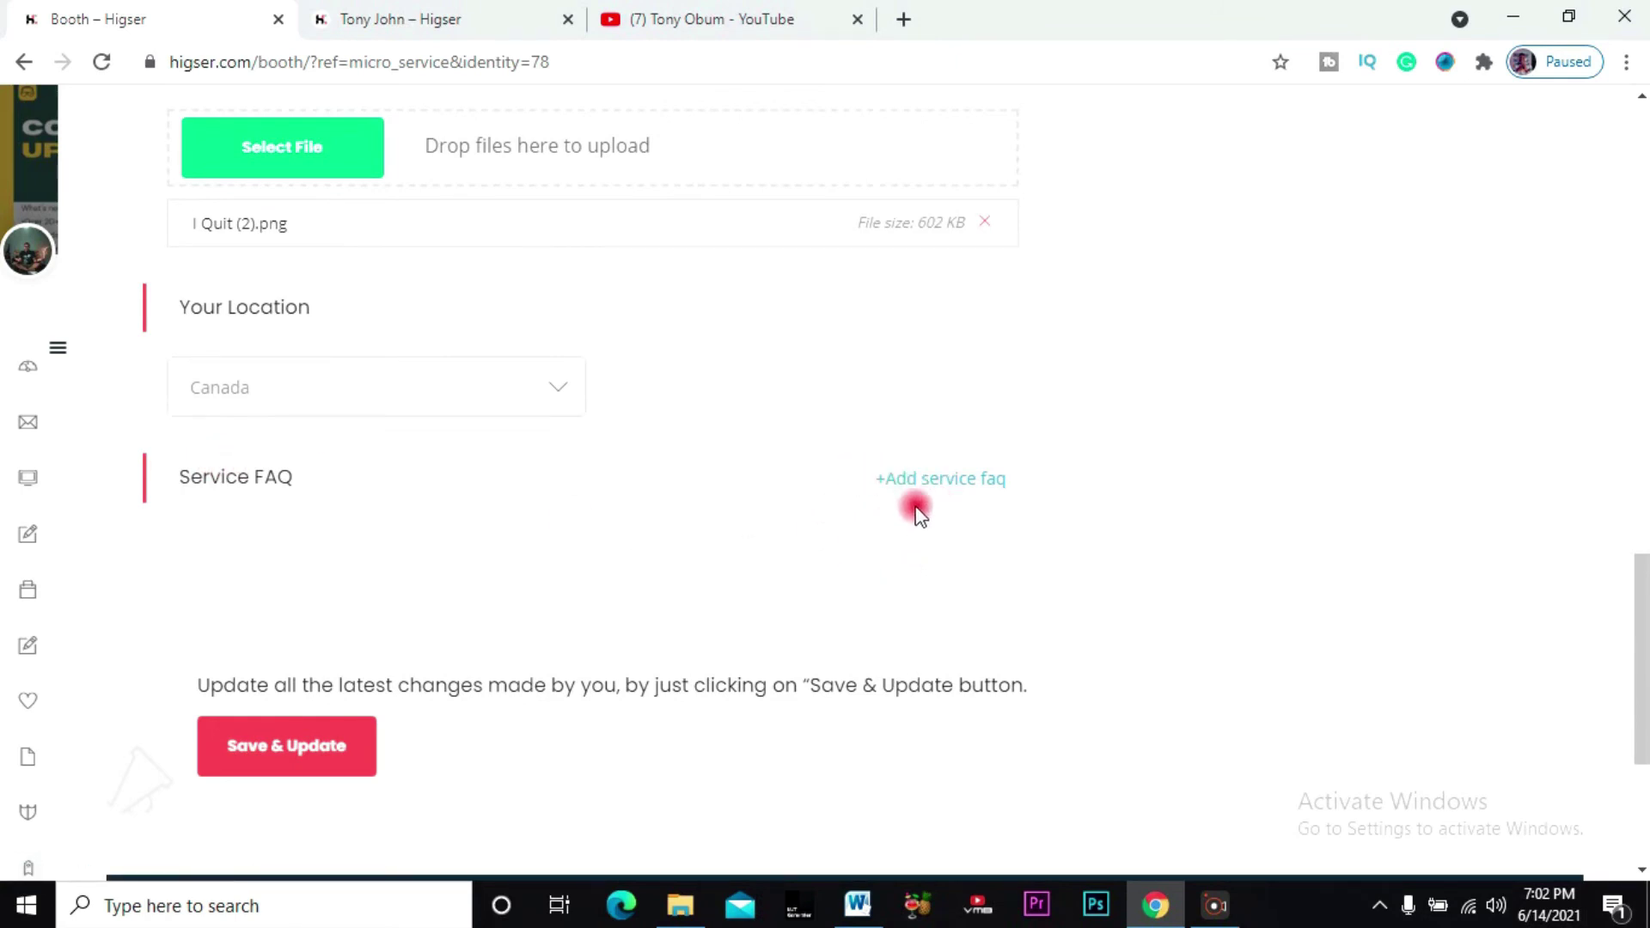
scroll(1127, 445, "up", 20)
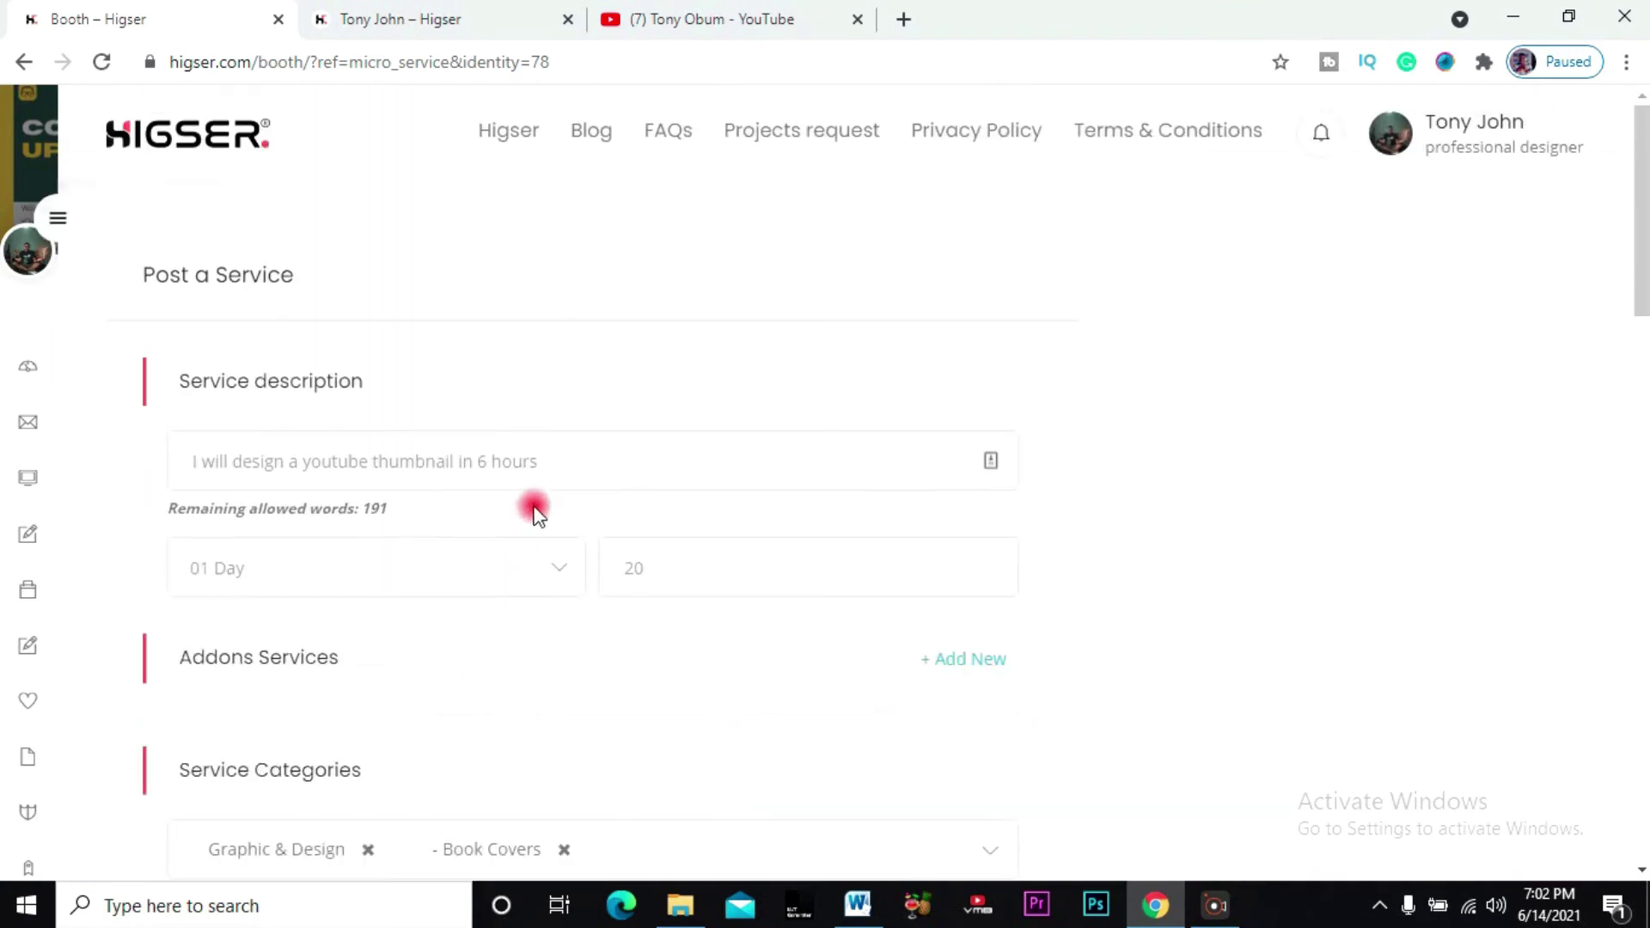
scroll(576, 568, "down", 20)
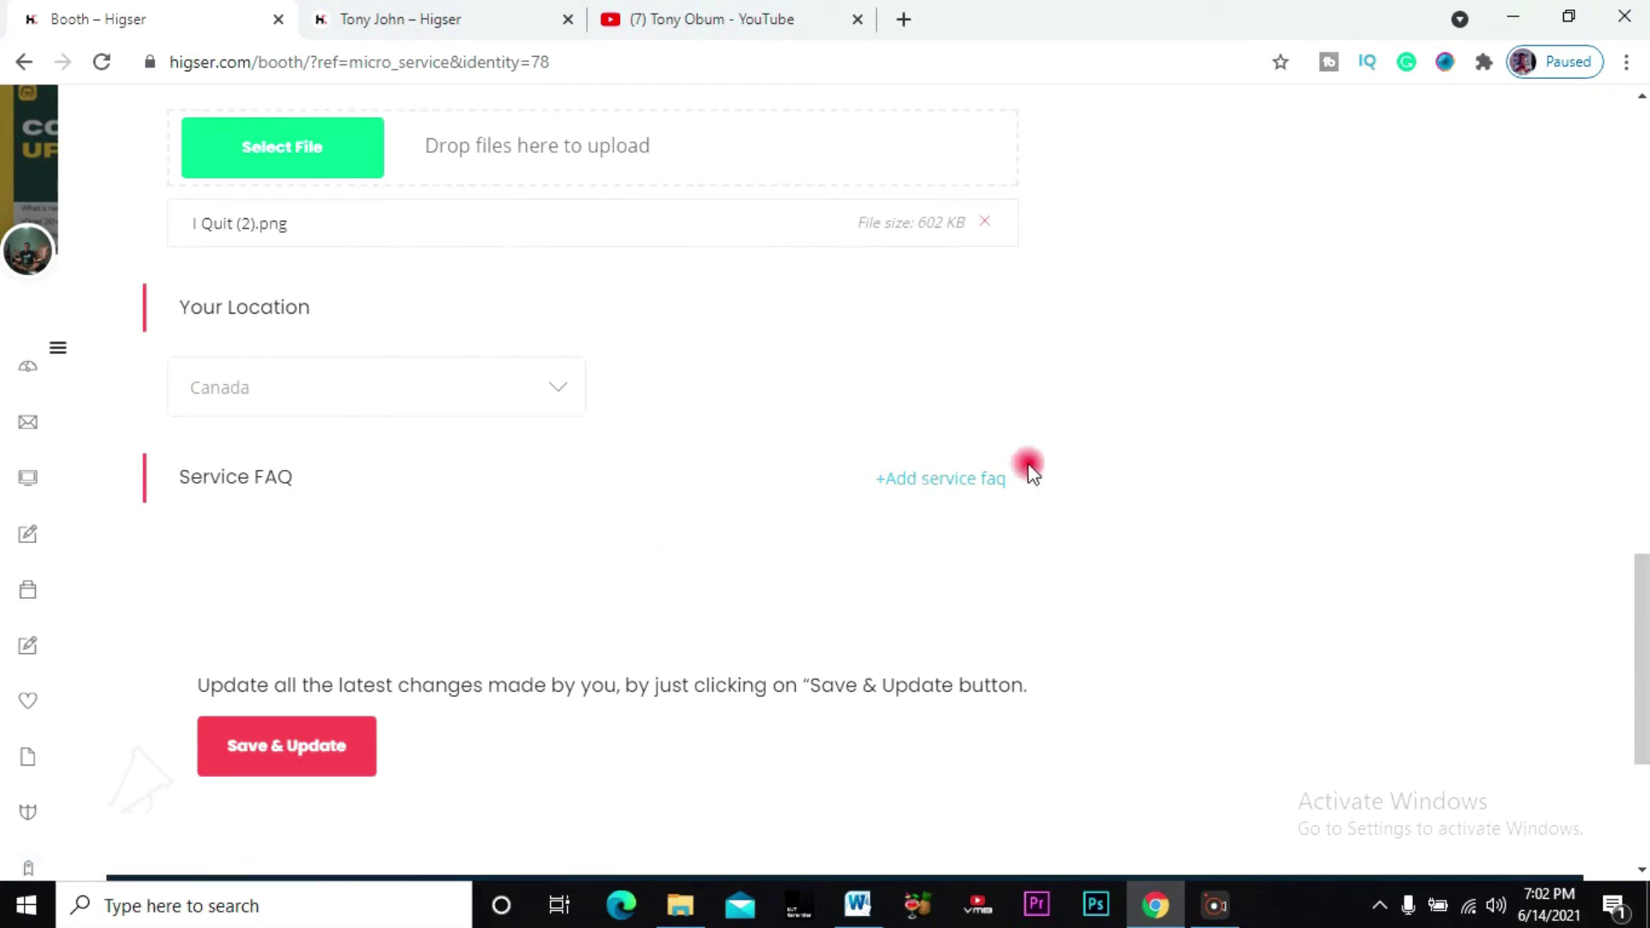
left_click(969, 481)
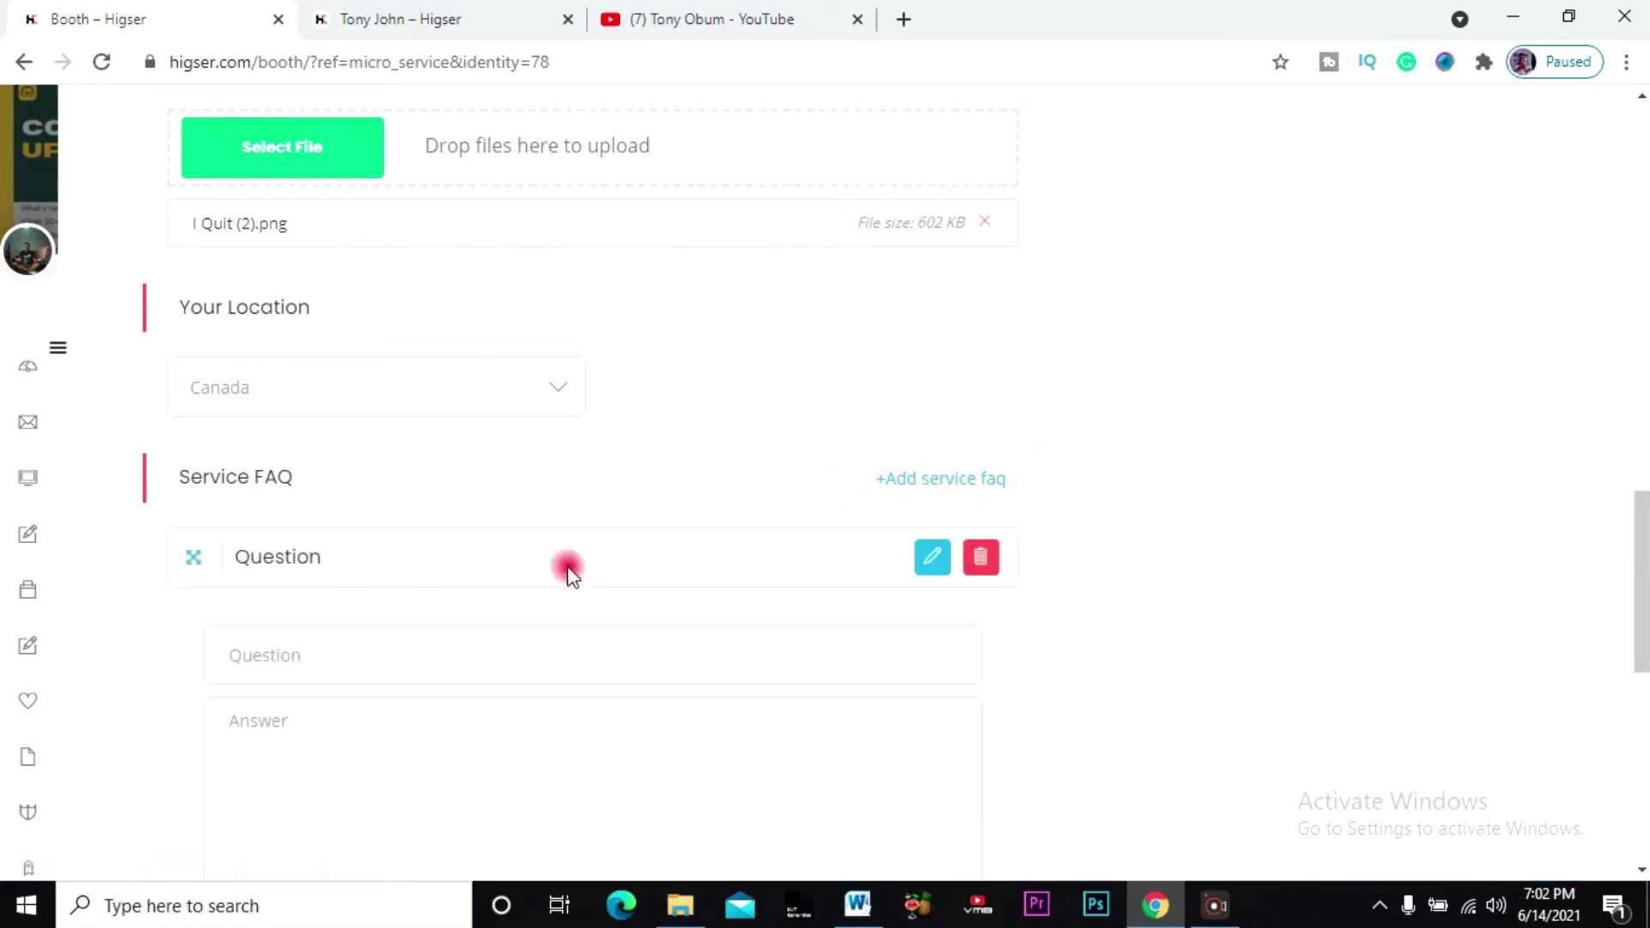
scroll(335, 560, "down", 4)
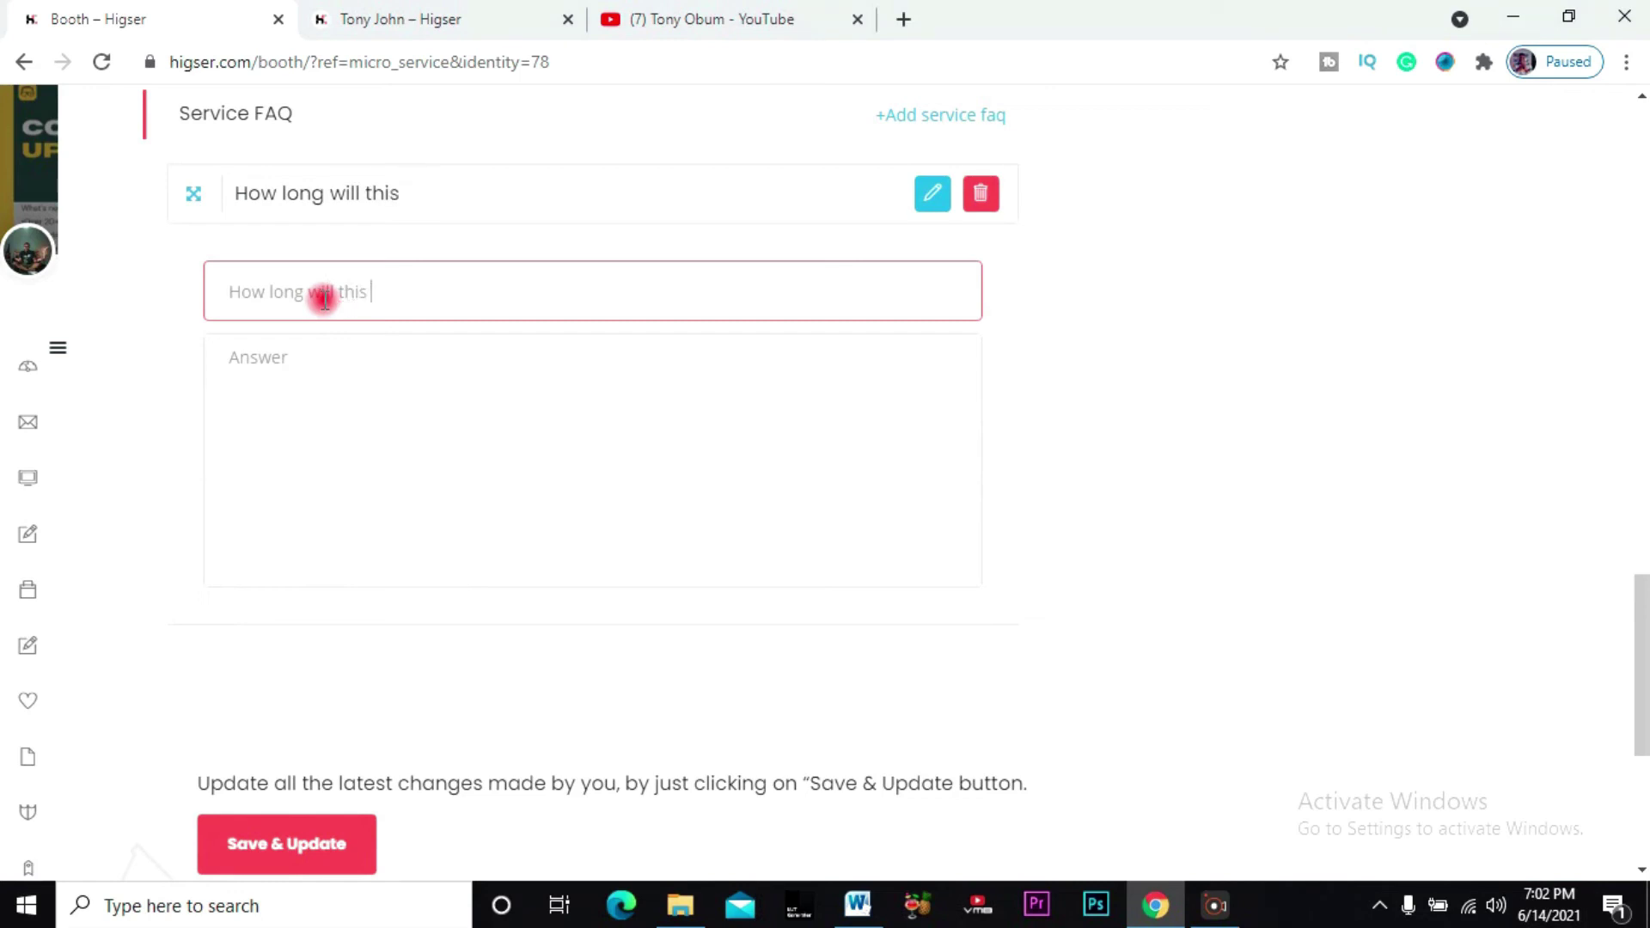
left_click(282, 389)
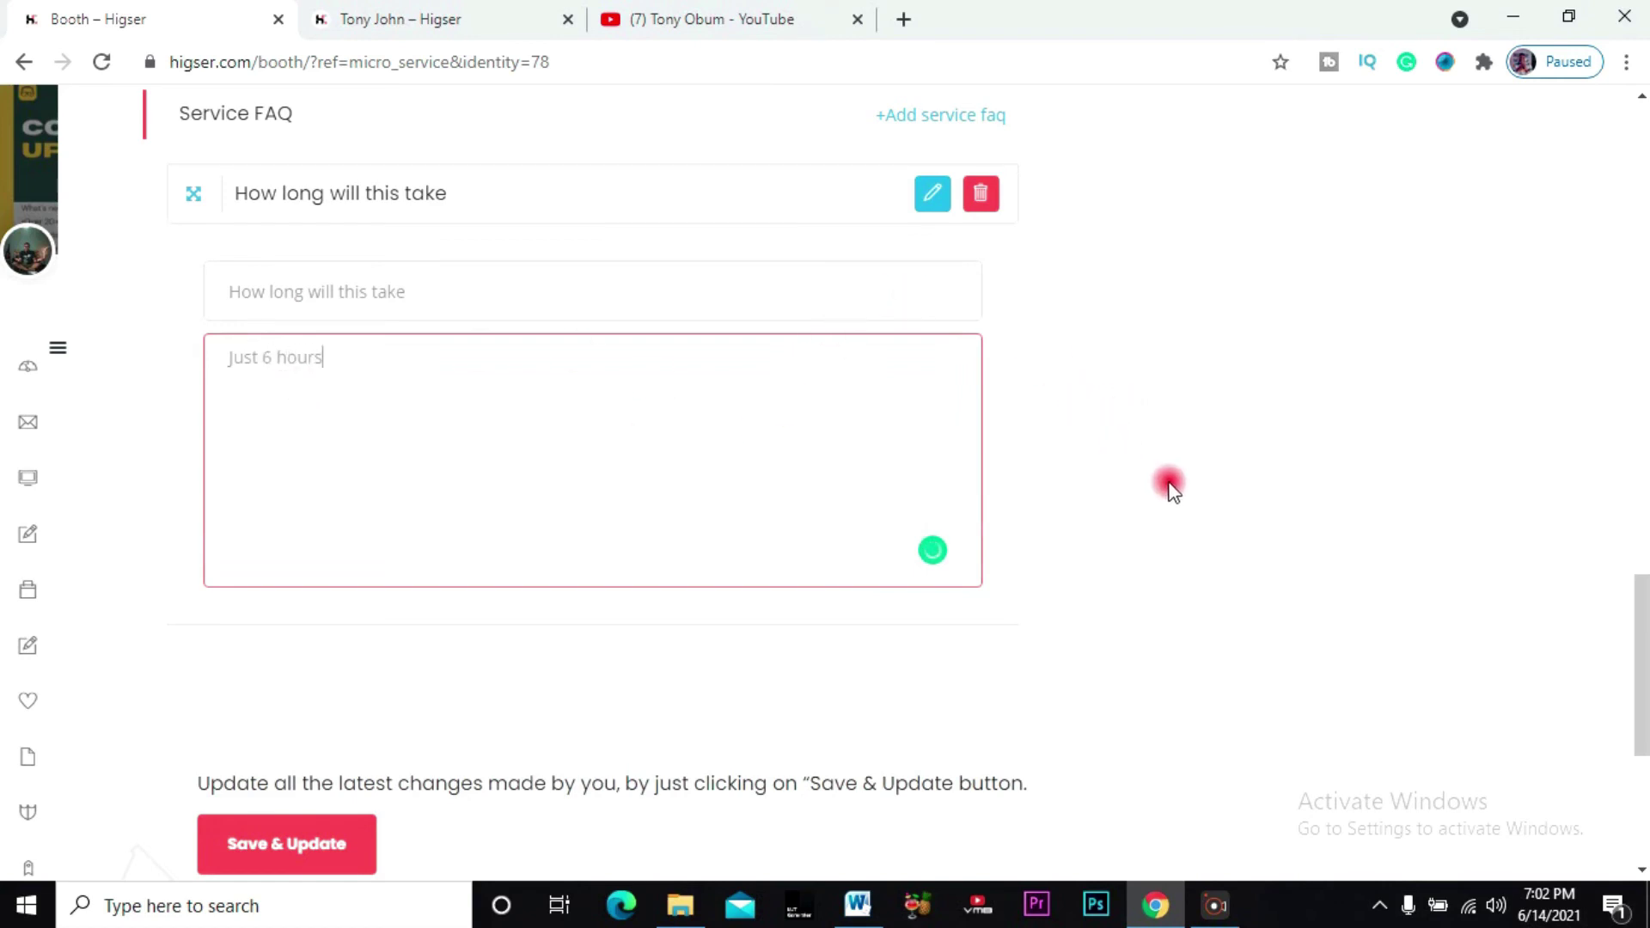
Check the completed service form from title to FAQ and save it to post the service
scroll(1155, 478, "down", 3)
scroll(1155, 478, "up", 20)
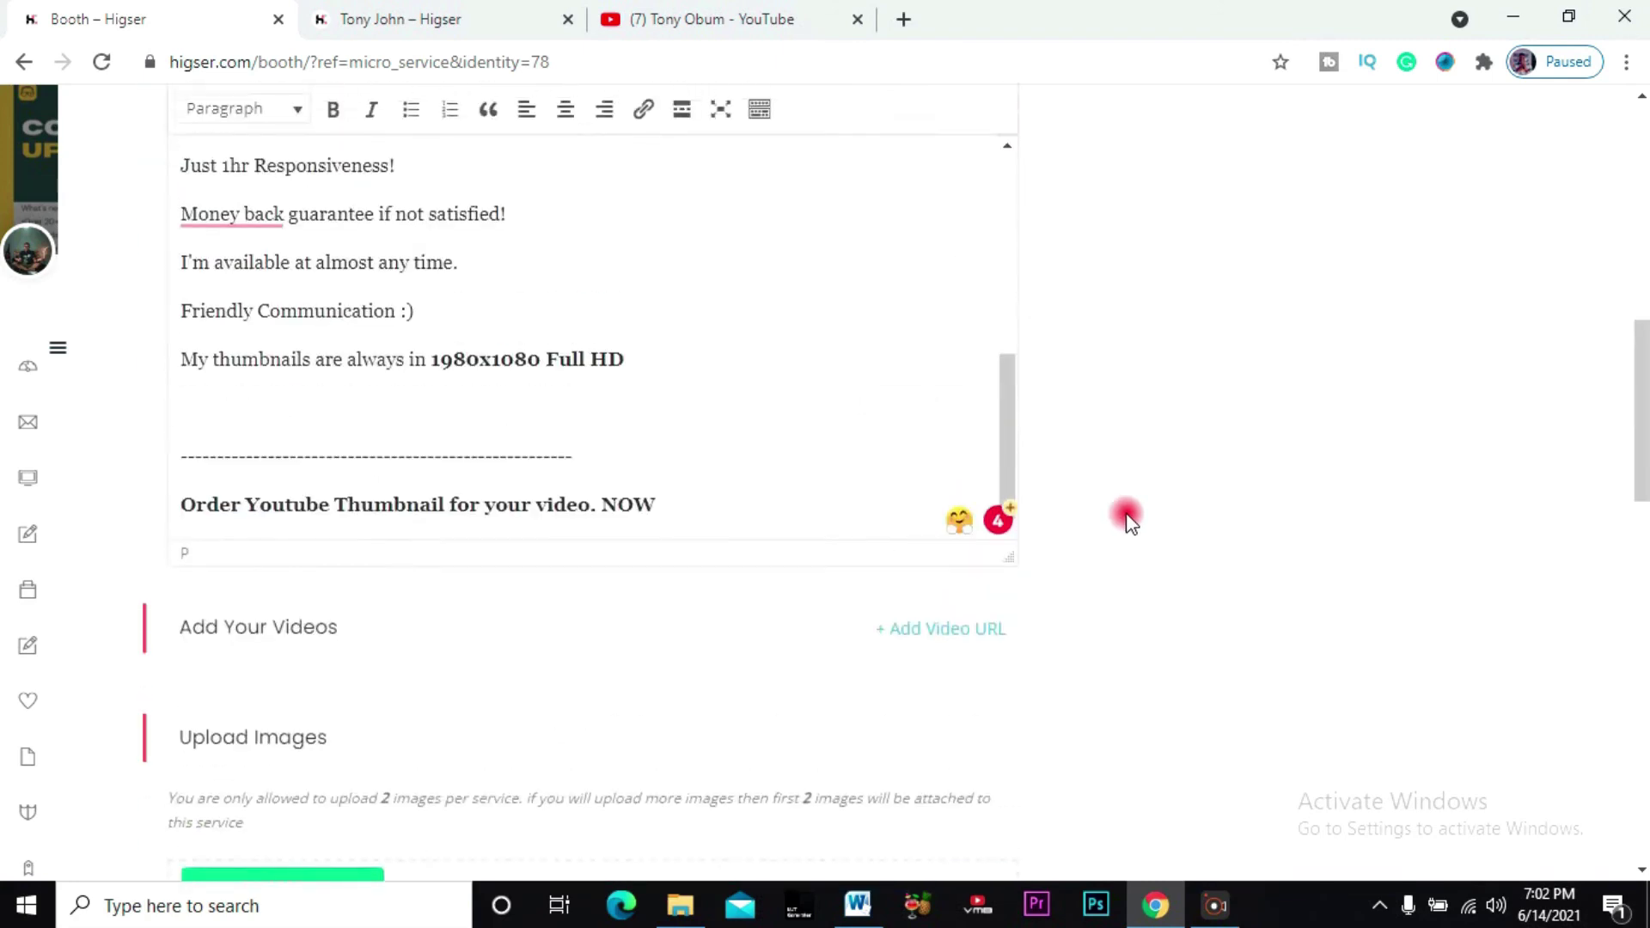
scroll(1129, 528, "up", 4)
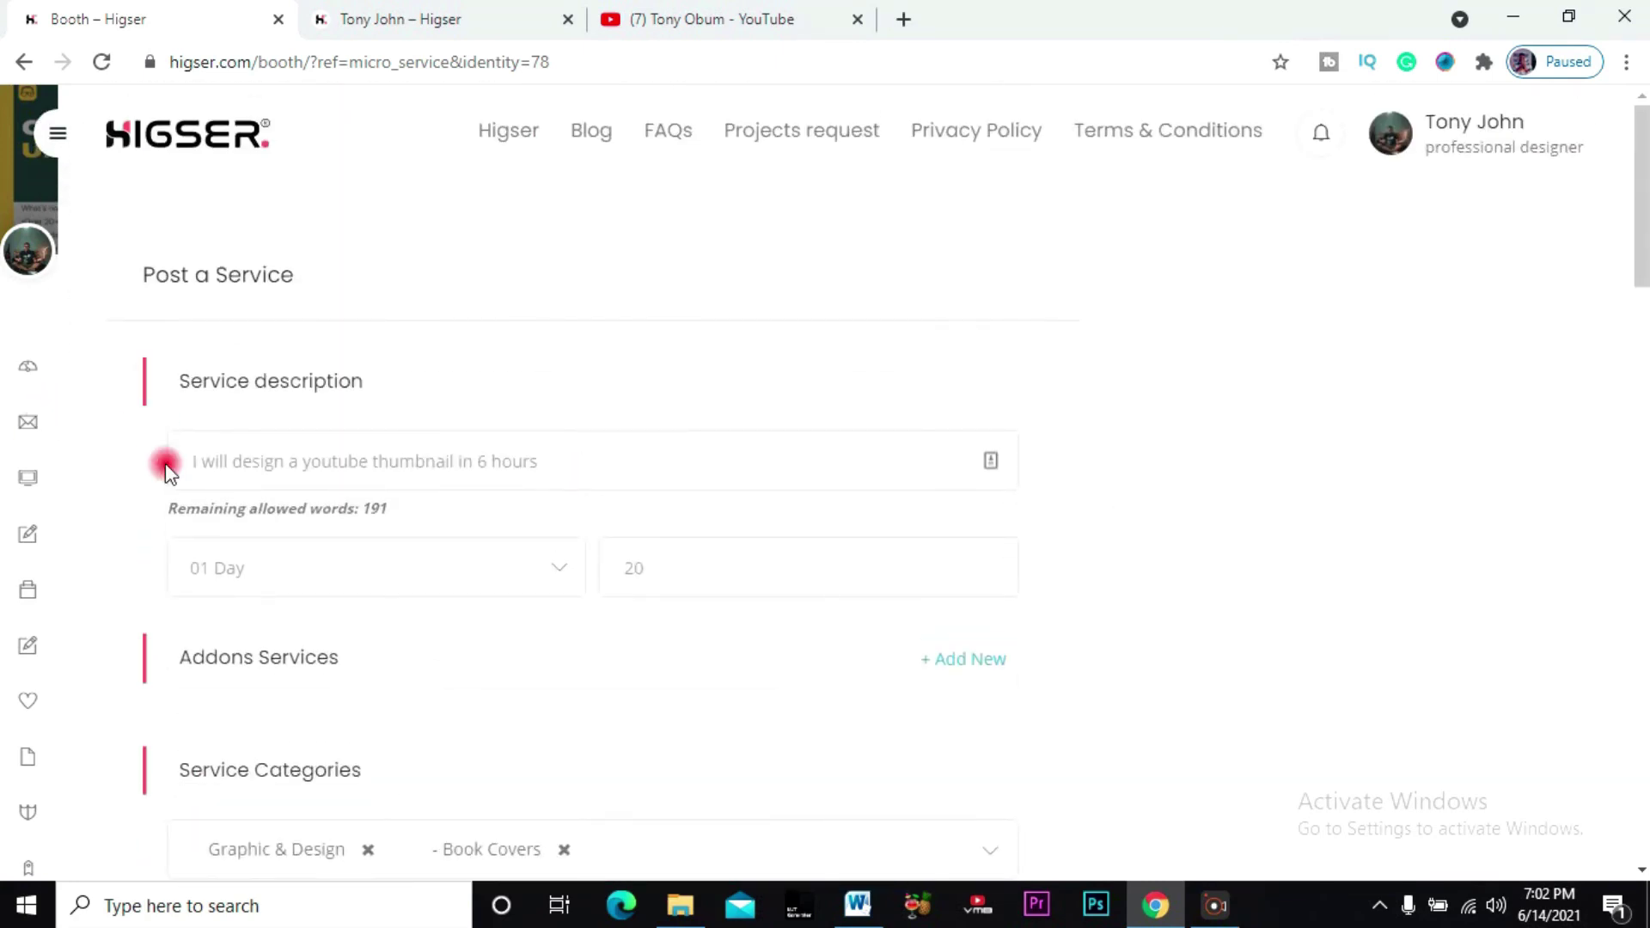
scroll(773, 476, "down", 14)
scroll(773, 476, "down", 12)
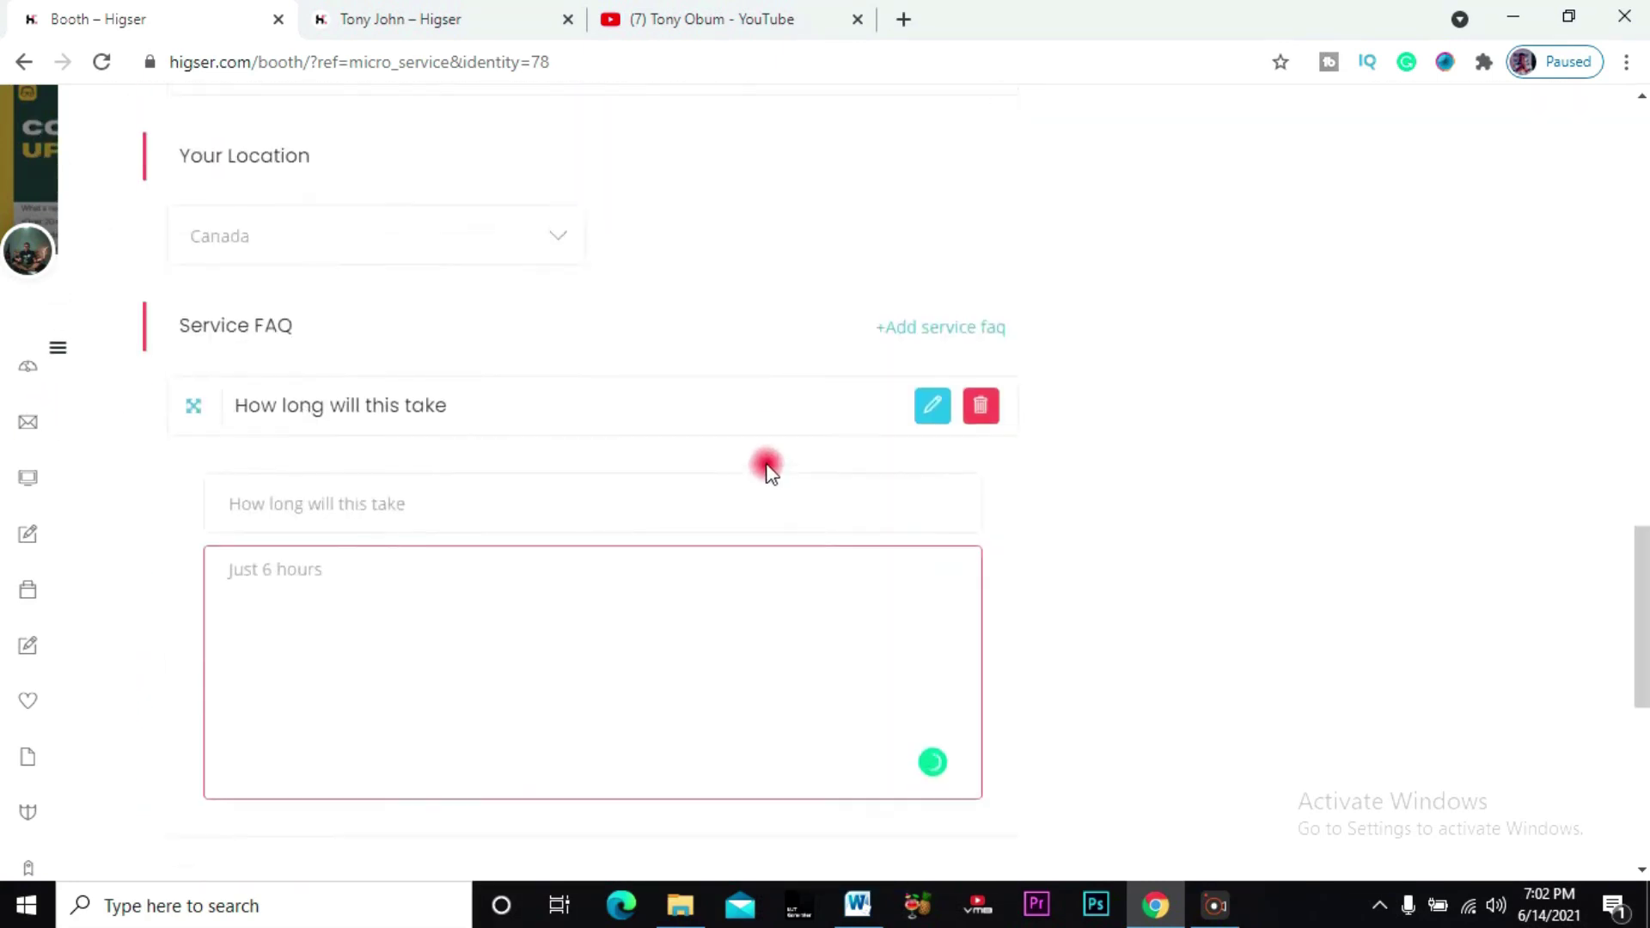
left_click(301, 614)
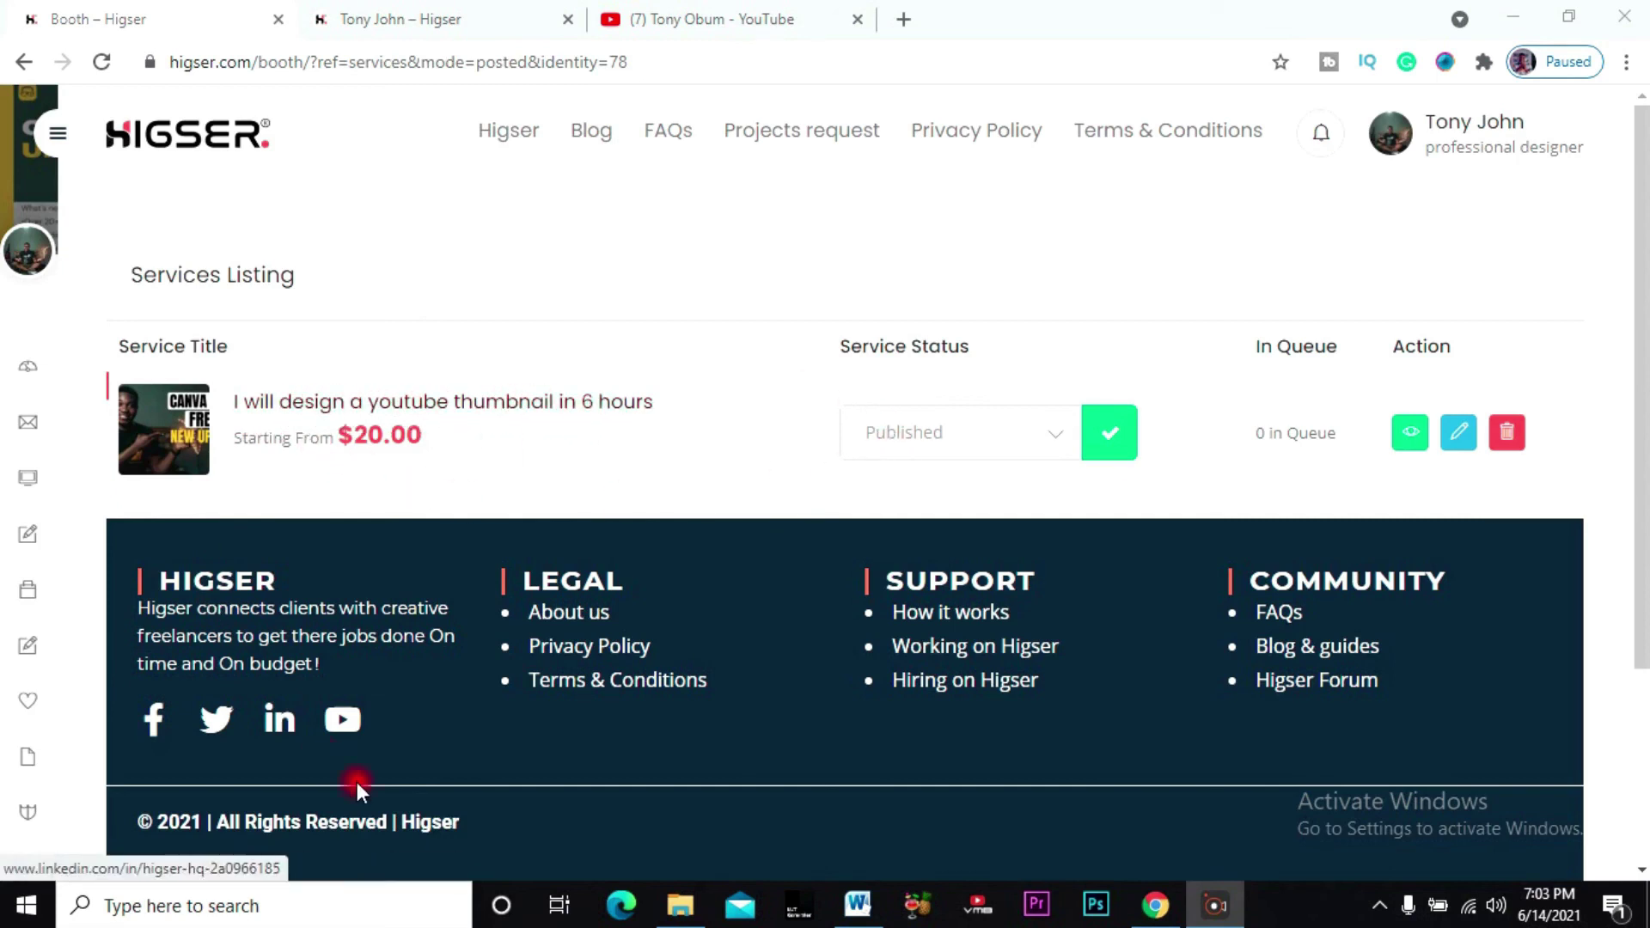
Apply the Published status to the YouTube thumbnail service in the listing and expand the account navigation
left_click(1105, 433)
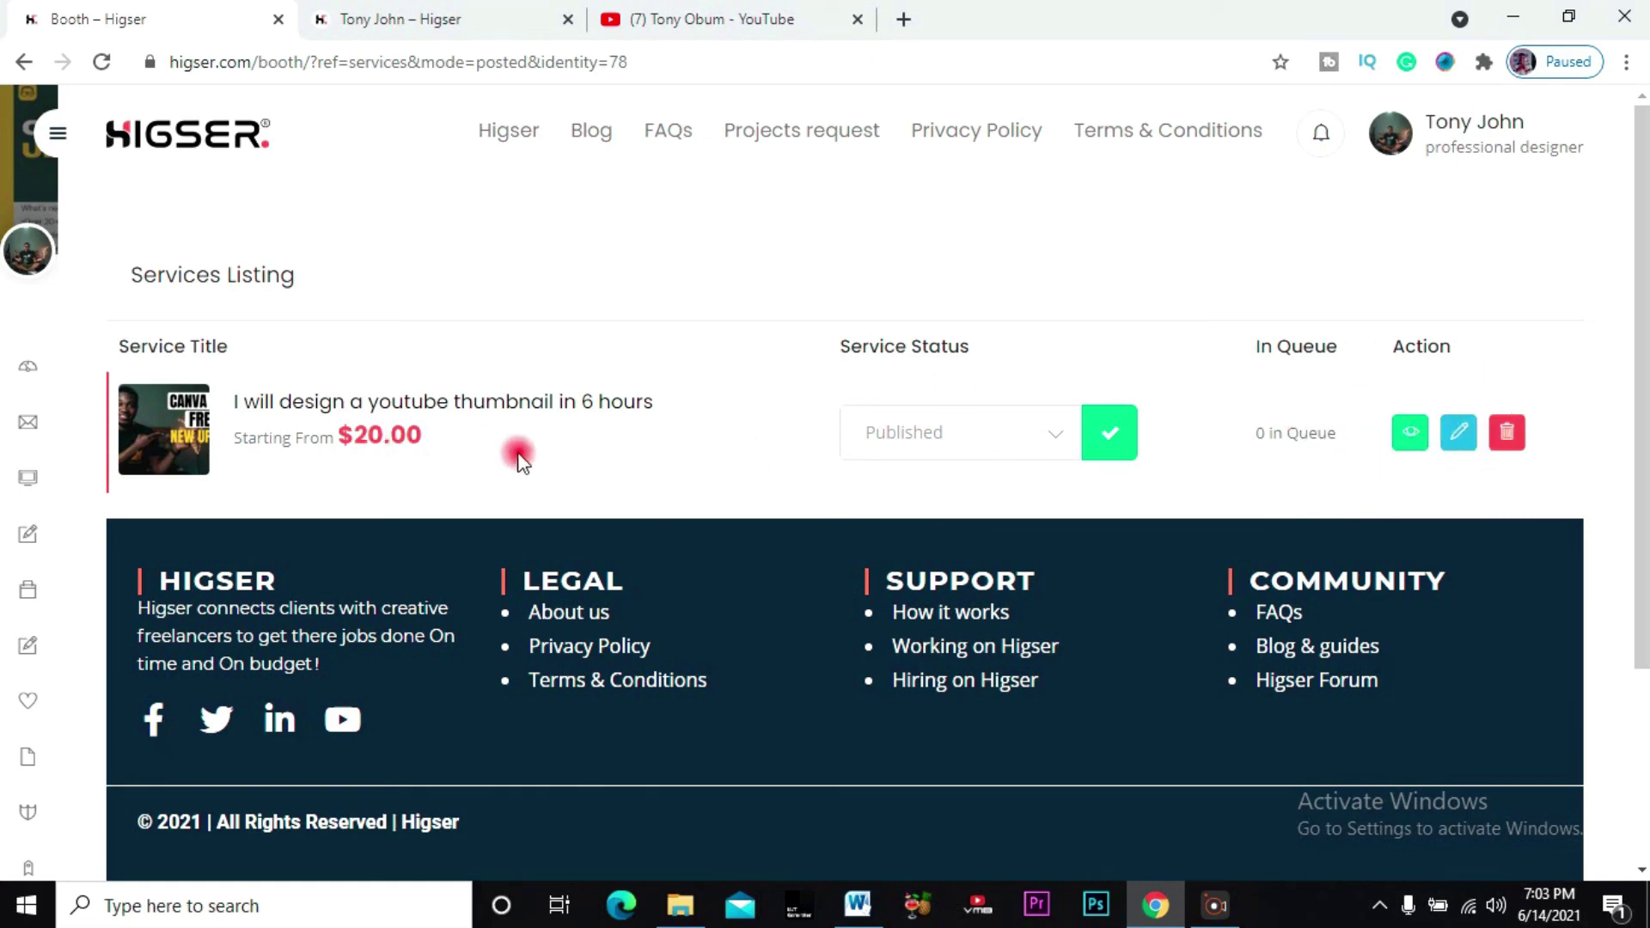
scroll(324, 380, "down", 2)
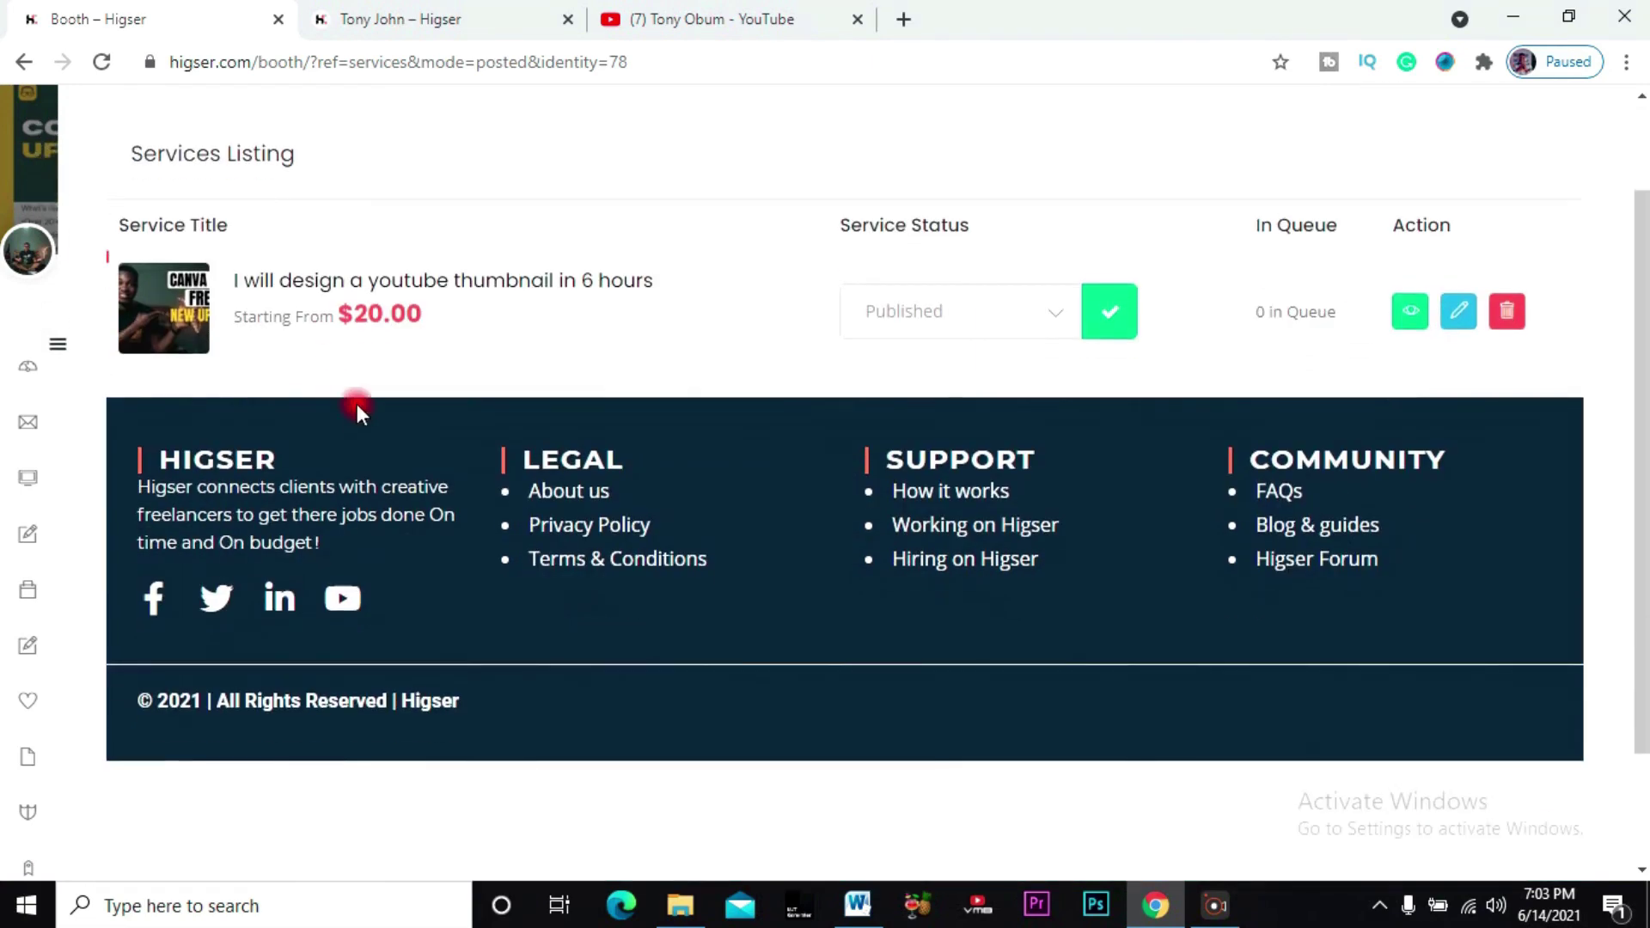
scroll(357, 410, "up", 2)
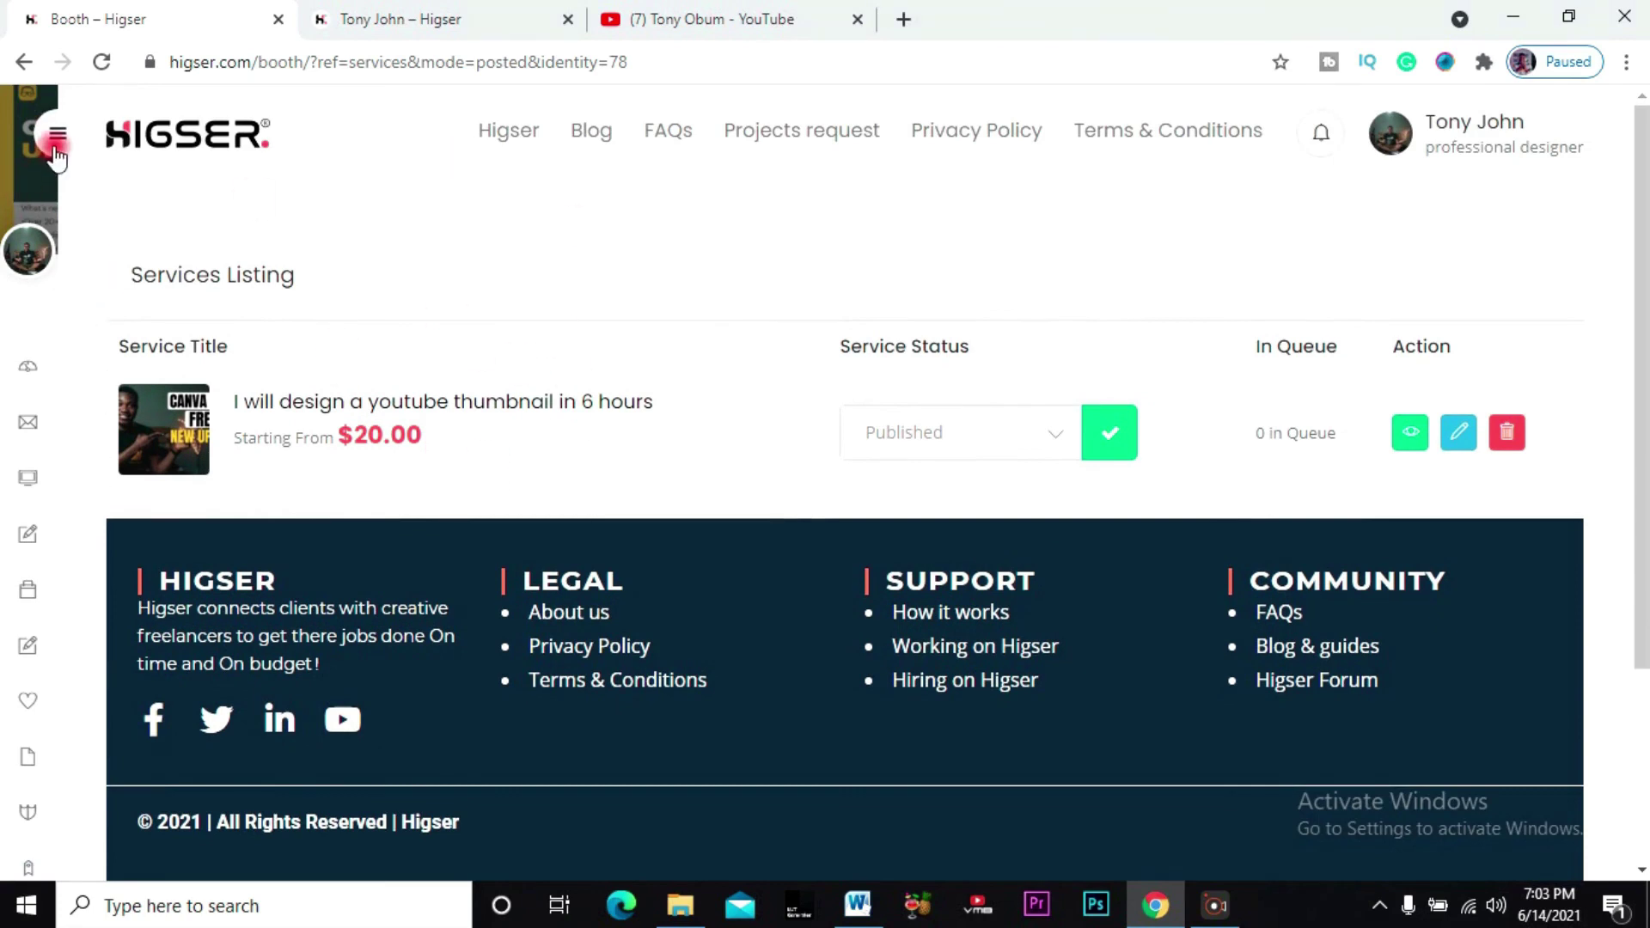
left_click(57, 138)
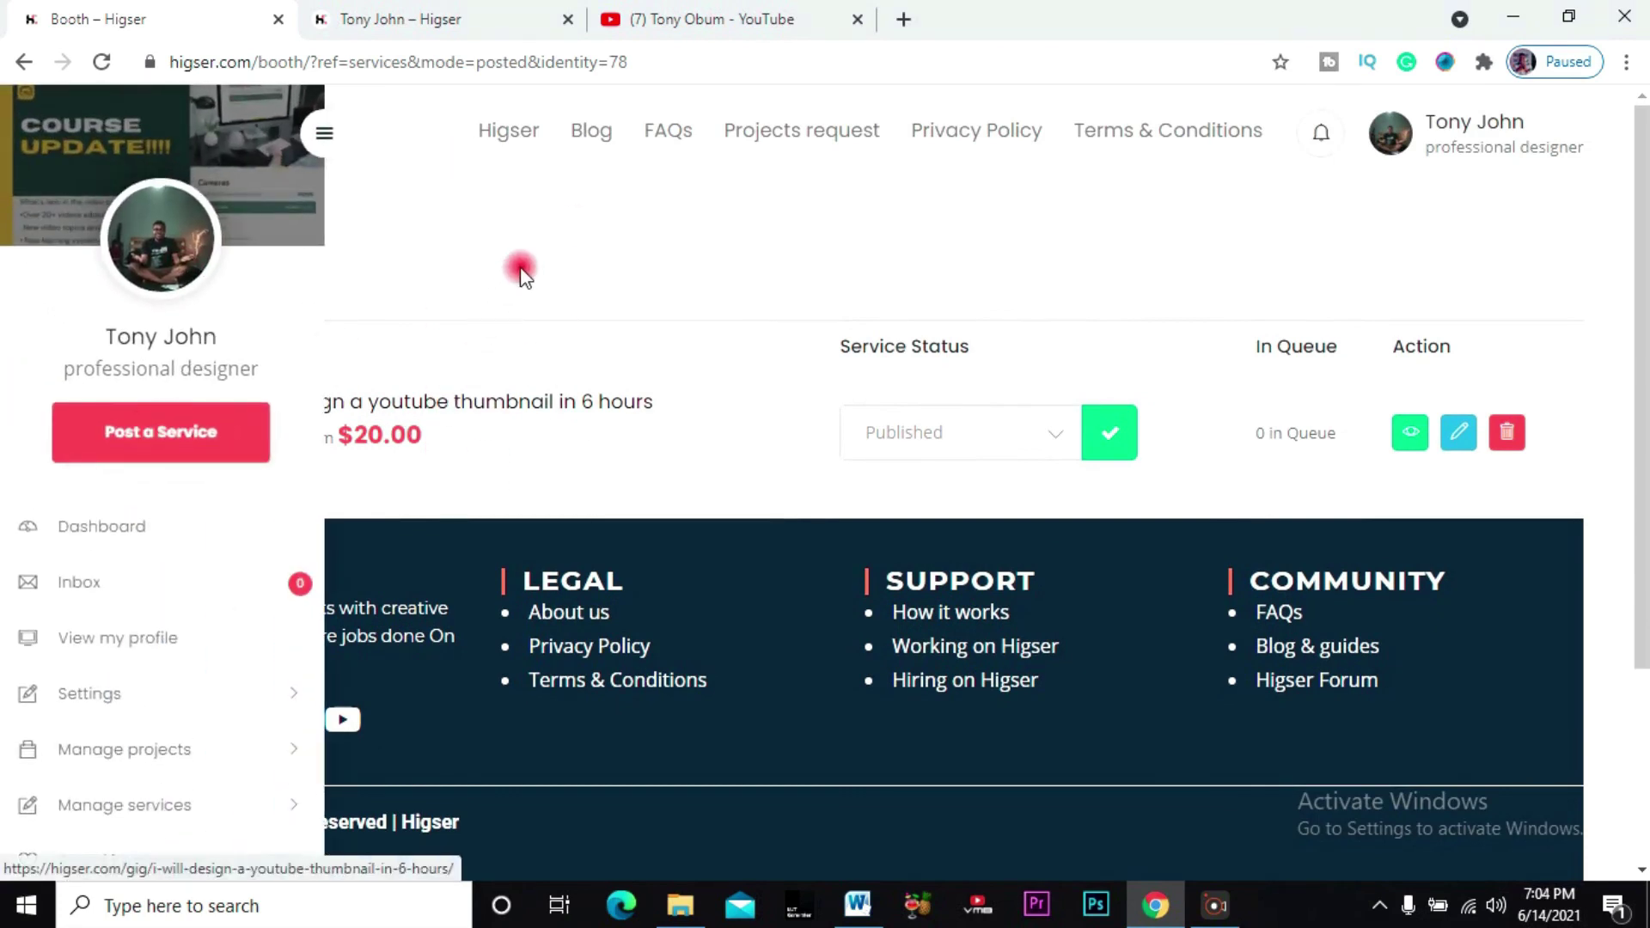